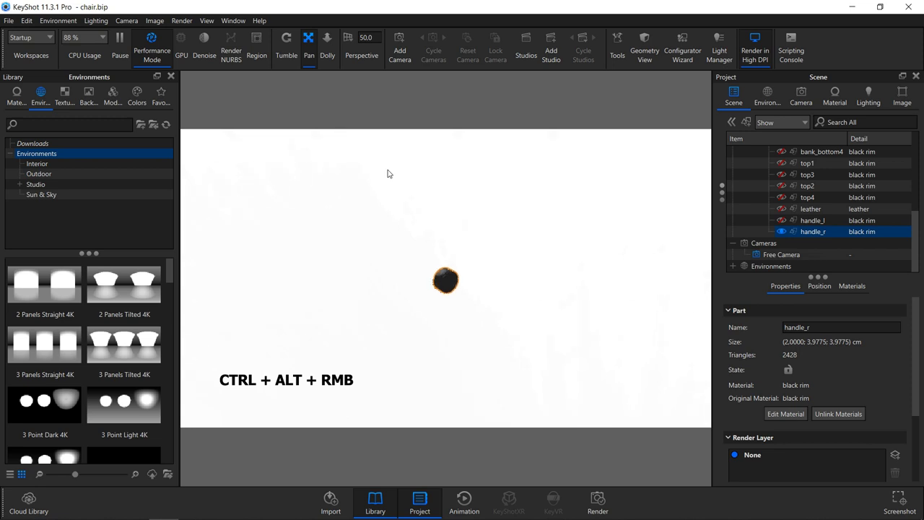
- Load Wood018_2K_Color.png as a texture map on the base color of the handle_r part's black rim material
drag(402, 292, 399, 249)
click(293, 43)
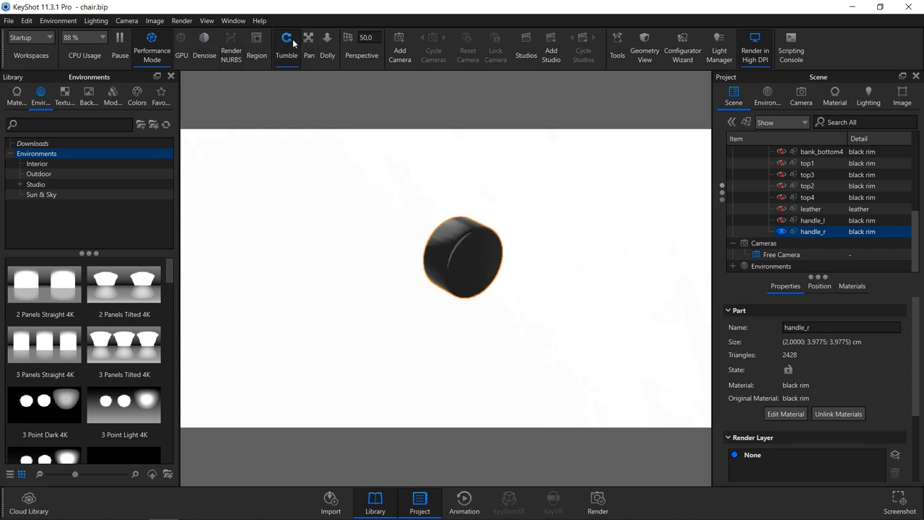
scroll(490, 234, up, 5)
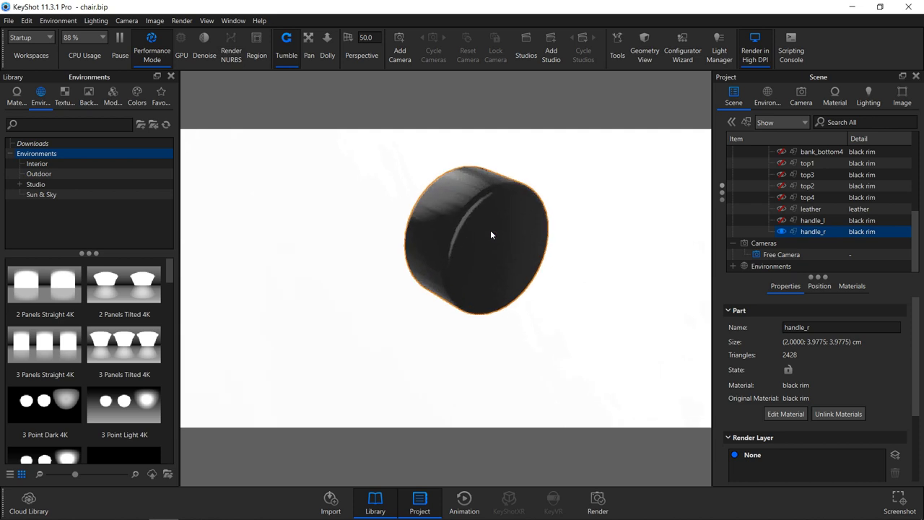
double_click(491, 232)
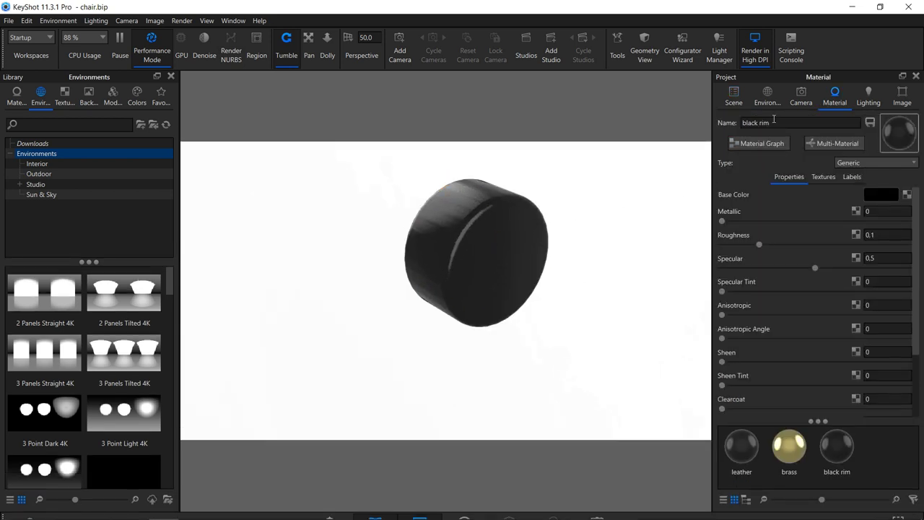
click(824, 176)
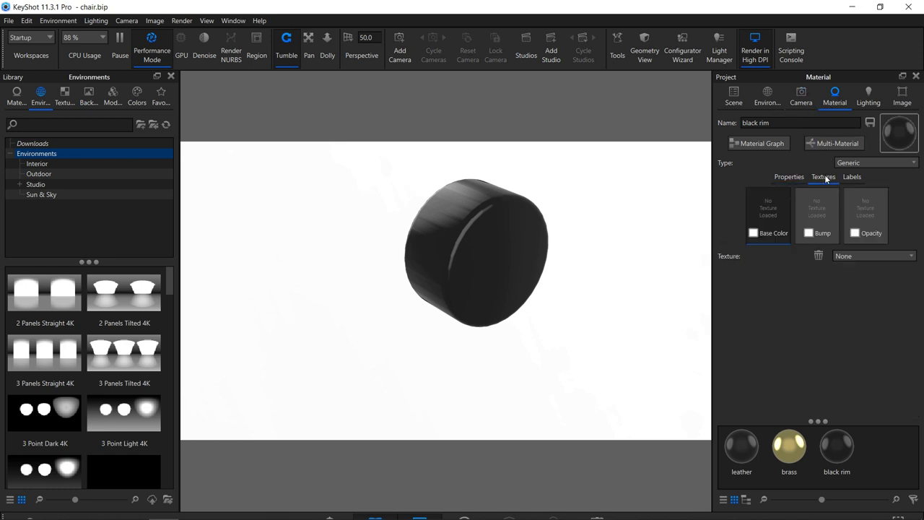
click(859, 254)
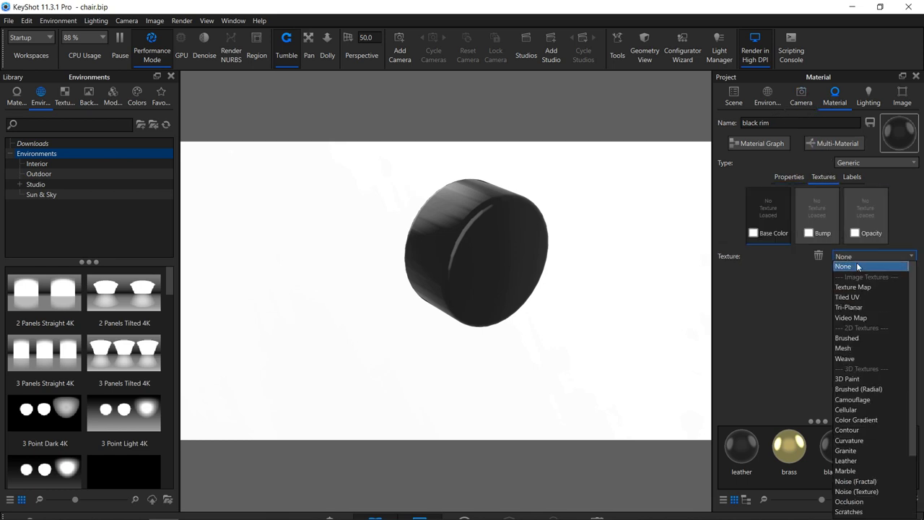
click(850, 288)
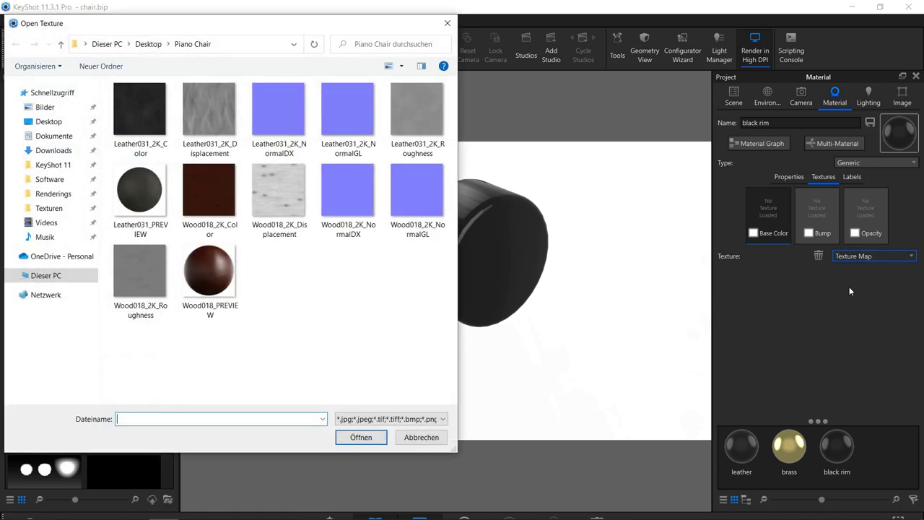
double_click(210, 191)
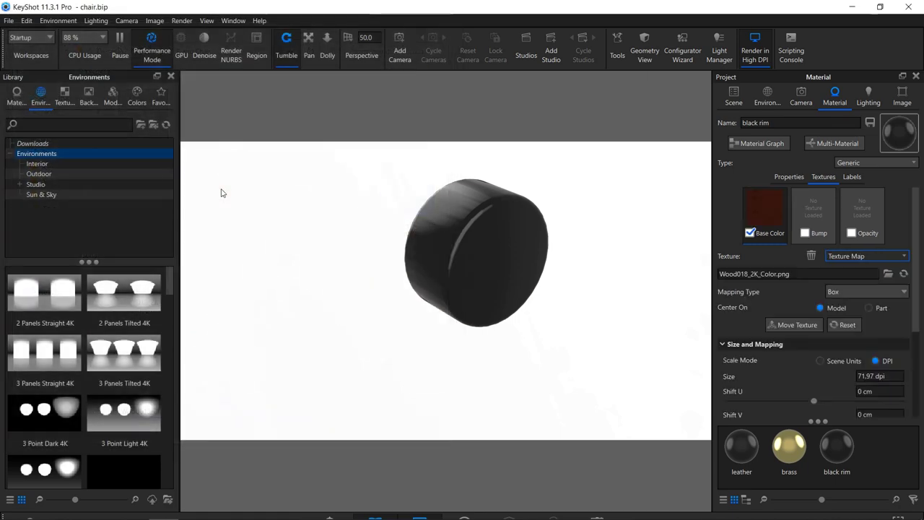
- Examine the browser's reference photos for how wood grain runs on round and cylindrical pieces
scroll(508, 301, up, 3)
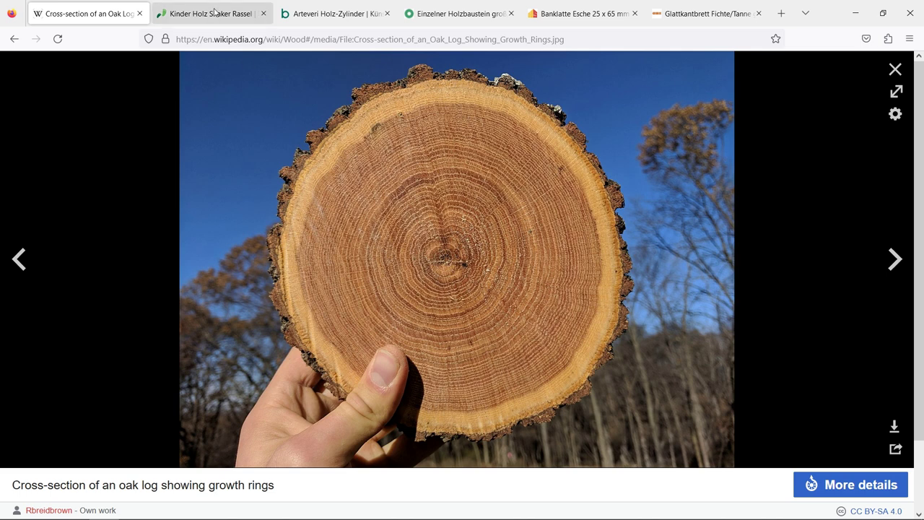
click(215, 11)
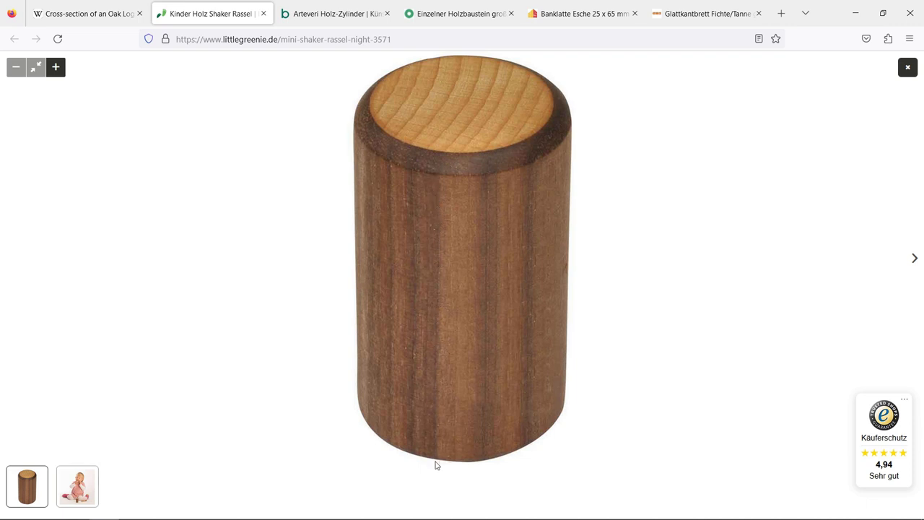
click(327, 16)
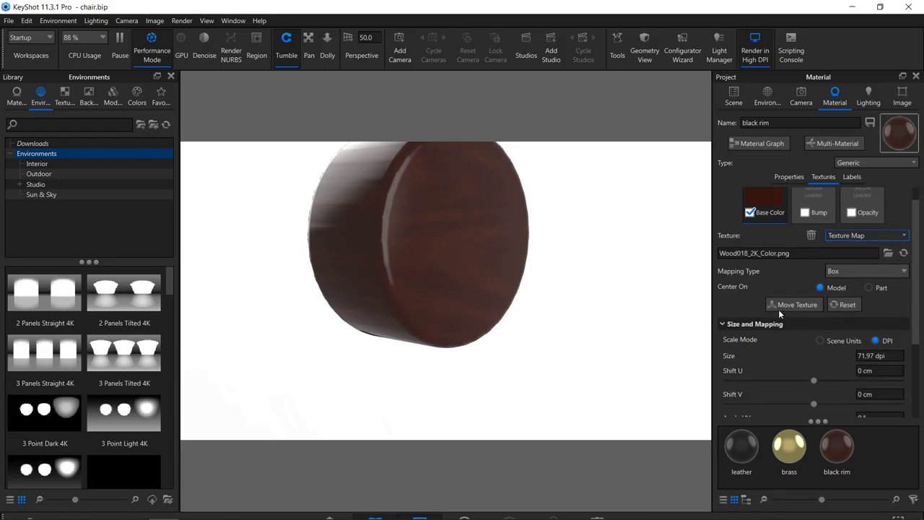
- Set the wood texture's size to 500 dpi and its mapping type to Cylinder
drag(873, 336, 850, 337)
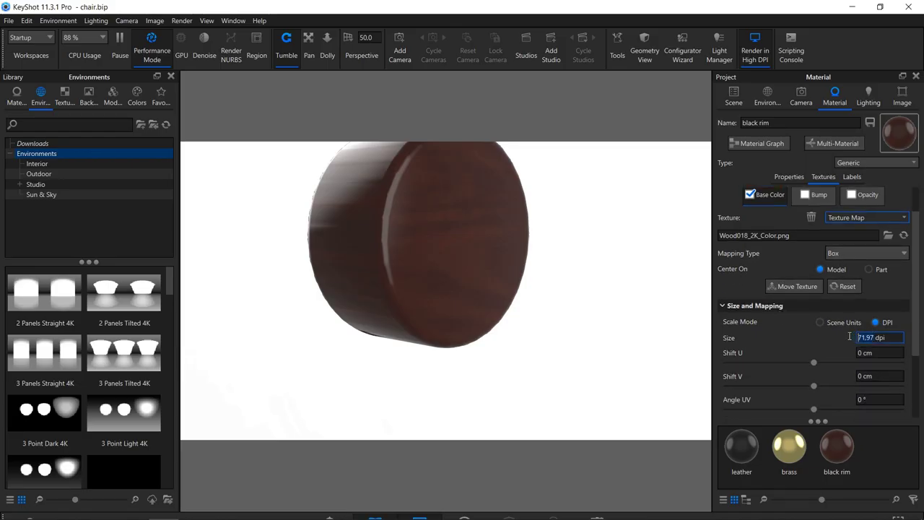
text(500)
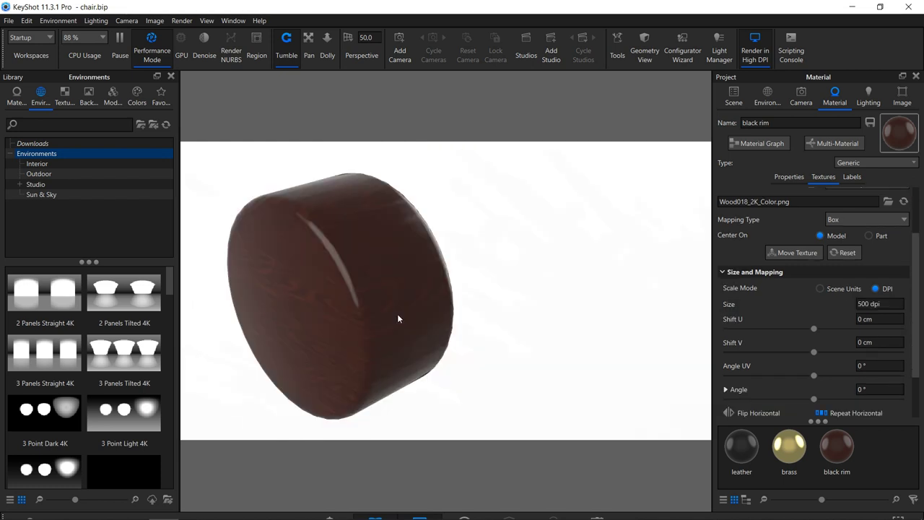
click(843, 218)
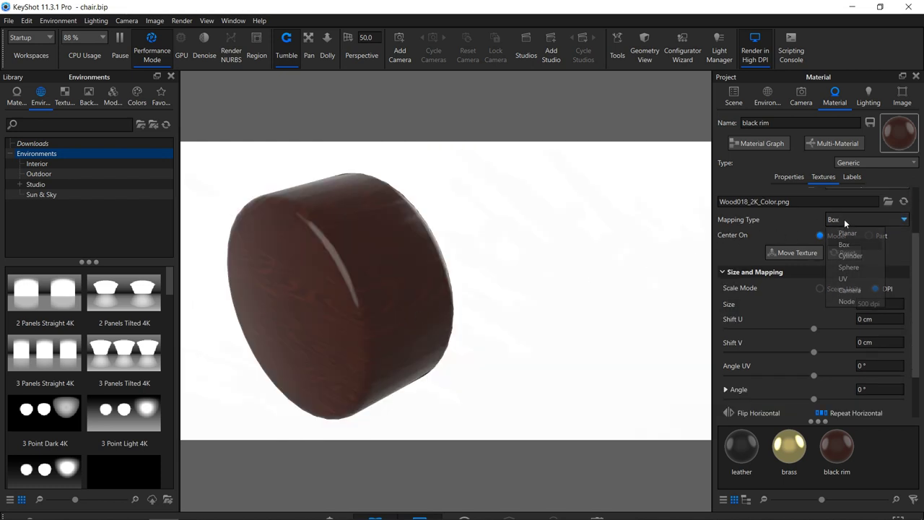
click(850, 256)
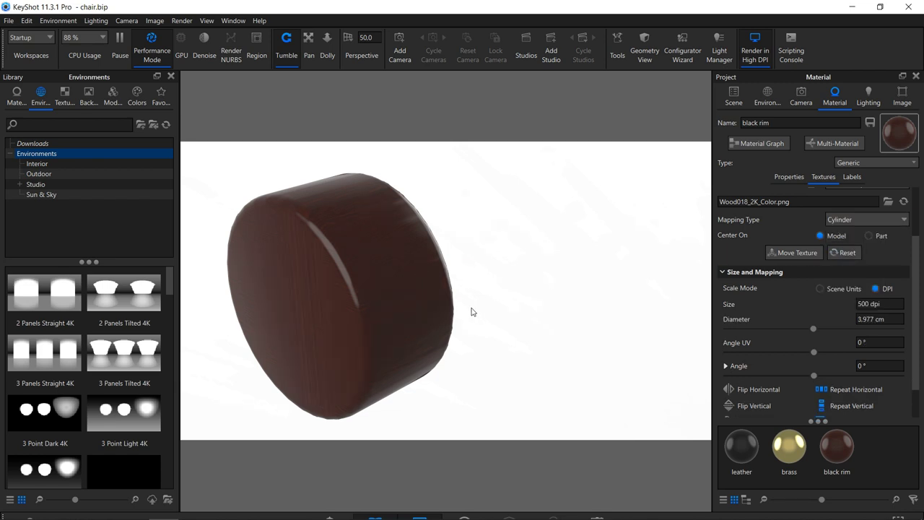
- Move the cylindrical texture projection along its local X axis until it lines up with the round handle
scroll(471, 312, down, 10)
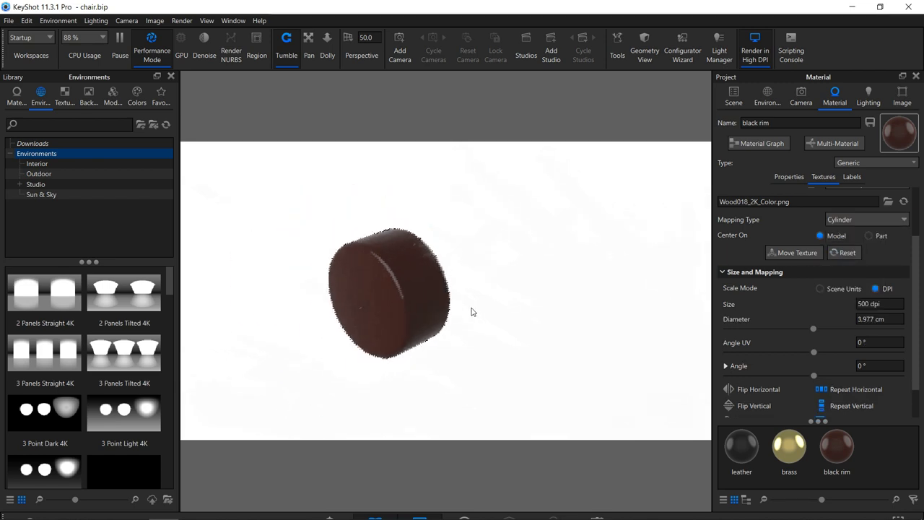
scroll(471, 312, down, 3)
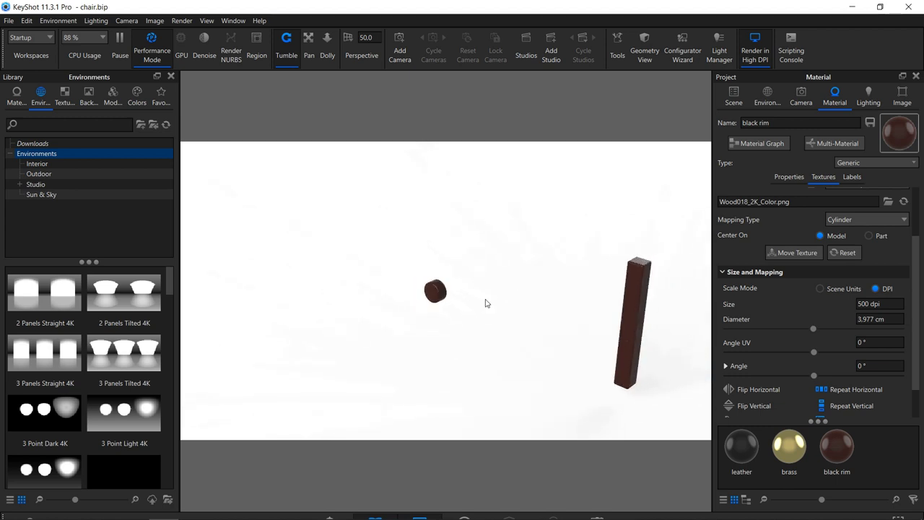
click(790, 252)
drag(582, 354, 489, 266)
drag(513, 305, 557, 306)
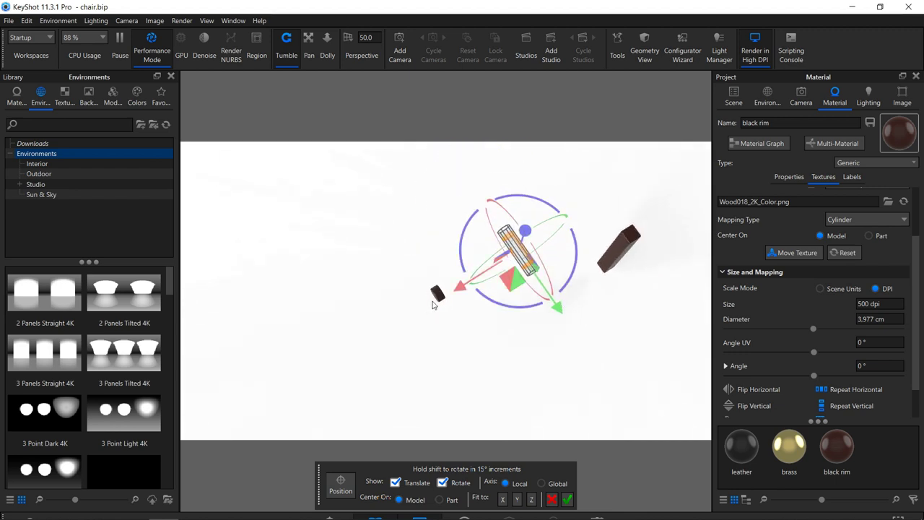
drag(427, 301, 383, 325)
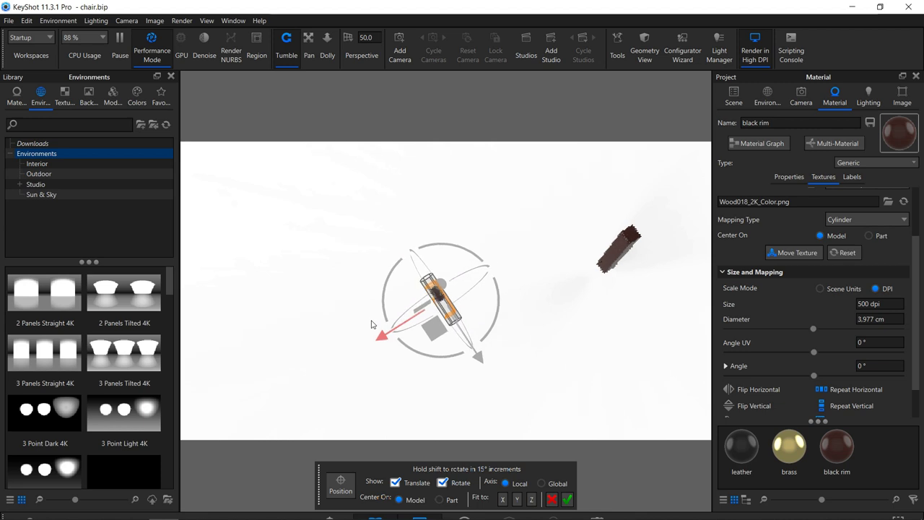
- Move the texture projection vertically to the handle's height, finish the move and inspect the grain from several sides
drag(571, 344, 477, 239)
drag(439, 291, 445, 224)
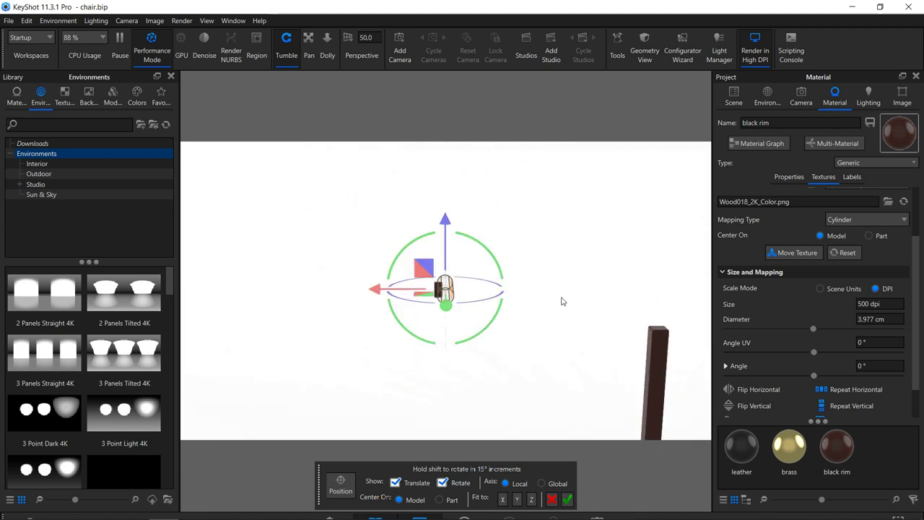
drag(563, 301, 423, 353)
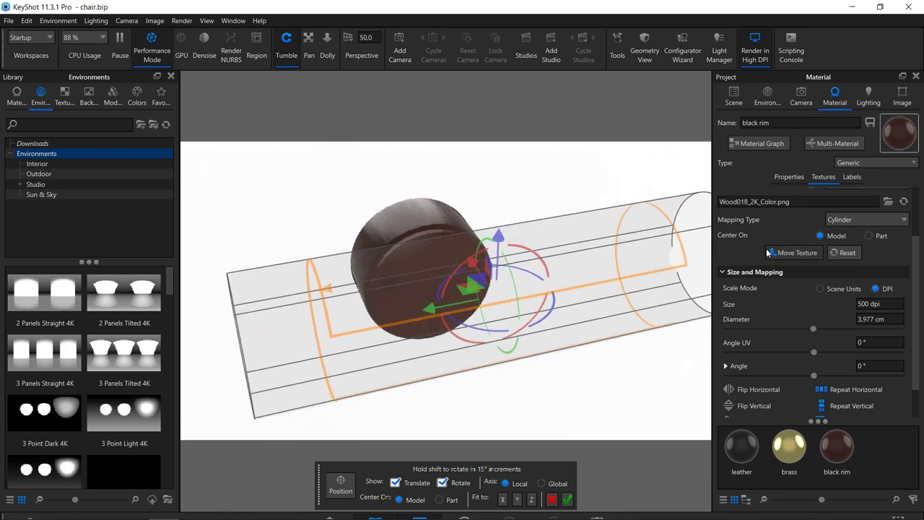
scroll(515, 367, down, 2)
drag(515, 367, 420, 180)
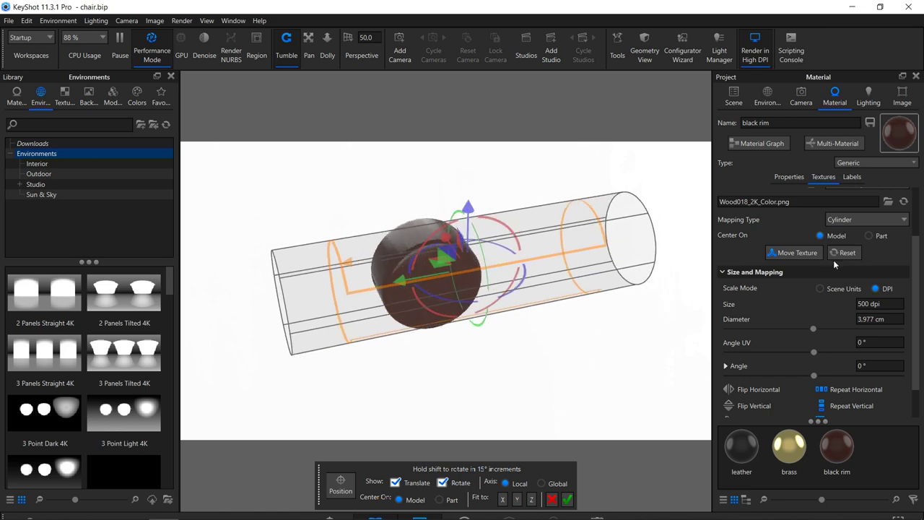
click(797, 253)
scroll(412, 354, up, 3)
drag(339, 337, 563, 311)
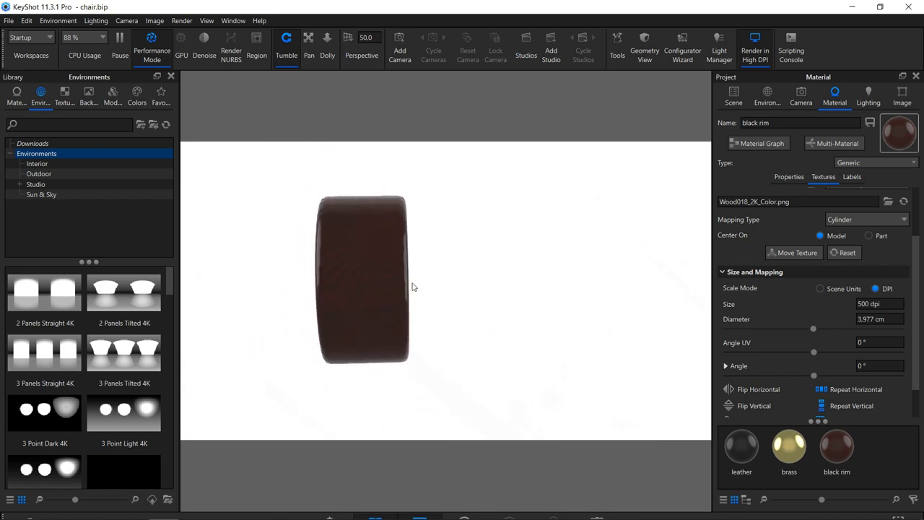
- Reopen the texture placement and fit the cylindrical projection to the X axis
click(798, 253)
drag(454, 322, 455, 322)
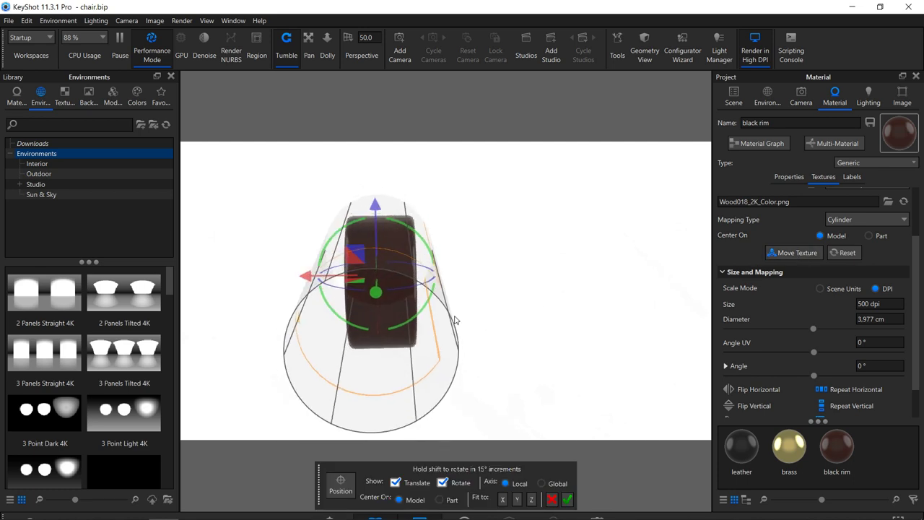
drag(553, 324, 239, 330)
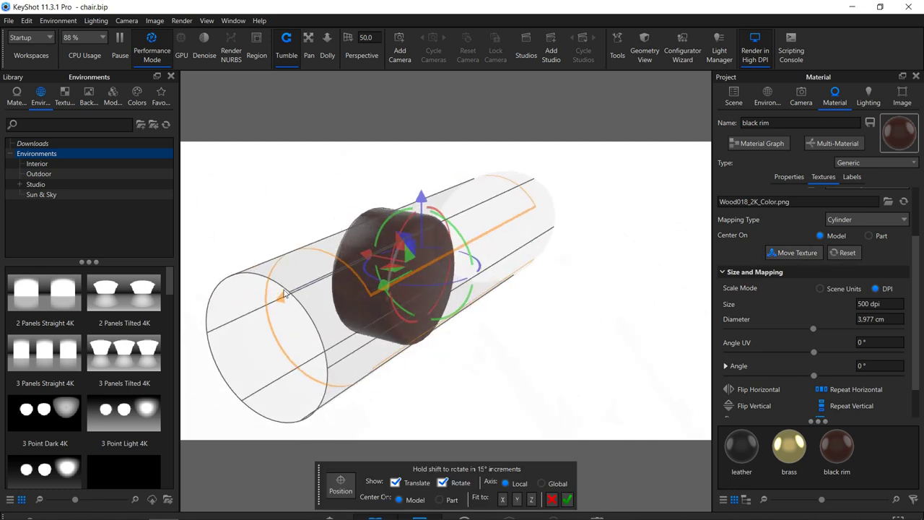
click(507, 500)
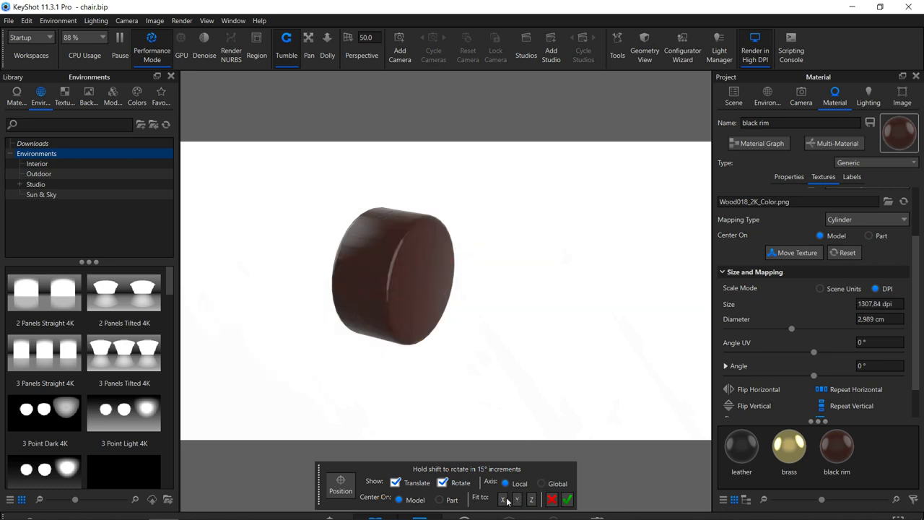
- Move the refitted projection horizontally along its local Y and X axes until it overlaps the handle in plan
scroll(491, 279, down, 5)
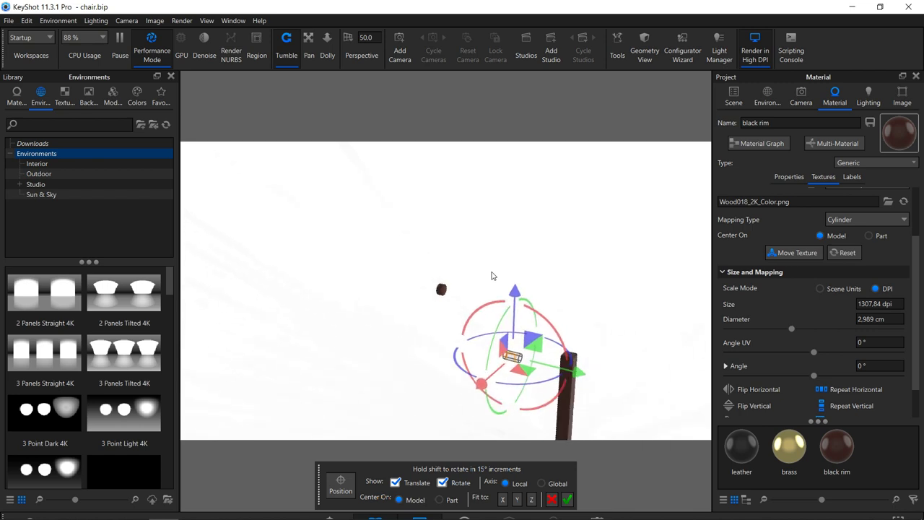
drag(498, 286, 489, 467)
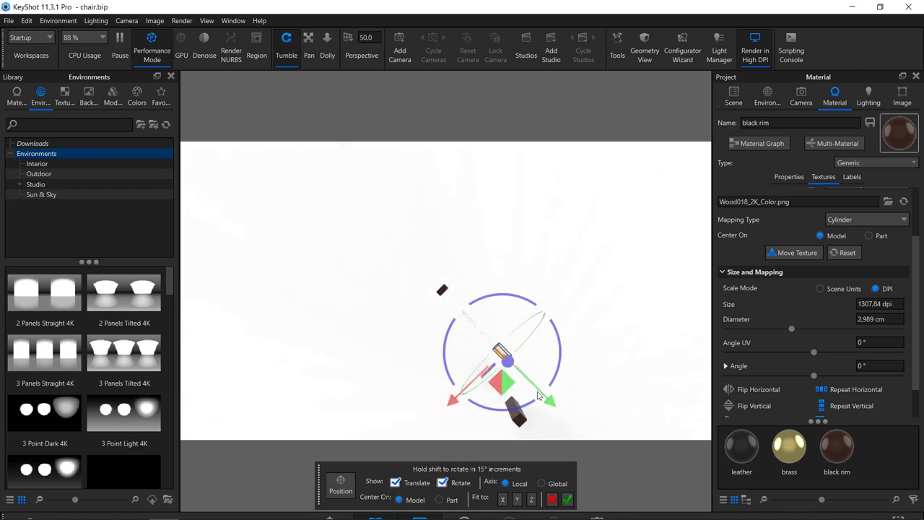
drag(554, 402, 494, 348)
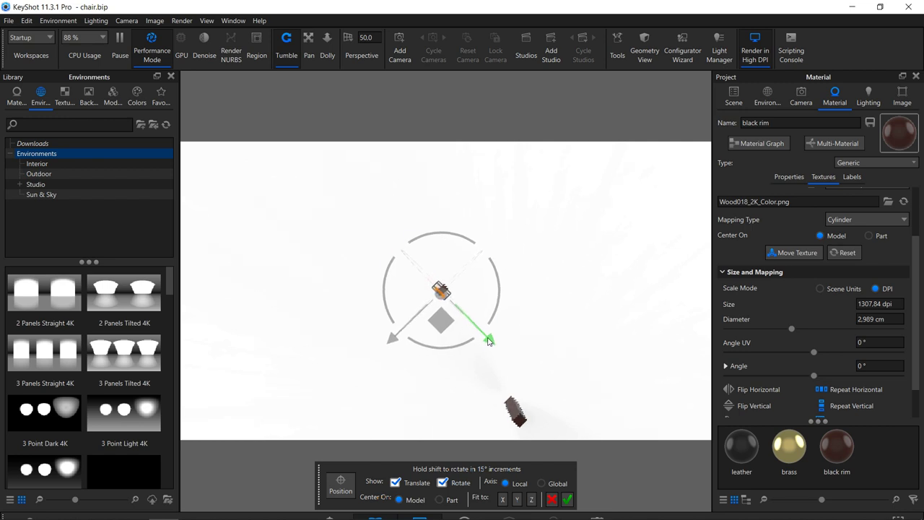
scroll(489, 341, up, 5)
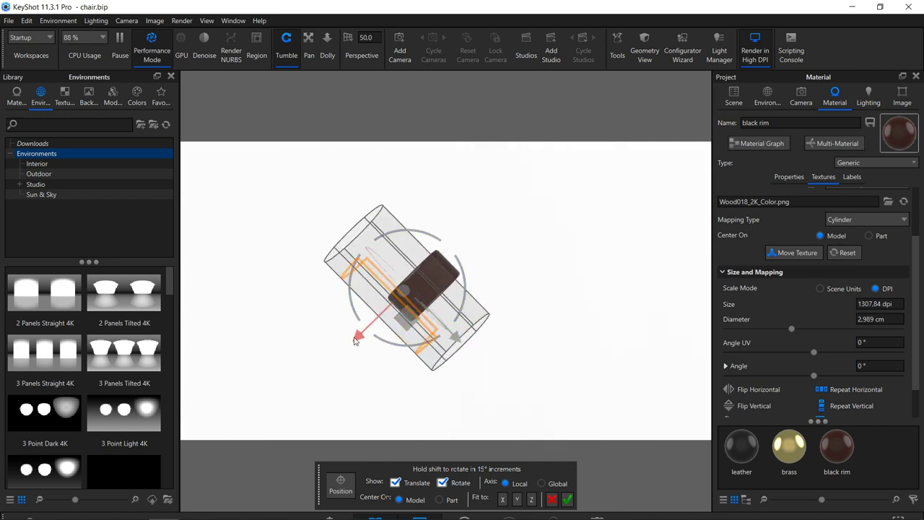
drag(359, 340, 369, 329)
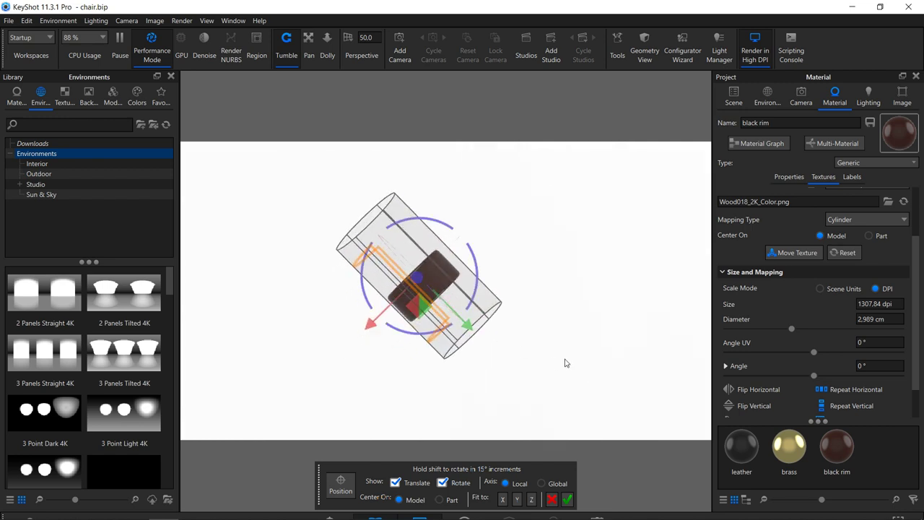
- Lower the texture projection along its vertical axis to the handle's height and check its alignment with the round face
scroll(486, 275, down, 4)
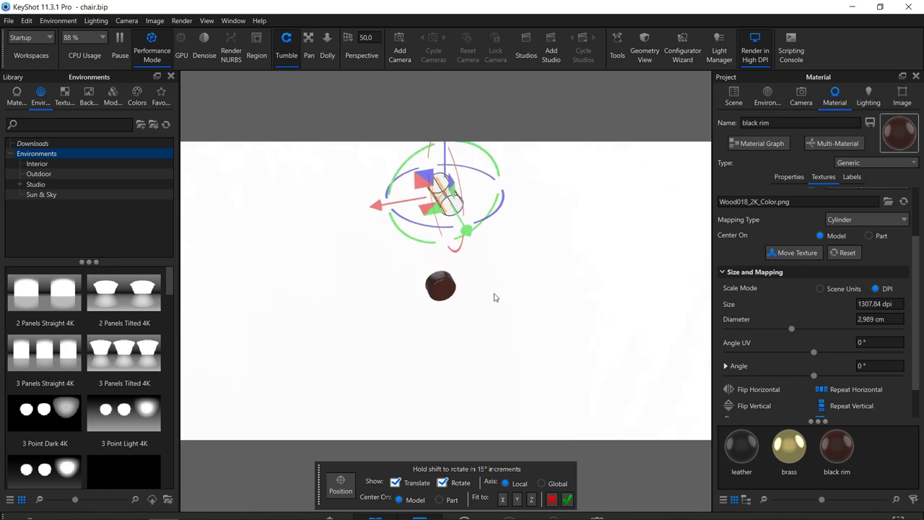
drag(530, 324, 519, 249)
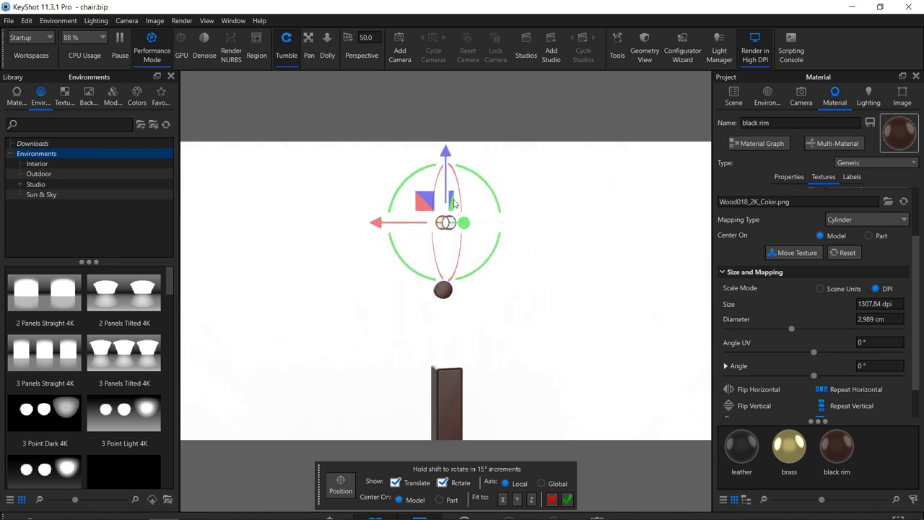
drag(445, 153, 454, 218)
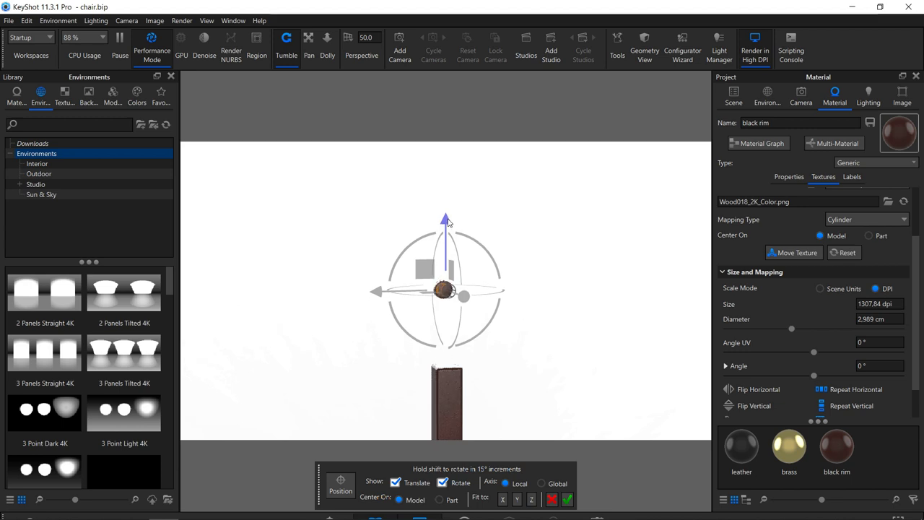
scroll(549, 364, up, 6)
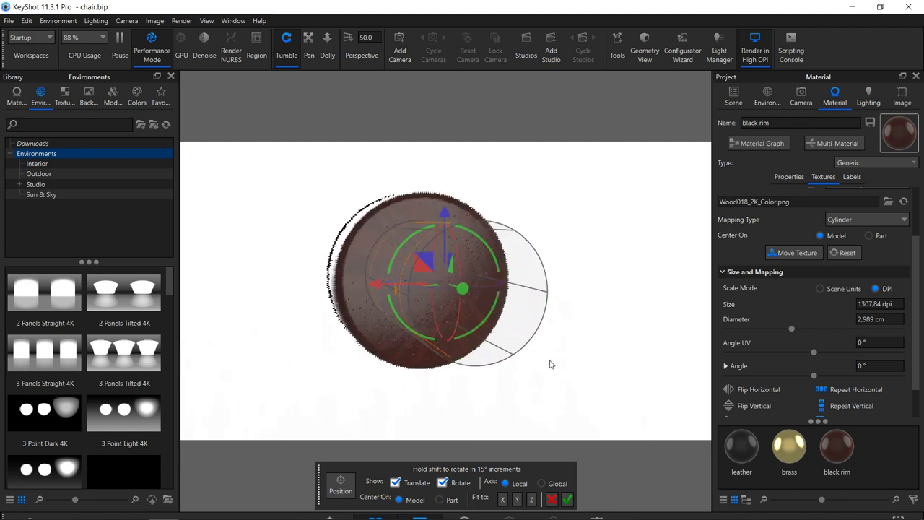
drag(585, 396, 546, 404)
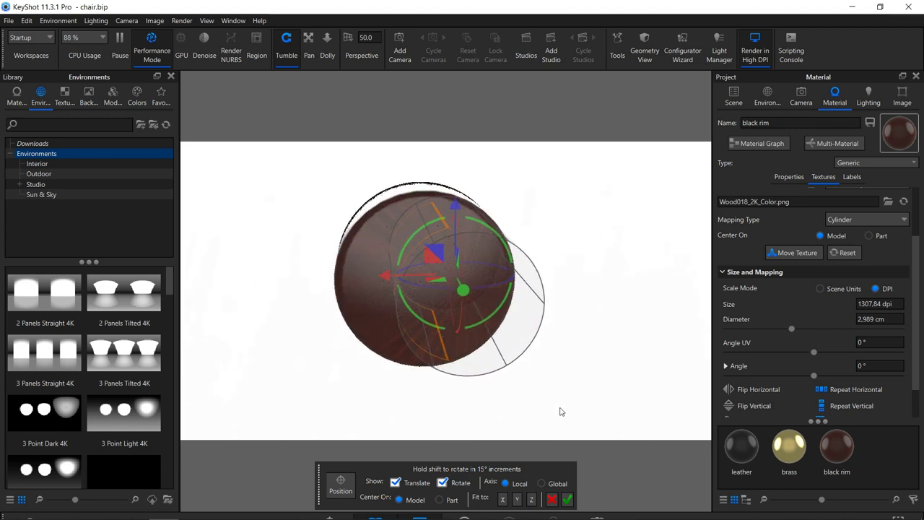
- Check the cylindrical projection's alignment with the handle from several sides, then confirm the texture placement and inspect the grain
drag(407, 293, 356, 280)
drag(552, 359, 679, 365)
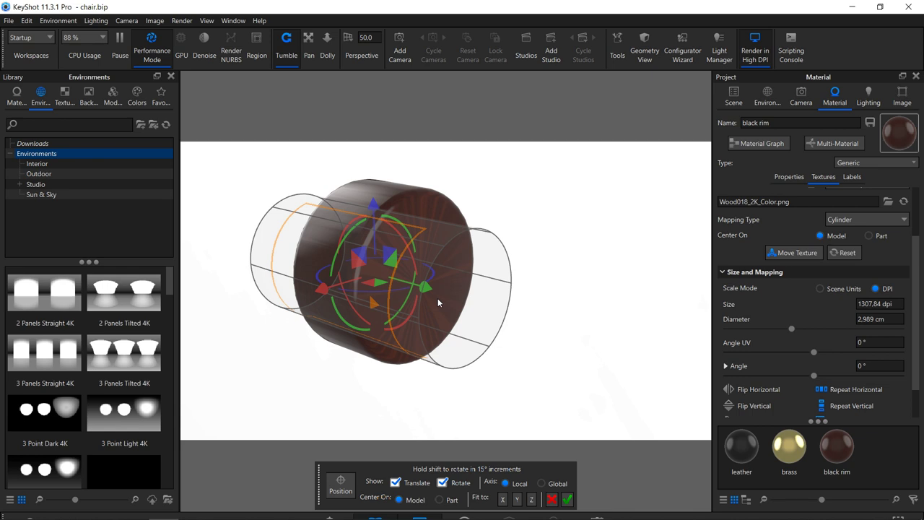
drag(367, 364, 404, 365)
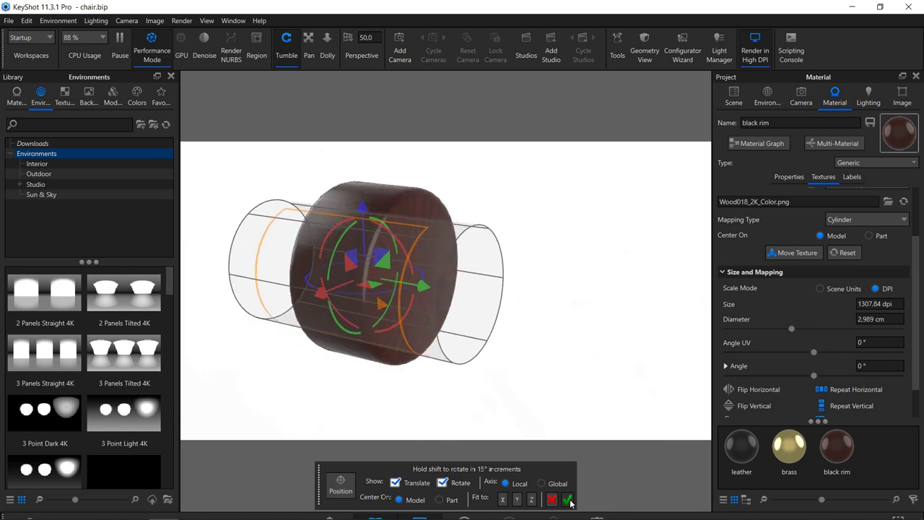
click(567, 499)
scroll(382, 313, up, 5)
drag(340, 311, 307, 334)
scroll(308, 334, down, 3)
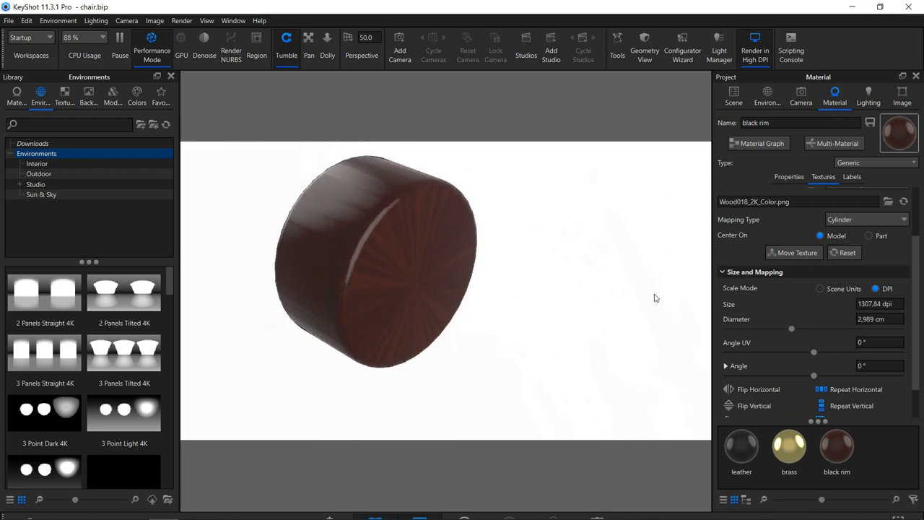
- Change the wood texture's mapping type to Box and inspect the handle's face and side up close
scroll(851, 222, up, 2)
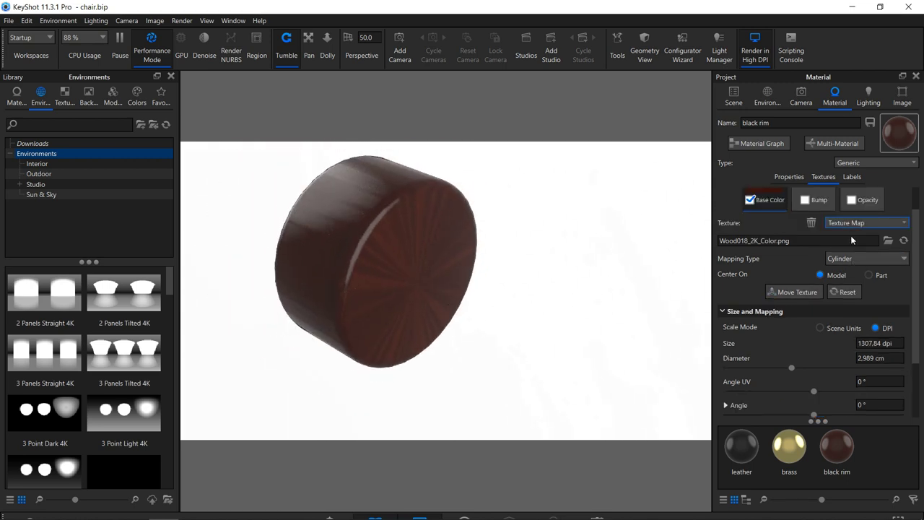
click(847, 258)
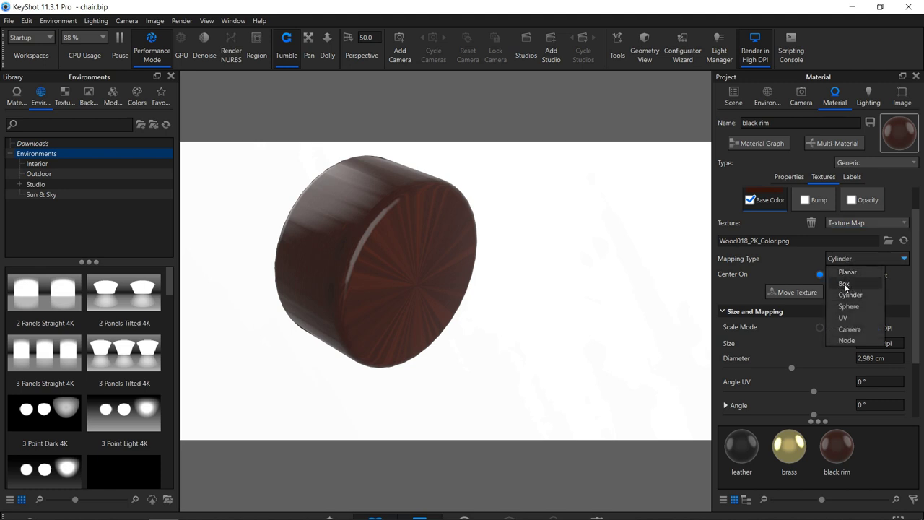
click(844, 284)
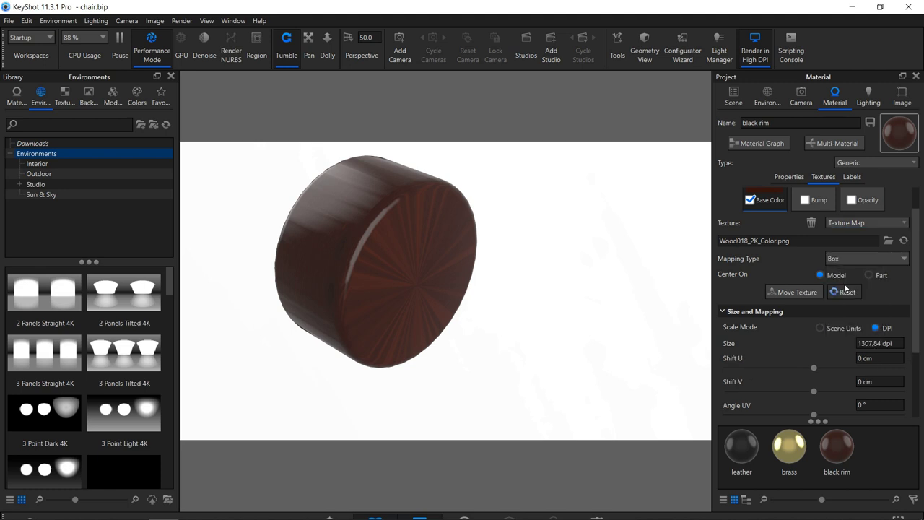
mouse_move(418, 304)
mouse_down()
mouse_move(534, 284)
mouse_move(416, 300)
mouse_up()
scroll(415, 299, up, 2)
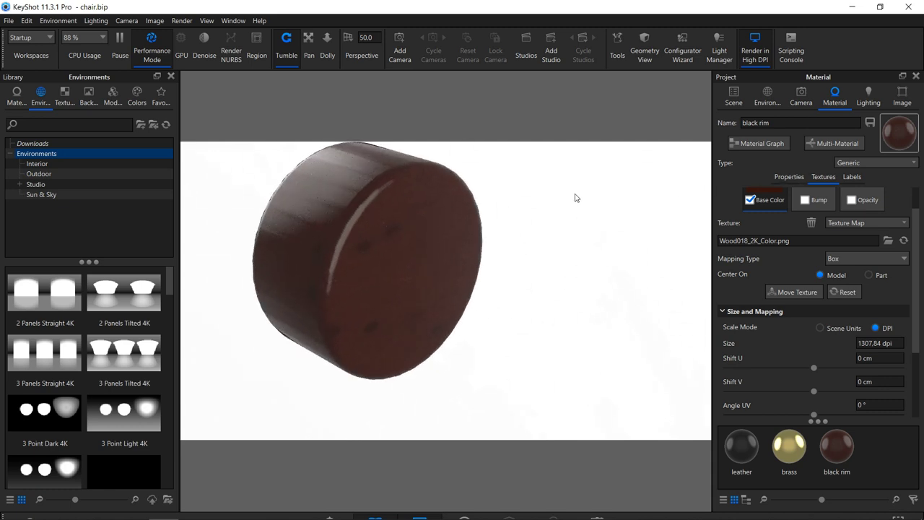
drag(396, 207, 451, 226)
click(309, 55)
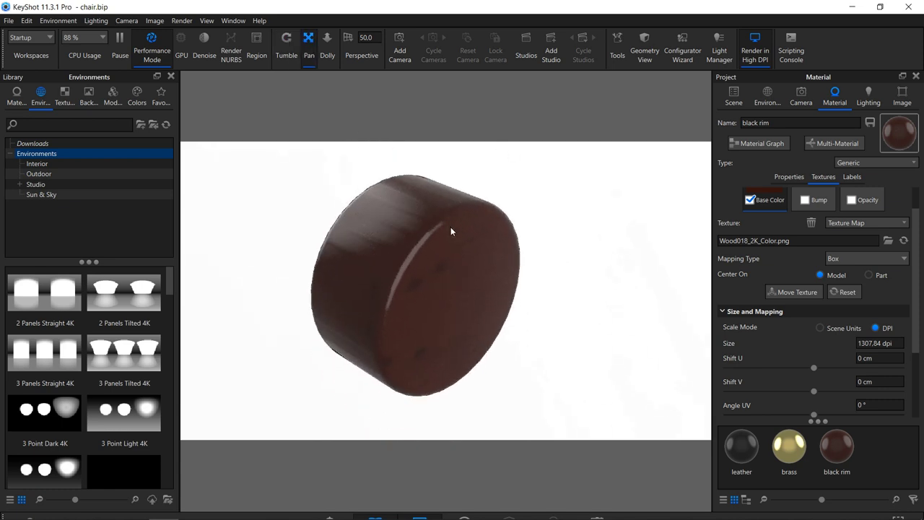
scroll(450, 226, up, 2)
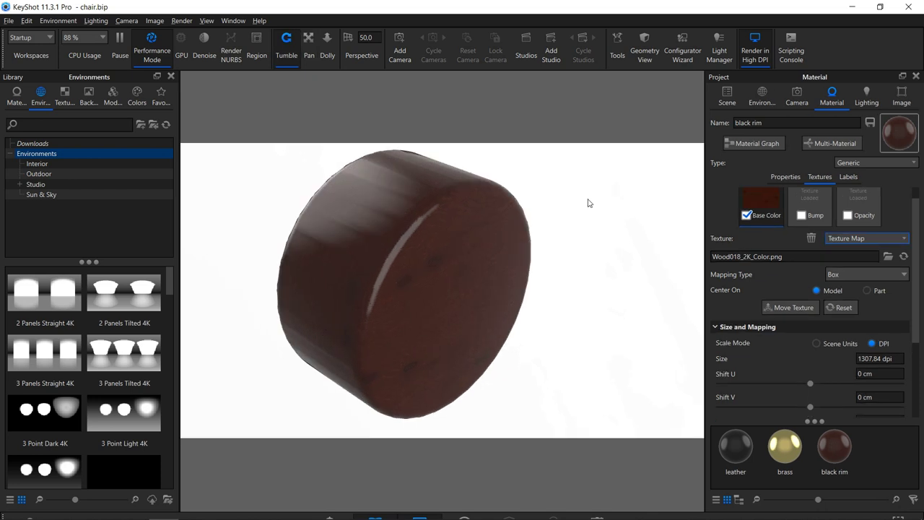
- Unlink the material of handle_r so that it has its own copy, separate from the other black rim parts
click(727, 96)
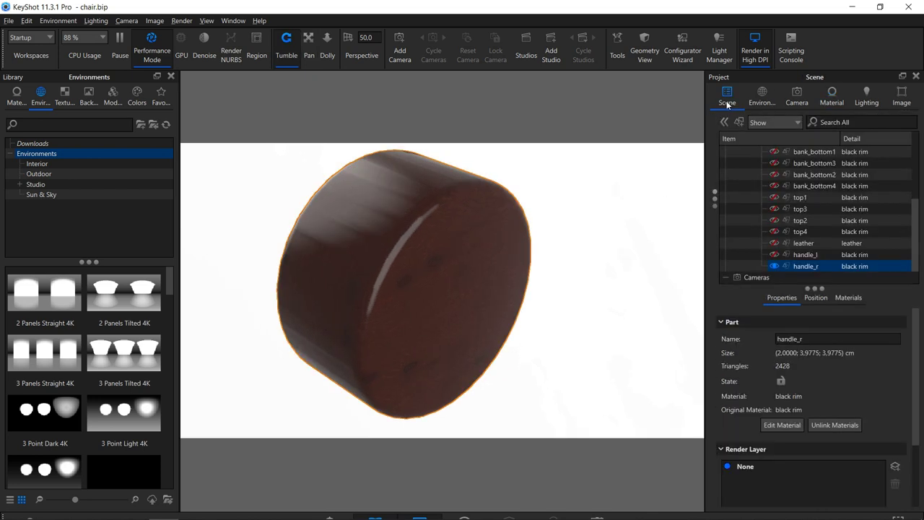
right_click(358, 241)
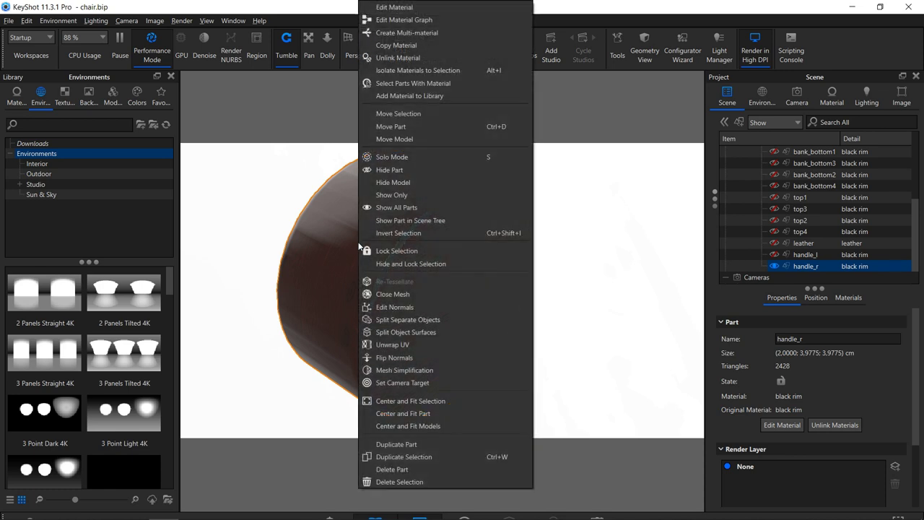
click(407, 57)
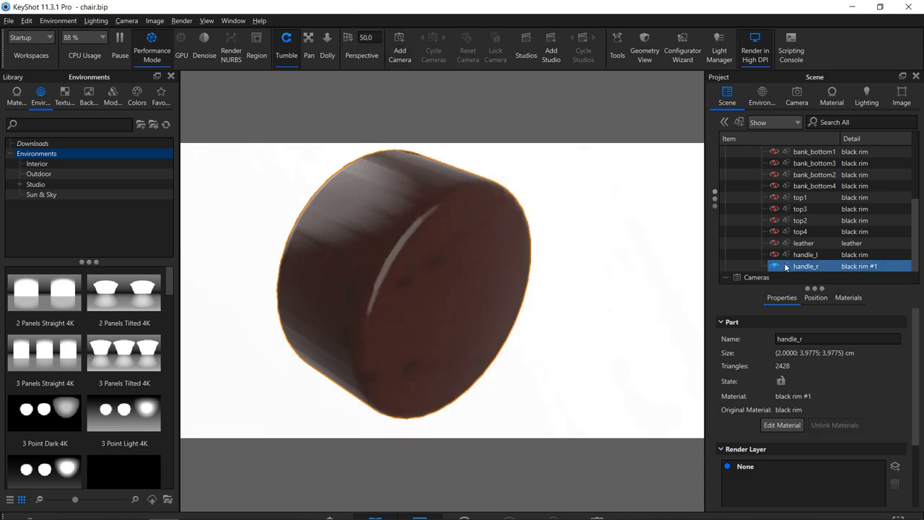
click(832, 96)
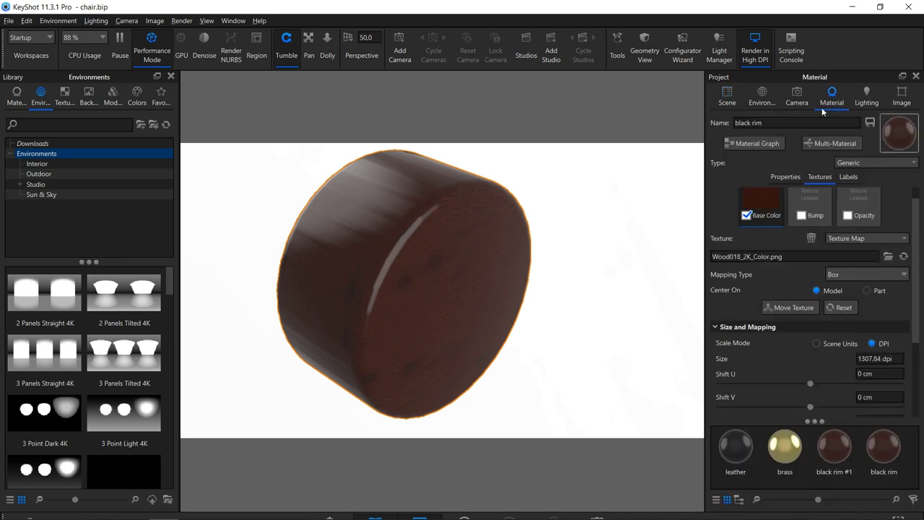
- Show the hidden handle_l part, select it and centre the view on it
scroll(527, 307, down, 10)
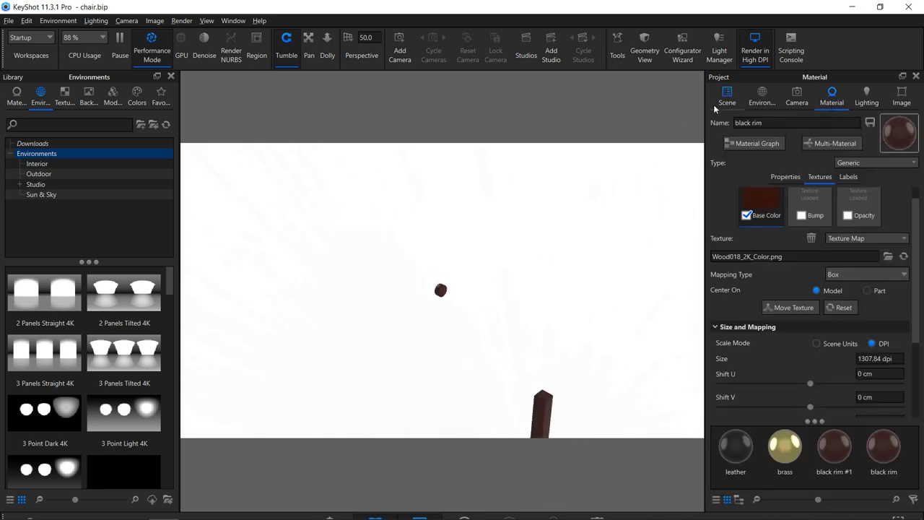
click(726, 96)
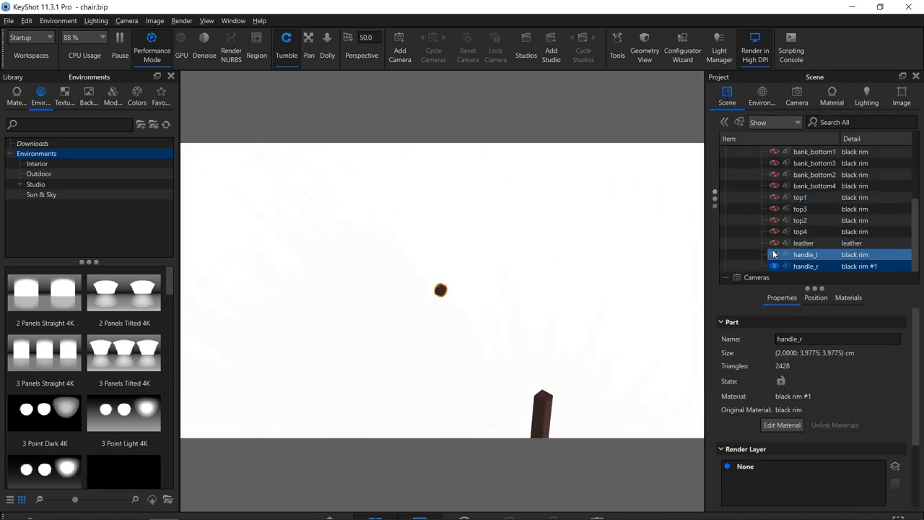
click(773, 255)
click(809, 256)
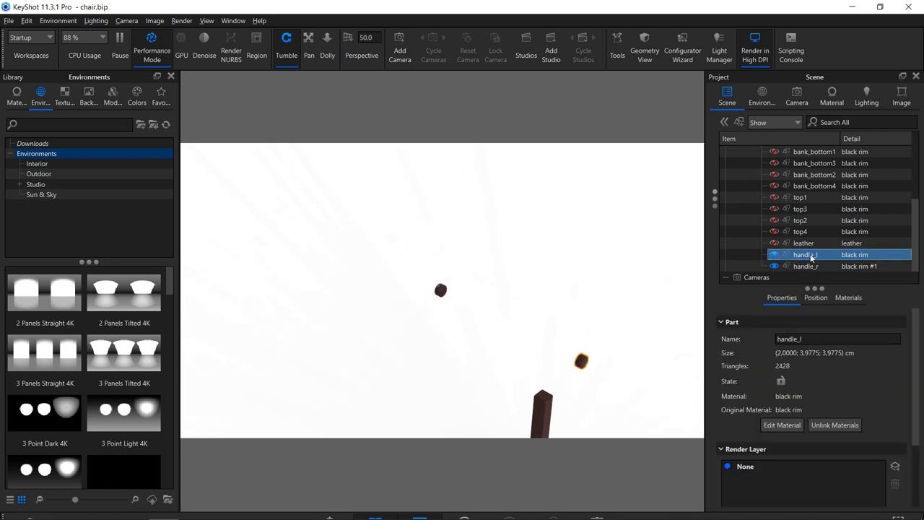
key(c)
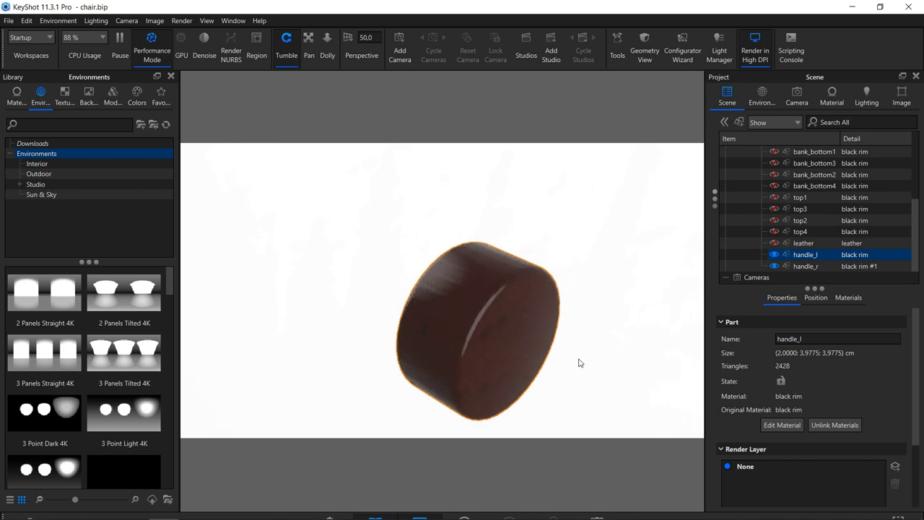
- Try to assign the black rim #1 material to handle_l
click(832, 96)
scroll(814, 385, down, 3)
scroll(813, 381, down, 1)
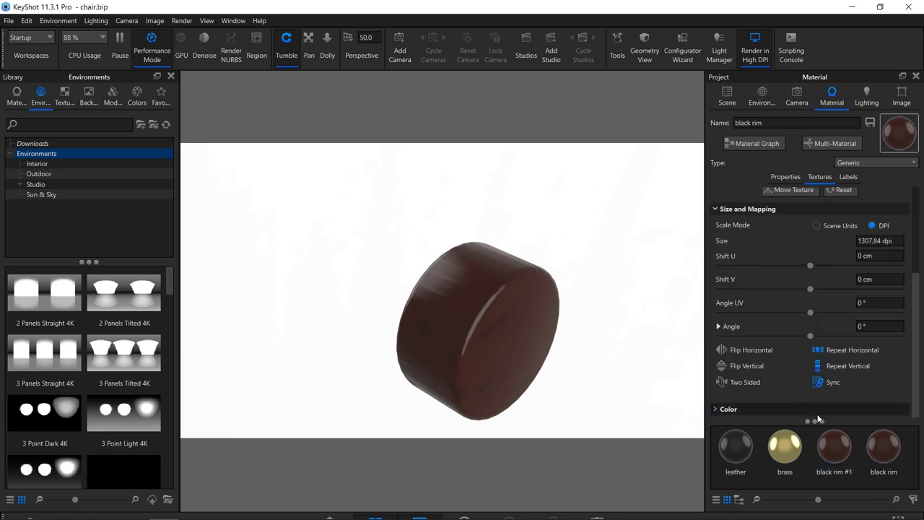
drag(829, 436, 489, 329)
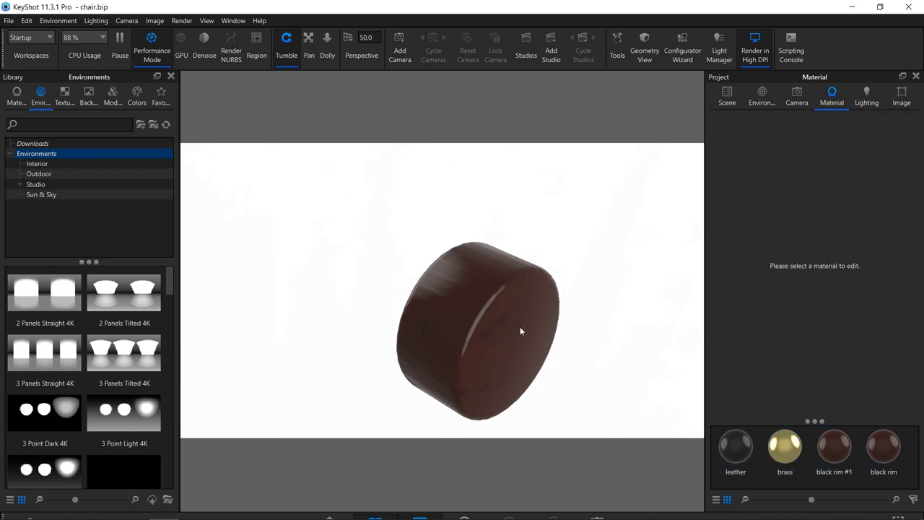
- Unlink the material of handle_l and assign the black rim #1 material to this part
click(721, 97)
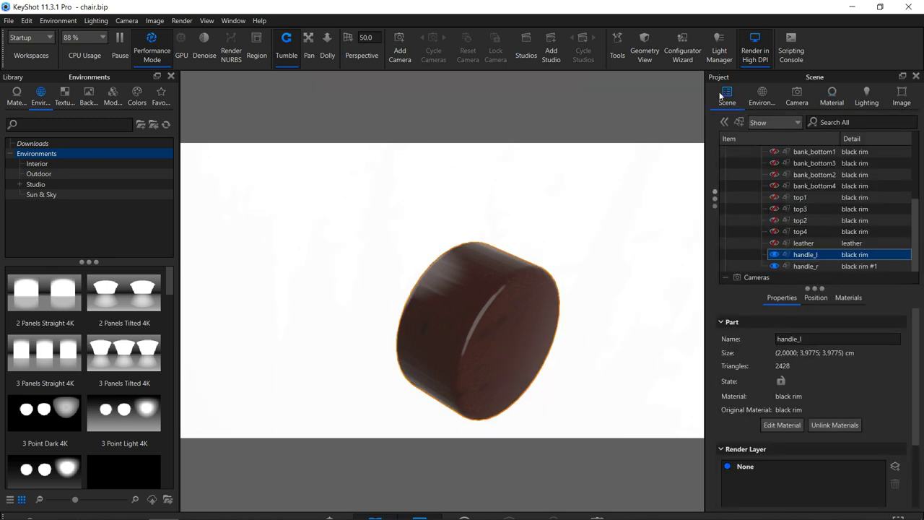
right_click(489, 323)
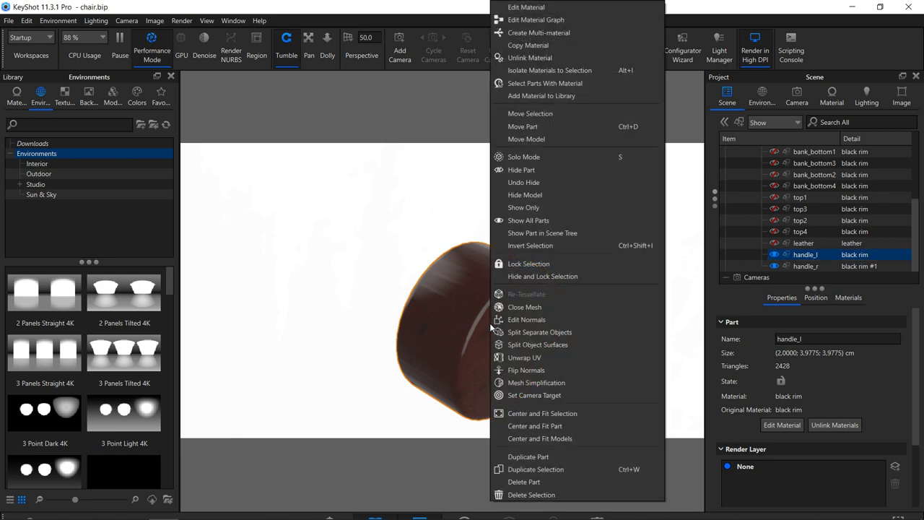
click(520, 58)
click(829, 94)
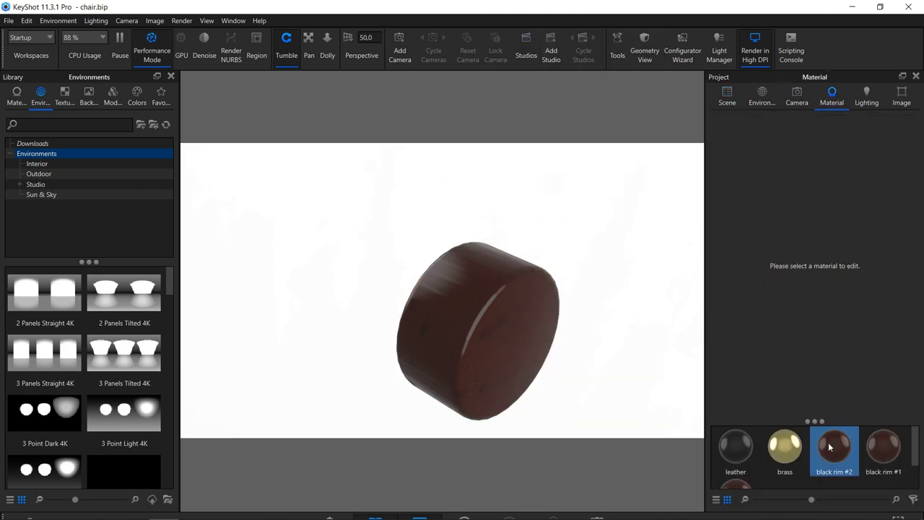
drag(880, 444, 485, 322)
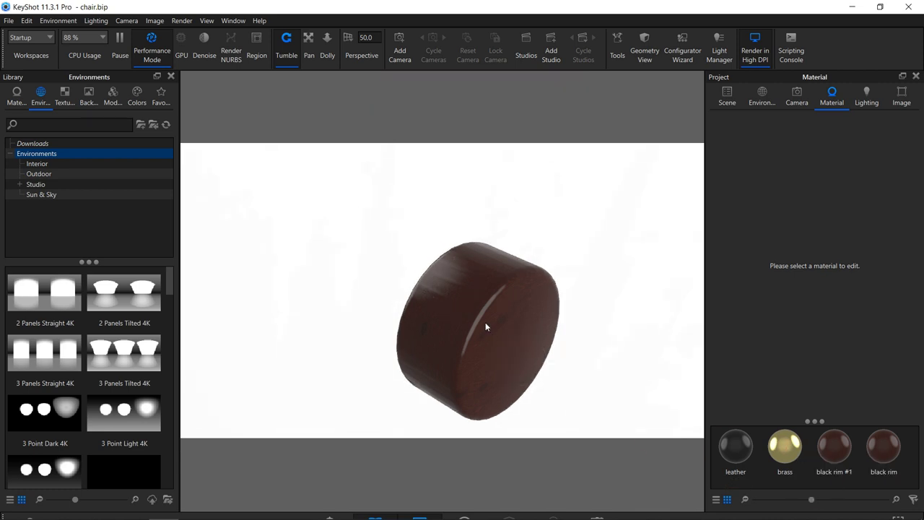
- Open the texture settings of the handle's black rim #1 material for editing
scroll(651, 194, down, 5)
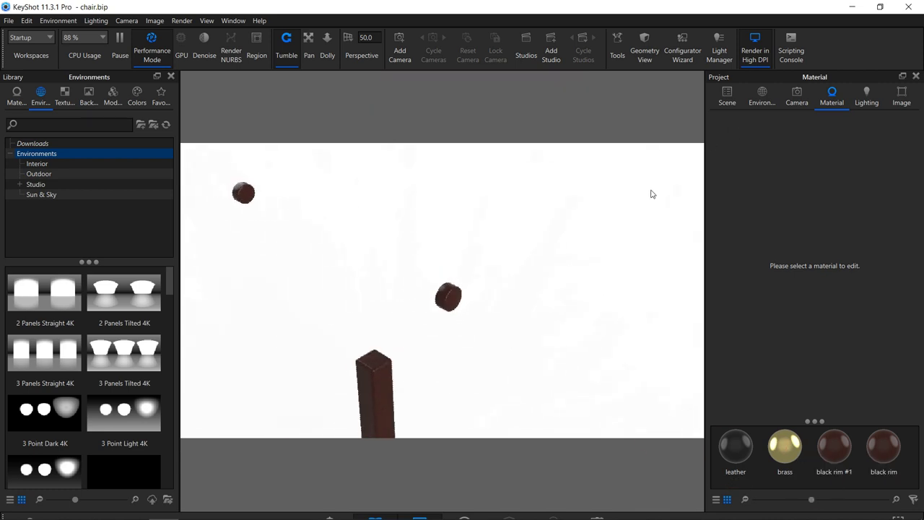
scroll(651, 193, up, 5)
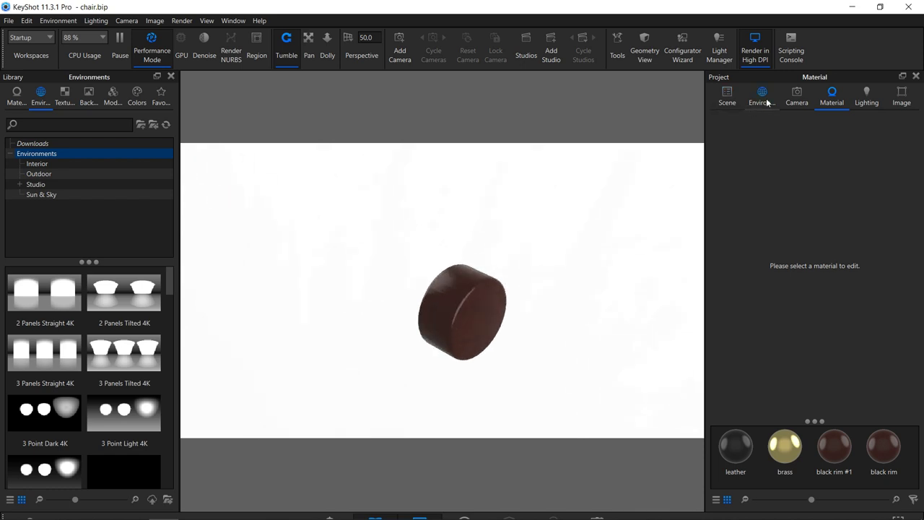
double_click(456, 332)
click(817, 178)
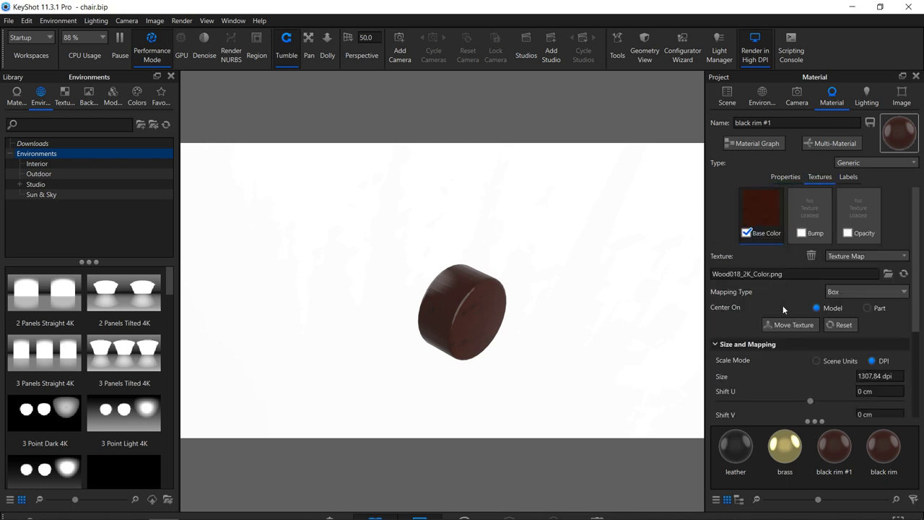
- Check where the box projection sits relative to the handle and examine the grain on its face and side
scroll(783, 309, down, 1)
scroll(584, 358, up, 5)
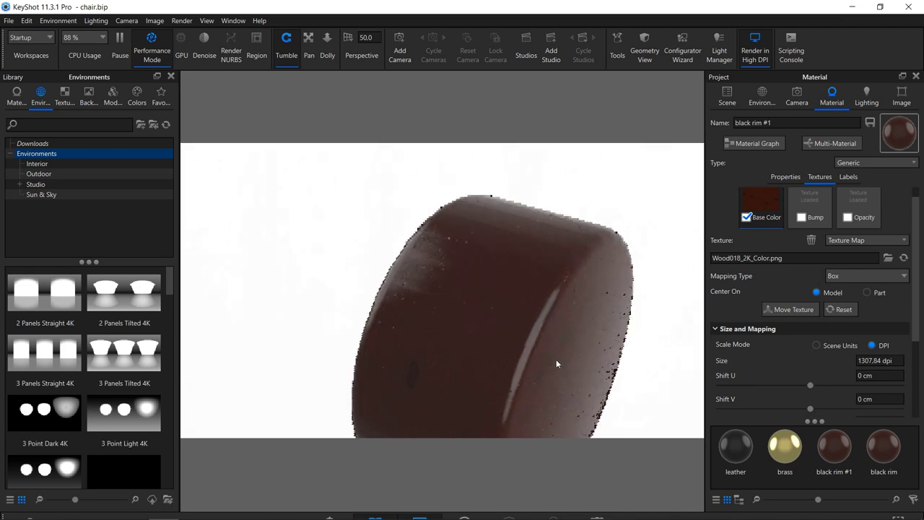
drag(555, 364, 480, 363)
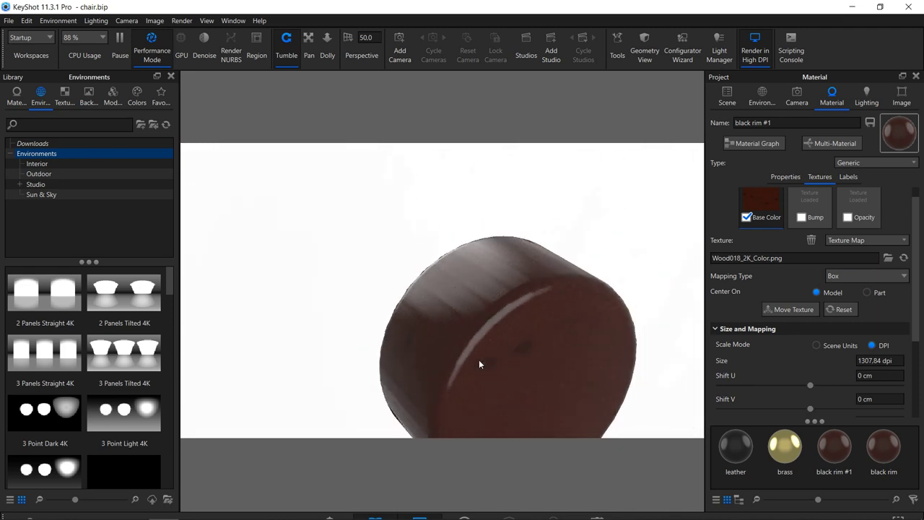
click(793, 311)
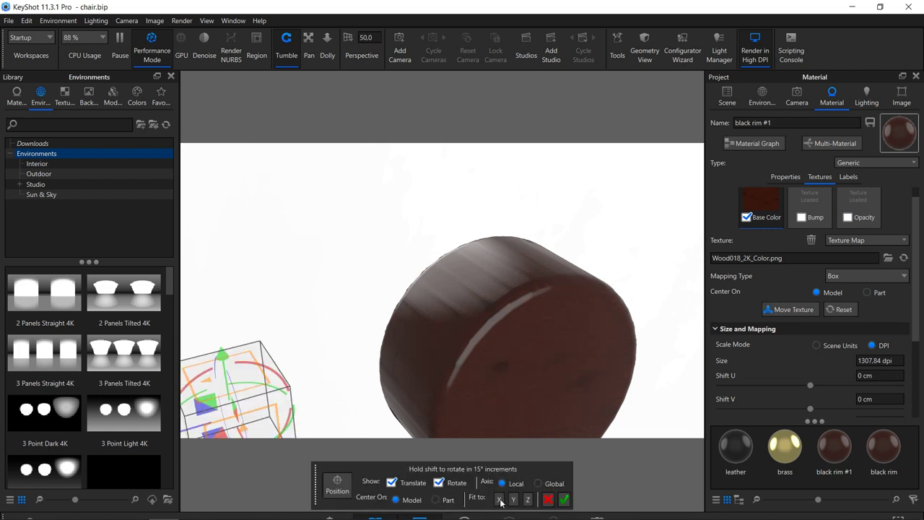
click(564, 499)
drag(439, 413, 552, 417)
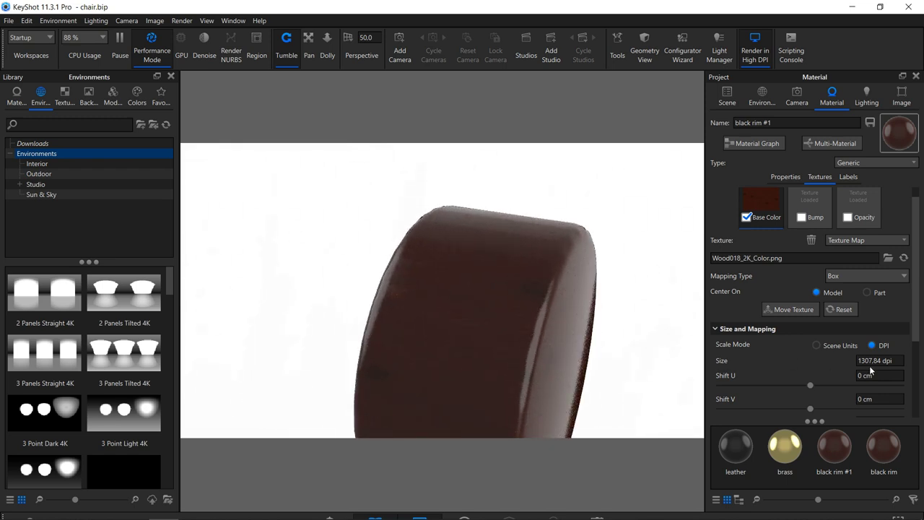
- Set the box-mapped wood texture's size to 300 dpi and check the grain on the handle's side and face
text(300)
key(Return)
drag(486, 359, 436, 316)
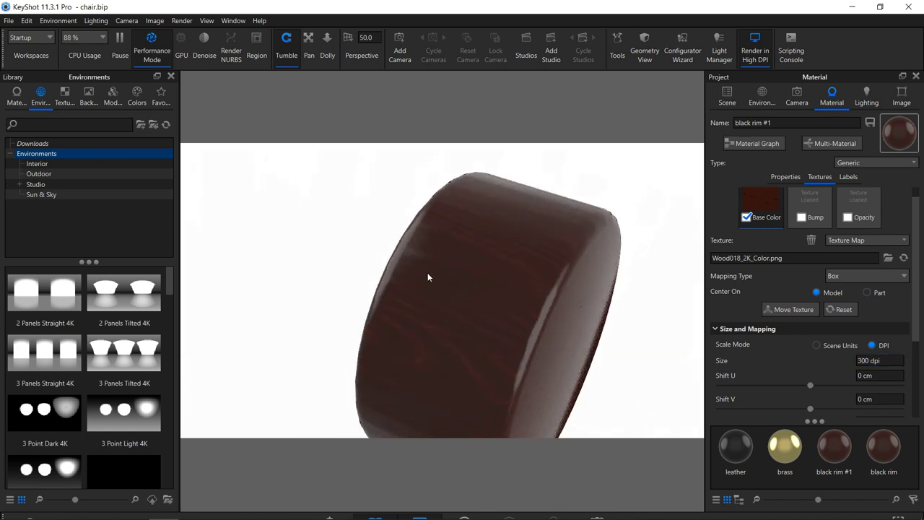
drag(571, 362, 479, 344)
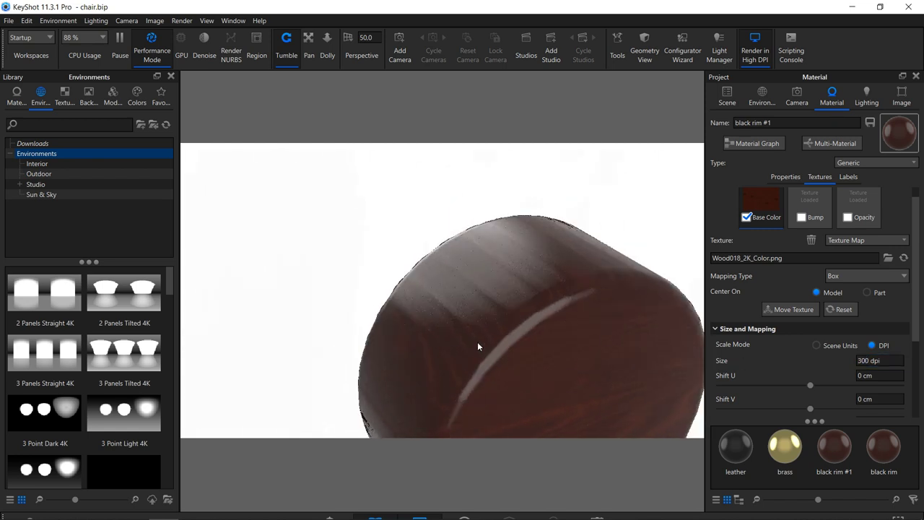
scroll(477, 345, down, 5)
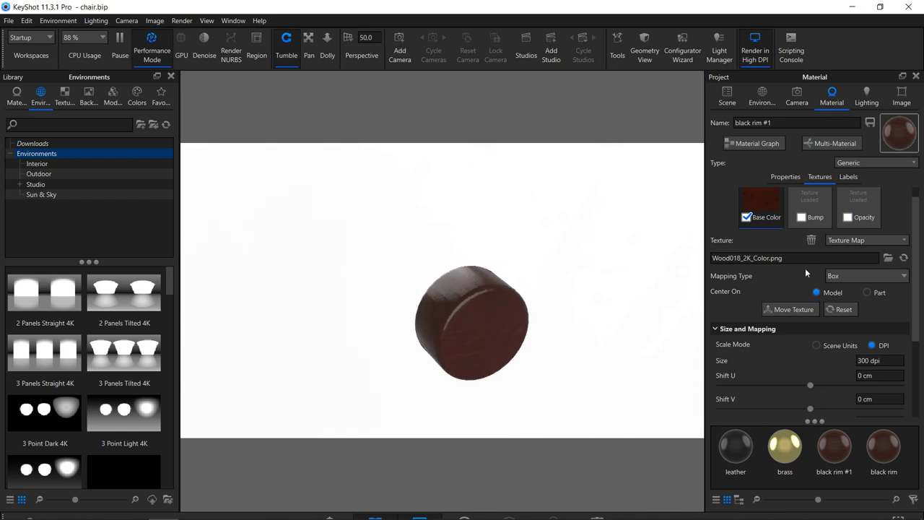
- Remove the wood image from the base color of black rim #1 and assign a 3D Paint texture instead
click(810, 241)
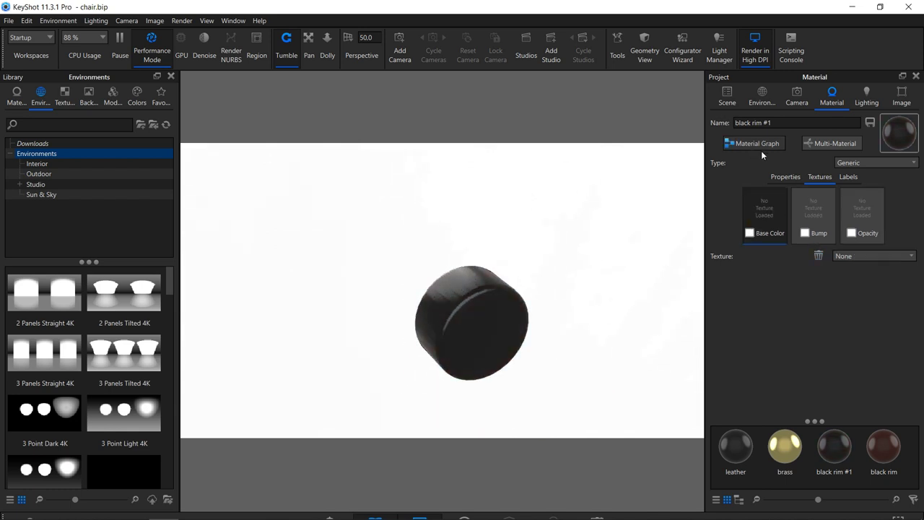
click(854, 257)
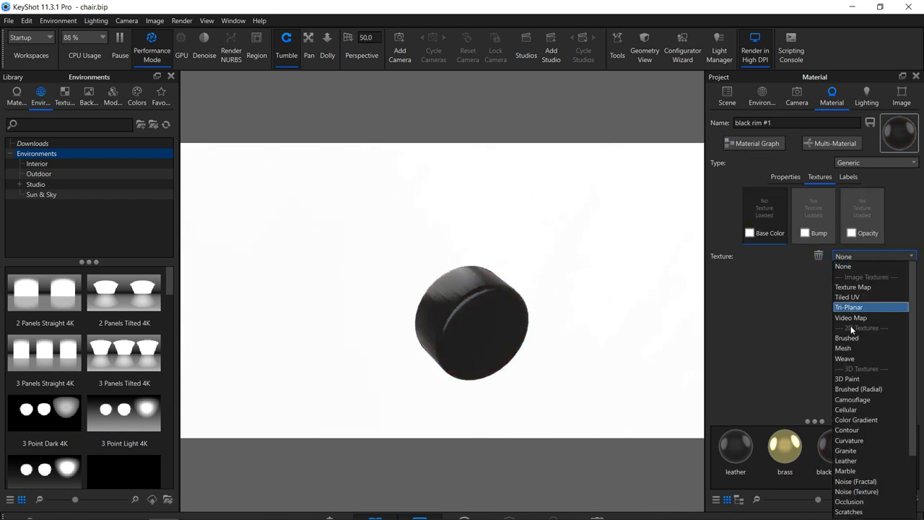
click(854, 380)
- Add a Texture Map node in the material graph and connect it to the 3D Paint node's Color input
click(752, 143)
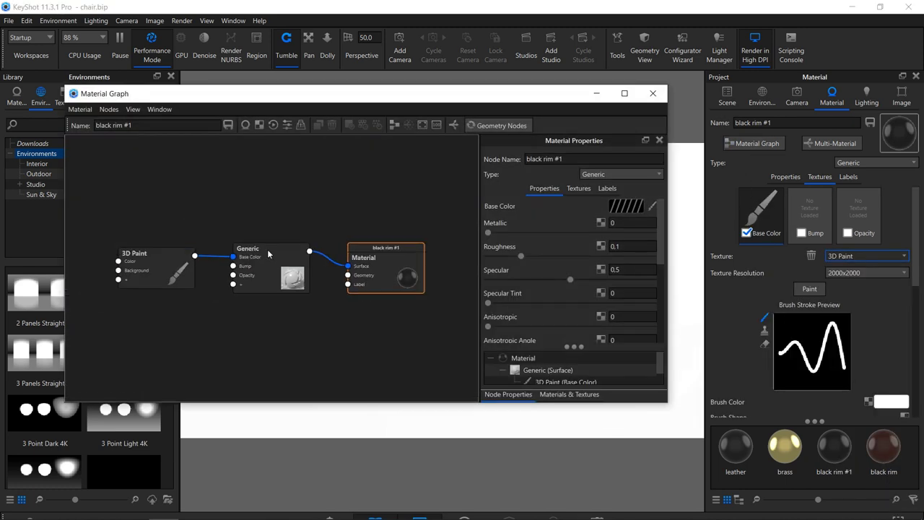
right_click(125, 232)
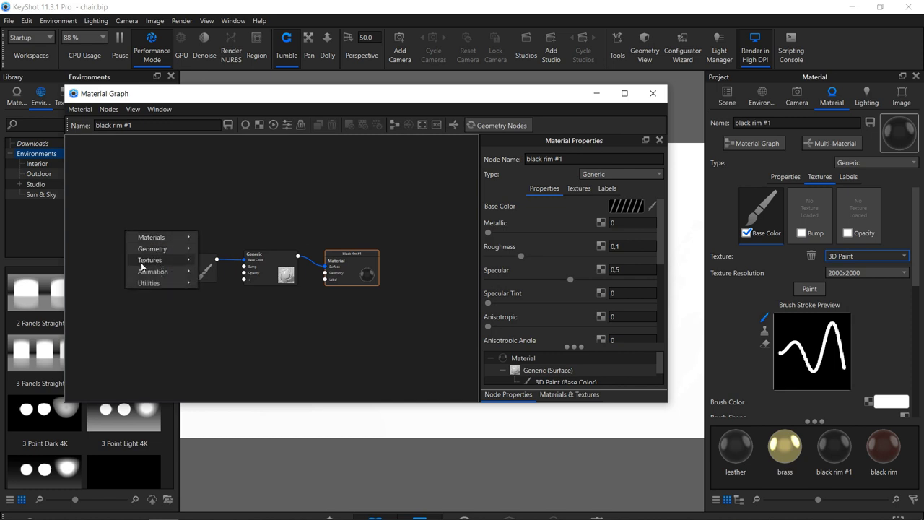
mouse_move(162, 262)
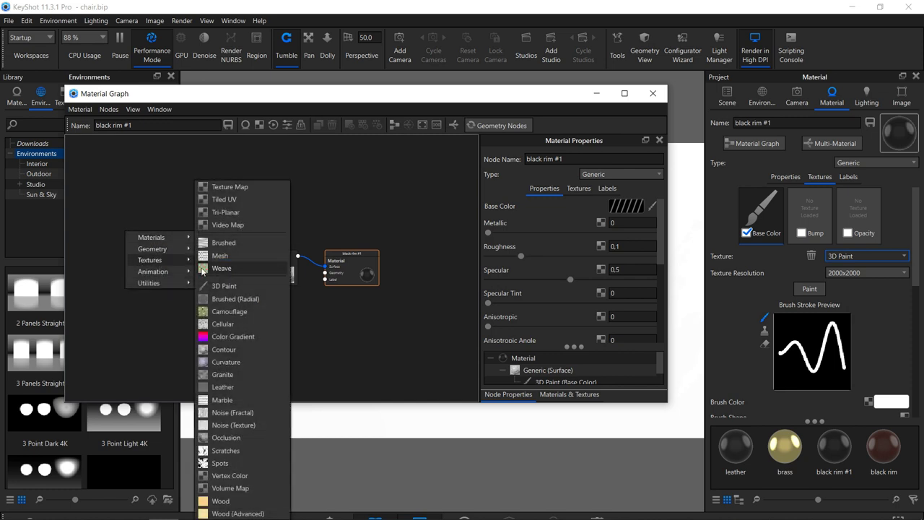
click(230, 189)
mouse_move(155, 245)
mouse_down()
mouse_move(114, 283)
mouse_move(167, 288)
mouse_move(178, 270)
mouse_move(164, 265)
mouse_up()
click(112, 289)
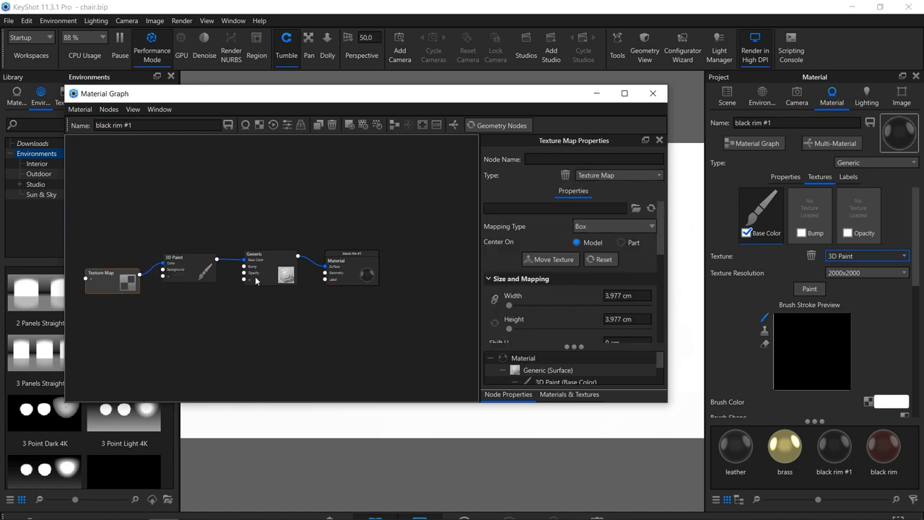
- Load the image Wood018_2K_Color.png into the new Texture Map node
click(635, 209)
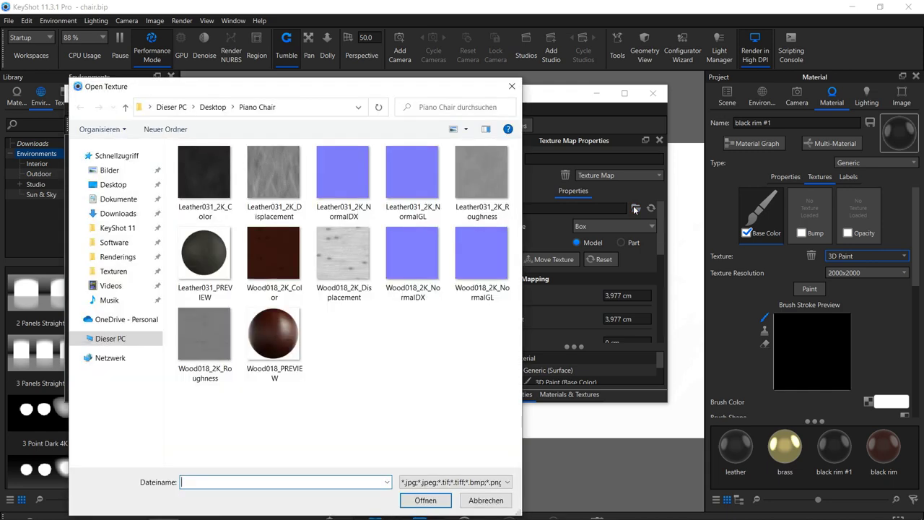
click(283, 243)
double_click(283, 242)
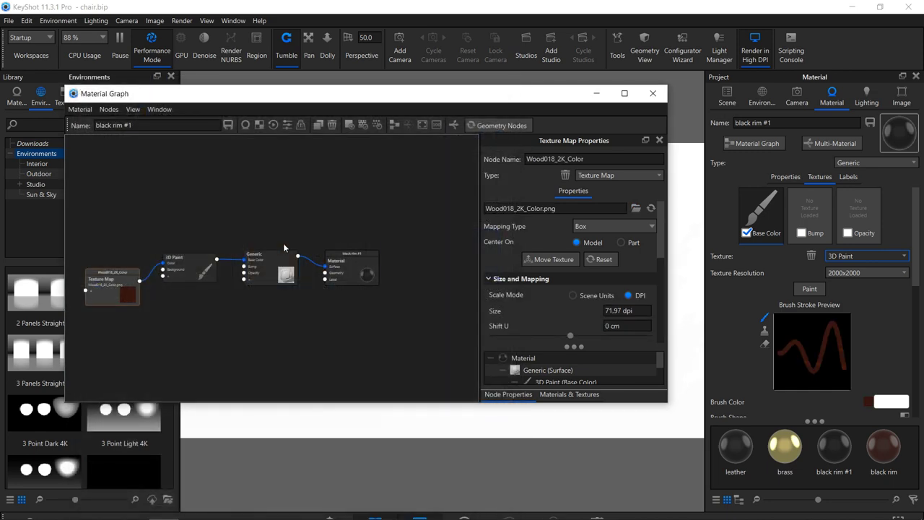
- Fit the box mapping of the Wood018_2K_Color node along X with the Move Texture tool and accept the placement
scroll(563, 285, down, 1)
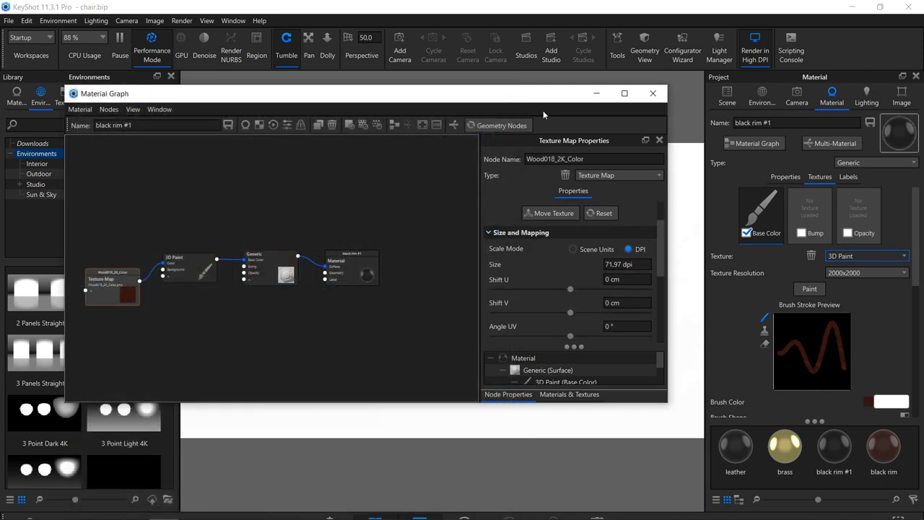
drag(547, 99, 194, 104)
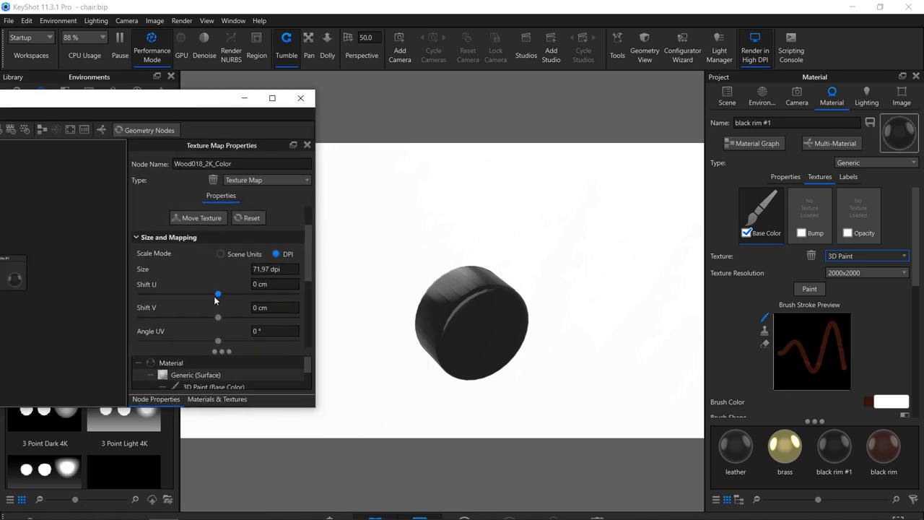
scroll(215, 299, up, 1)
click(200, 255)
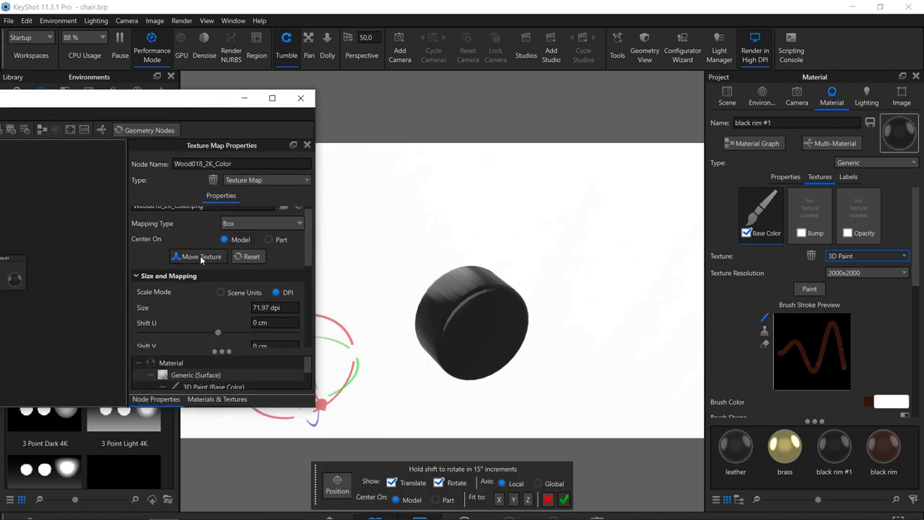
click(498, 500)
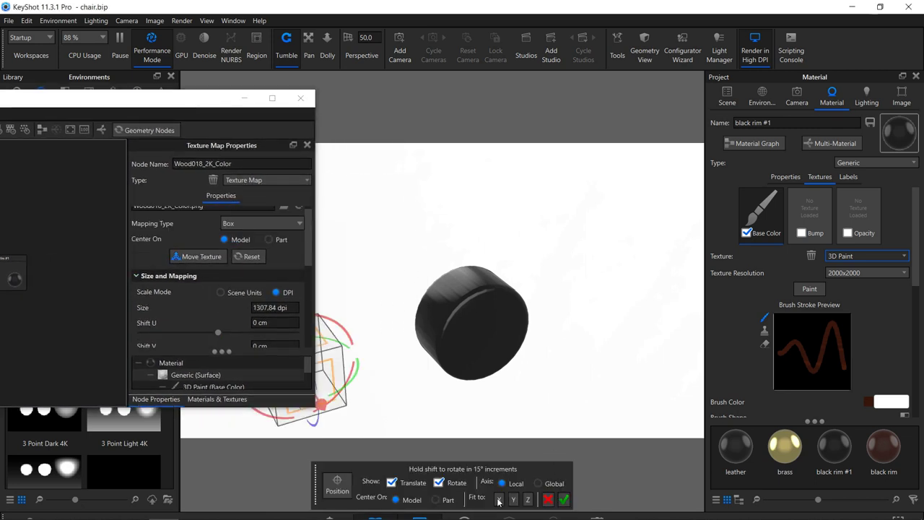
click(564, 499)
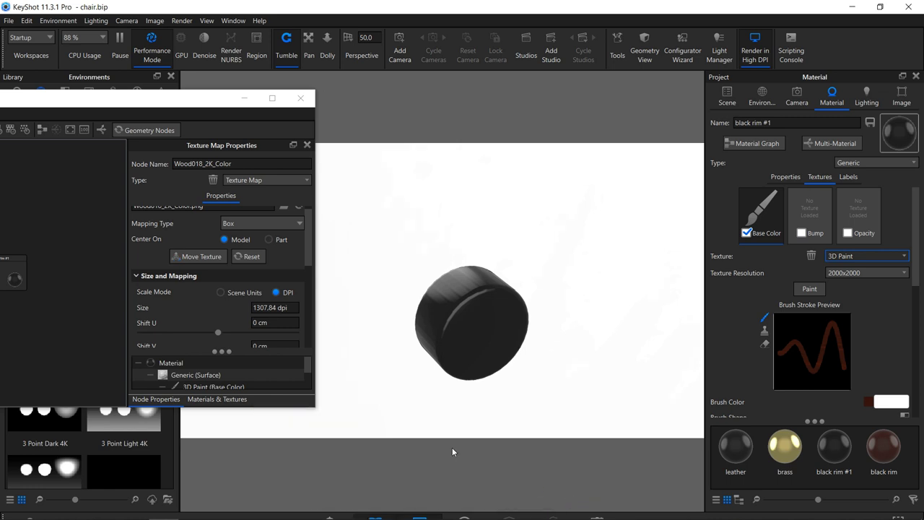
- Set the wood texture map's size to 300 dpi and close the material graph
click(277, 308)
text(300)
key(Return)
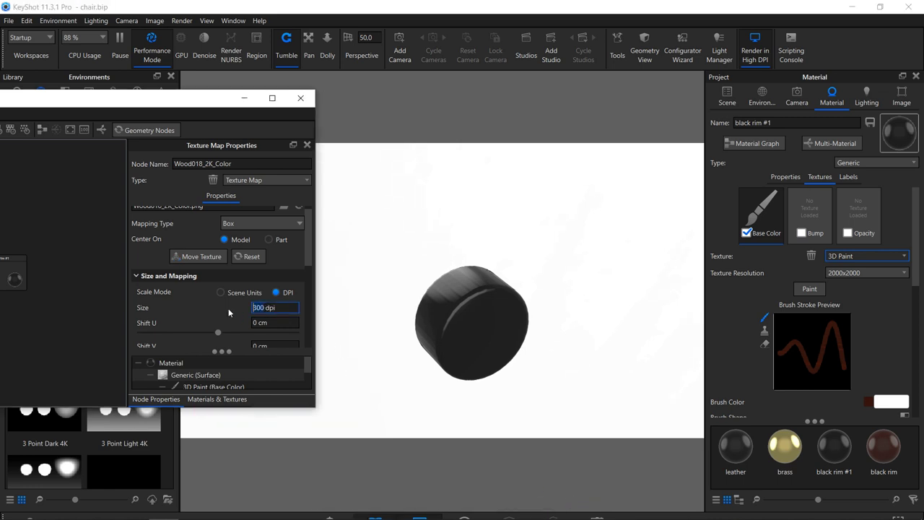
click(301, 99)
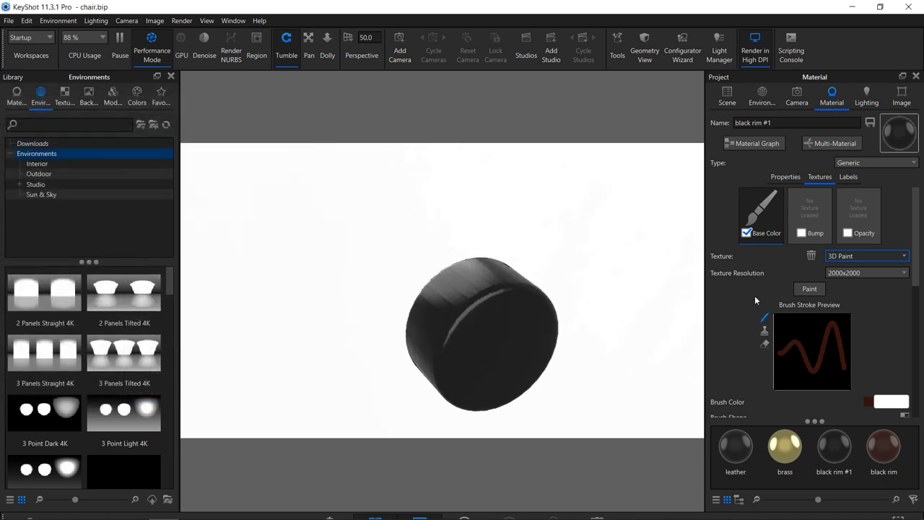
- Start painting with a first stroke along the upper edge of the handle's face and set the brush size to 1 cm
click(809, 289)
mouse_move(490, 307)
mouse_down()
mouse_move(436, 345)
mouse_move(503, 287)
mouse_up()
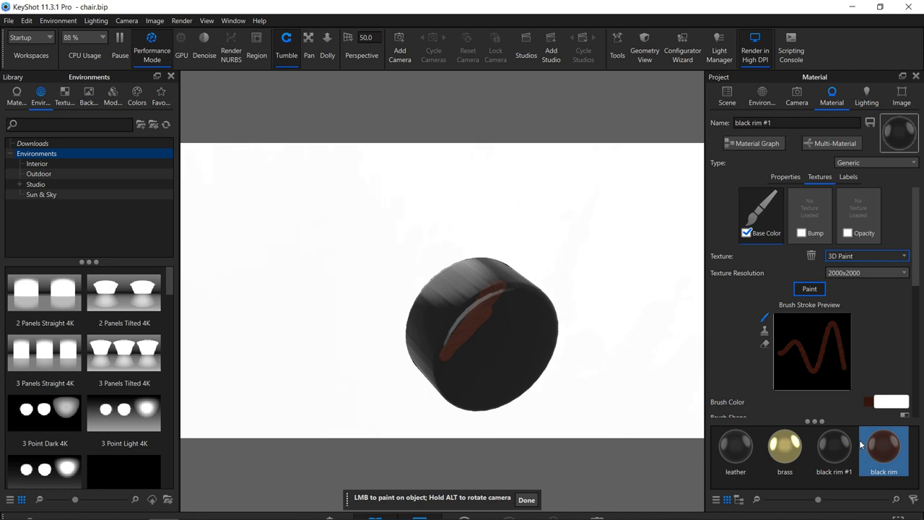
scroll(853, 349, down, 3)
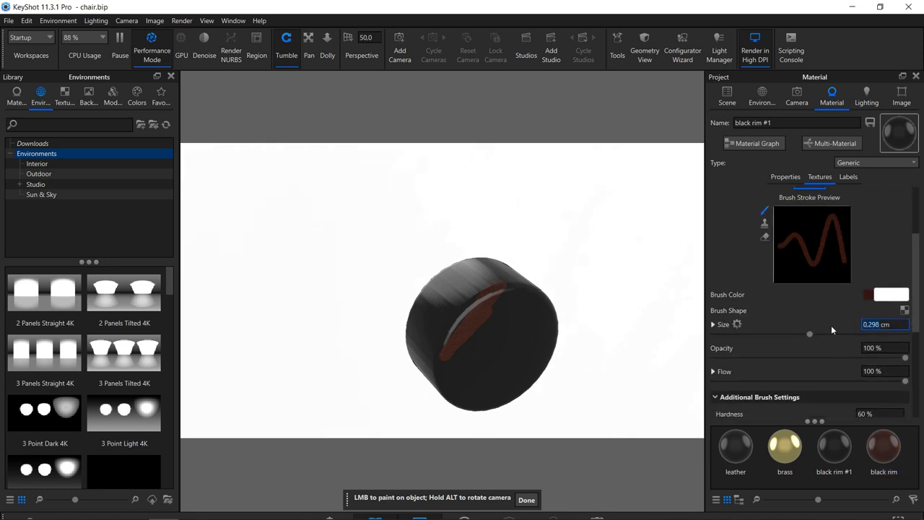
text(1)
key(Return)
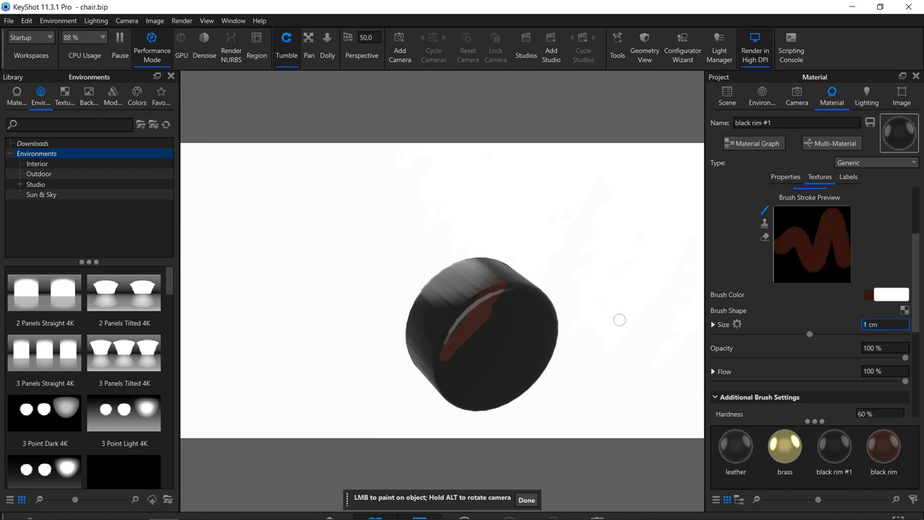
- Paint the wood texture over the whole side and faces of handle_l from all around and end the painting
mouse_move(515, 310)
alt+mouse_down()
mouse_move(537, 288)
mouse_move(490, 316)
mouse_move(509, 287)
mouse_move(478, 313)
mouse_move(469, 302)
mouse_move(494, 283)
mouse_move(470, 334)
mouse_move(548, 340)
mouse_move(477, 304)
mouse_move(451, 262)
mouse_move(445, 328)
mouse_move(473, 232)
mouse_move(485, 223)
mouse_move(402, 359)
mouse_move(411, 382)
mouse_move(457, 396)
mouse_move(444, 418)
mouse_move(548, 360)
mouse_move(413, 329)
mouse_move(520, 296)
mouse_move(544, 334)
mouse_move(541, 382)
mouse_move(523, 402)
mouse_move(451, 399)
mouse_move(524, 377)
mouse_move(499, 360)
mouse_move(520, 327)
mouse_move(482, 332)
alt+mouse_up()
alt+drag(397, 381, 604, 329)
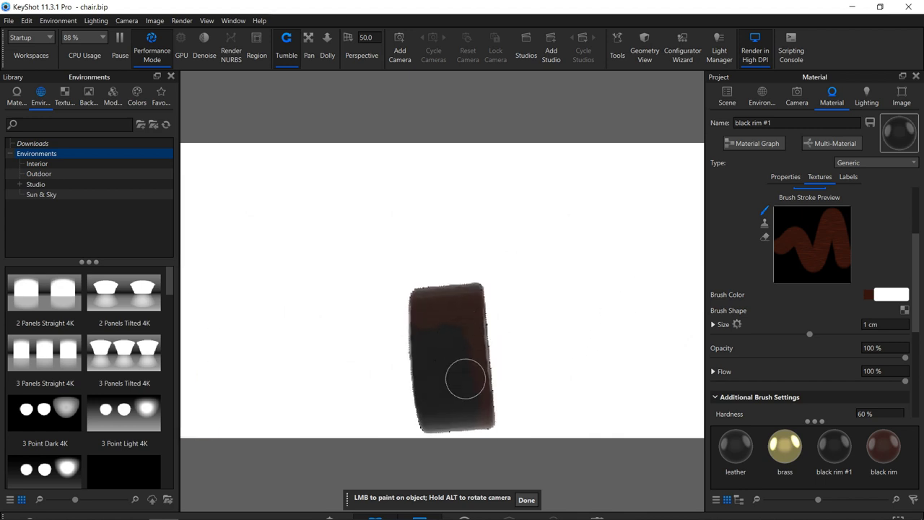
mouse_move(547, 349)
alt+mouse_down()
mouse_move(268, 355)
mouse_move(288, 356)
alt+mouse_up()
alt+drag(473, 324, 387, 369)
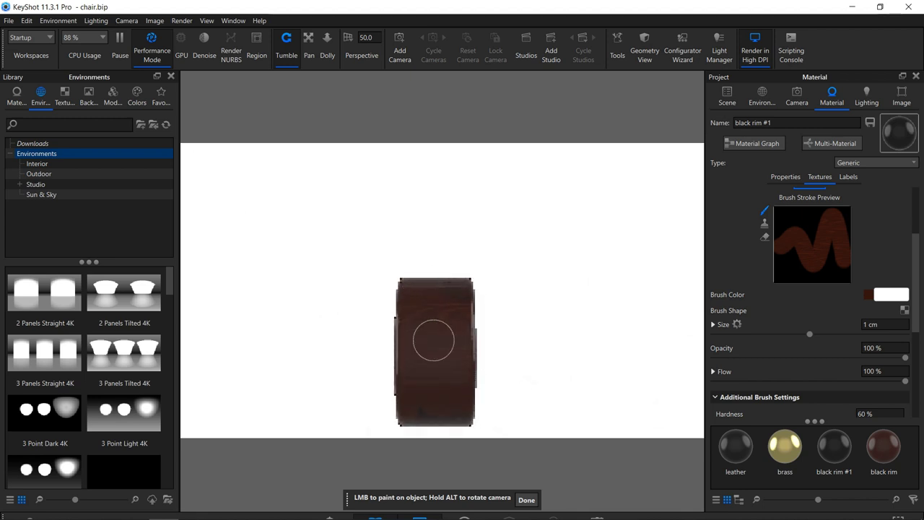
mouse_move(448, 285)
alt+mouse_down()
mouse_move(443, 378)
mouse_move(258, 373)
alt+mouse_up()
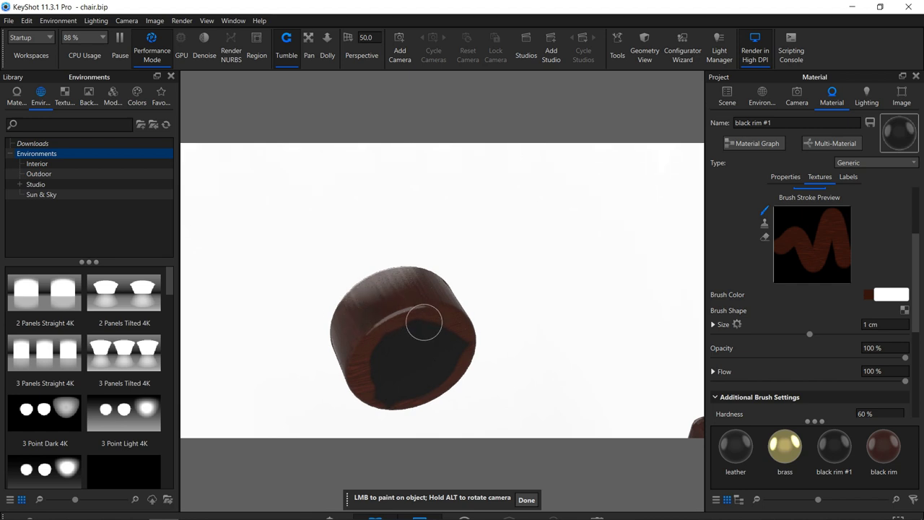
alt+drag(424, 323, 405, 269)
mouse_move(415, 304)
alt+mouse_down()
mouse_move(384, 335)
mouse_move(456, 336)
mouse_move(363, 367)
mouse_move(376, 402)
alt+mouse_up()
mouse_move(452, 387)
alt+mouse_down()
mouse_move(307, 363)
mouse_move(561, 371)
mouse_move(455, 367)
mouse_move(637, 359)
mouse_move(488, 406)
mouse_move(641, 351)
mouse_move(513, 347)
mouse_move(600, 396)
alt+mouse_up()
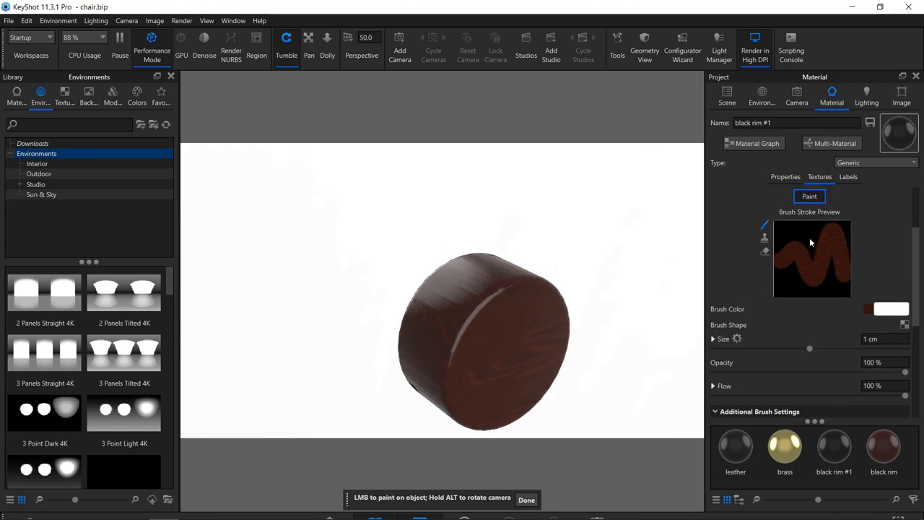
click(801, 200)
- Locate the unpainted handle_r, center the view on it and return to the texture settings of black rim #1
click(728, 94)
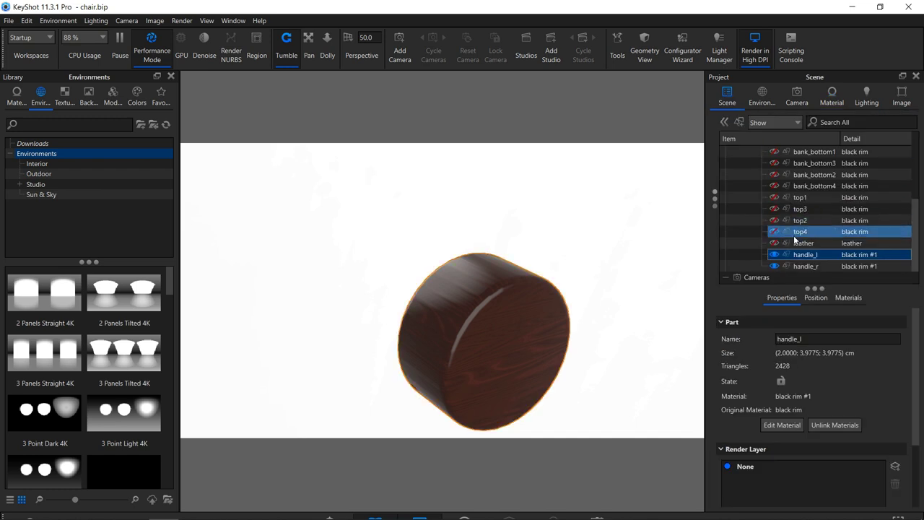
click(800, 262)
scroll(516, 285, down, 5)
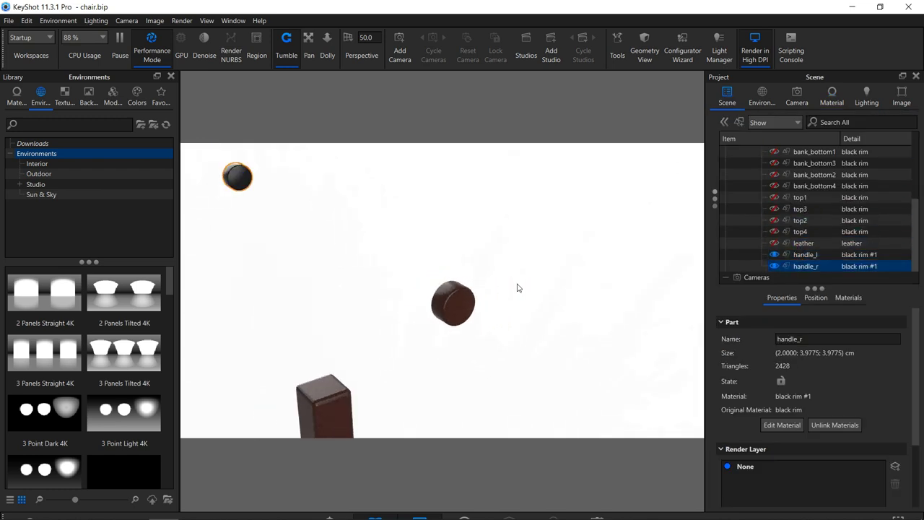
click(234, 184)
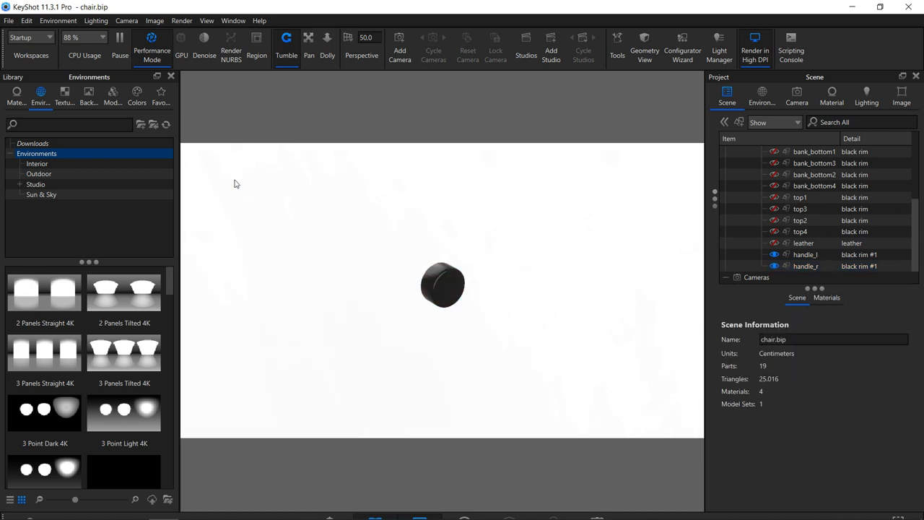
scroll(482, 323, up, 5)
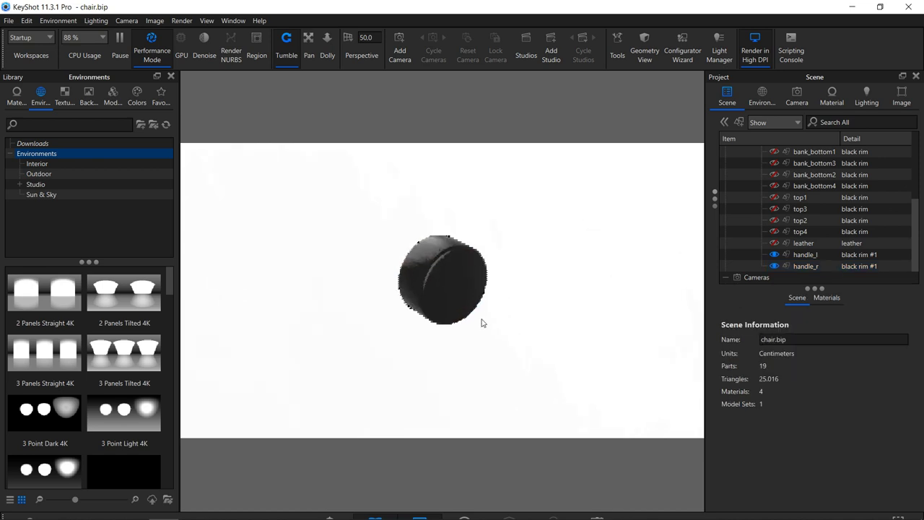
click(477, 254)
click(831, 94)
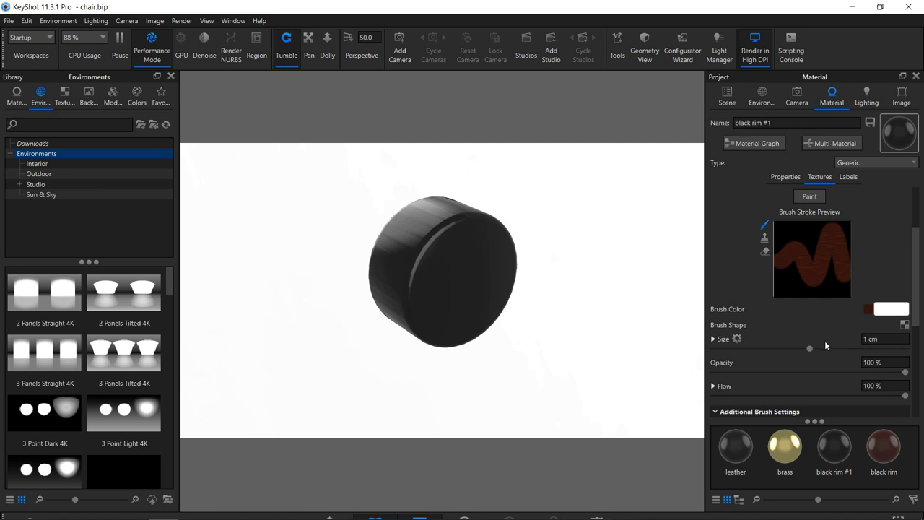
- Paint the wood texture over the faces and the side of handle_r with the 1 cm brush and finish painting
click(809, 196)
mouse_move(425, 317)
mouse_down()
mouse_move(436, 258)
mouse_move(459, 236)
mouse_move(445, 251)
mouse_move(474, 239)
mouse_move(443, 314)
mouse_move(476, 312)
mouse_move(490, 240)
mouse_move(485, 295)
mouse_move(462, 333)
mouse_move(420, 322)
mouse_move(495, 310)
mouse_move(553, 324)
mouse_up()
mouse_move(436, 272)
mouse_down()
mouse_move(426, 241)
mouse_move(373, 178)
mouse_move(397, 318)
mouse_move(433, 238)
mouse_up()
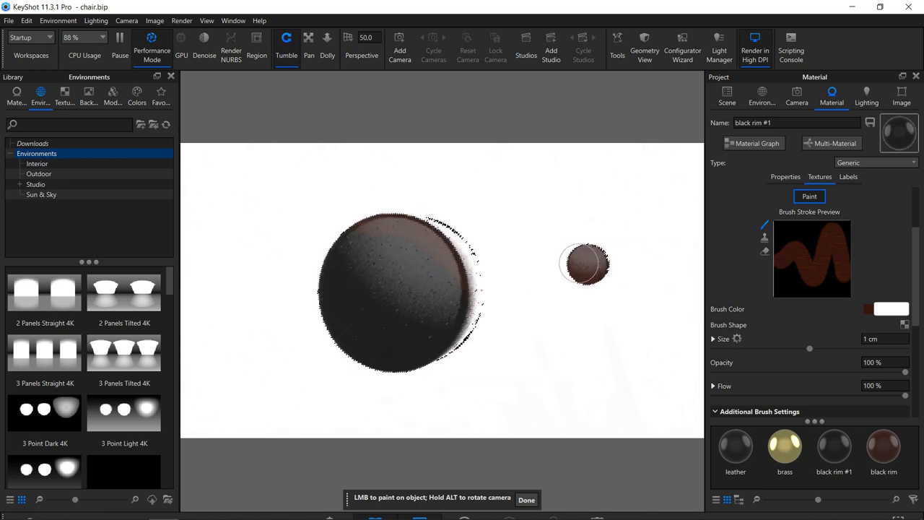
mouse_move(371, 237)
mouse_down()
mouse_move(330, 310)
mouse_move(381, 268)
mouse_move(345, 237)
mouse_move(392, 307)
mouse_move(373, 305)
mouse_move(579, 330)
mouse_move(491, 265)
mouse_up()
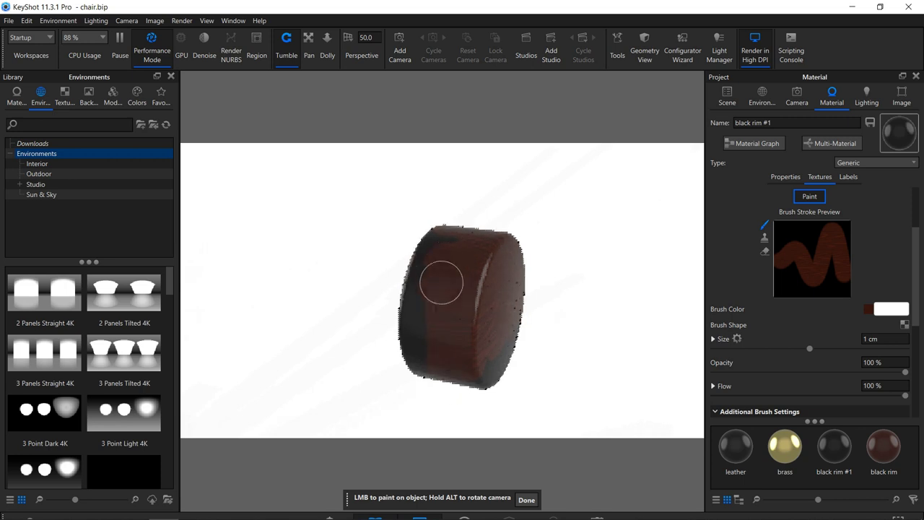
mouse_move(440, 361)
alt+mouse_down()
mouse_move(627, 316)
mouse_move(596, 262)
mouse_move(515, 231)
mouse_move(489, 253)
mouse_move(495, 282)
mouse_move(527, 319)
mouse_move(563, 298)
mouse_move(326, 270)
mouse_move(252, 315)
alt+mouse_up()
mouse_move(467, 270)
alt+mouse_down()
mouse_move(423, 299)
mouse_move(457, 310)
mouse_move(542, 301)
mouse_move(361, 323)
mouse_move(391, 284)
mouse_move(437, 258)
mouse_move(383, 324)
mouse_move(472, 288)
mouse_move(515, 329)
mouse_move(560, 344)
alt+mouse_up()
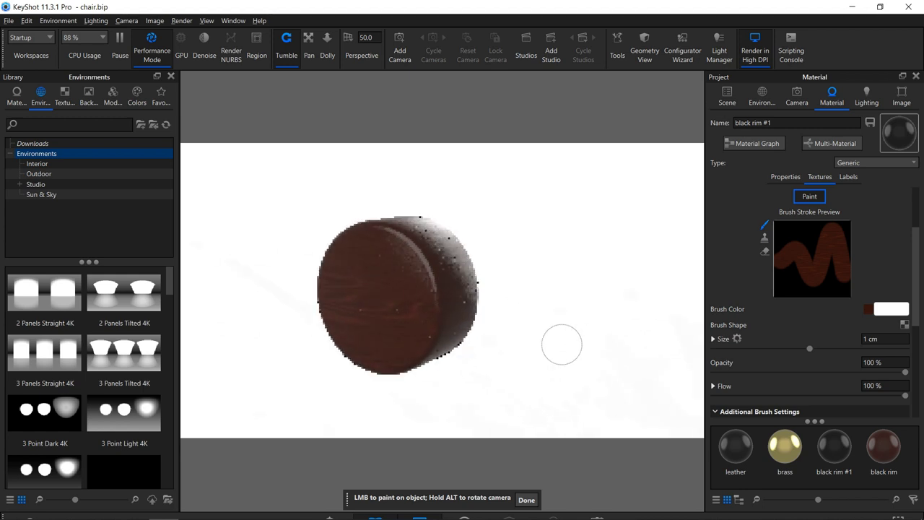
click(528, 500)
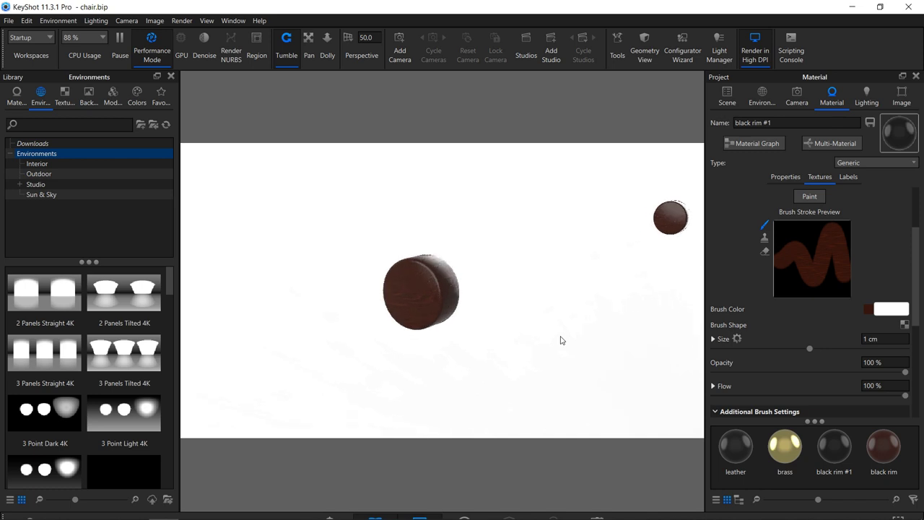
- Inspect the painted wood grain on both handles and compare them from farther away
click(309, 48)
drag(602, 205, 362, 252)
click(287, 45)
drag(334, 182, 389, 263)
scroll(387, 262, down, 10)
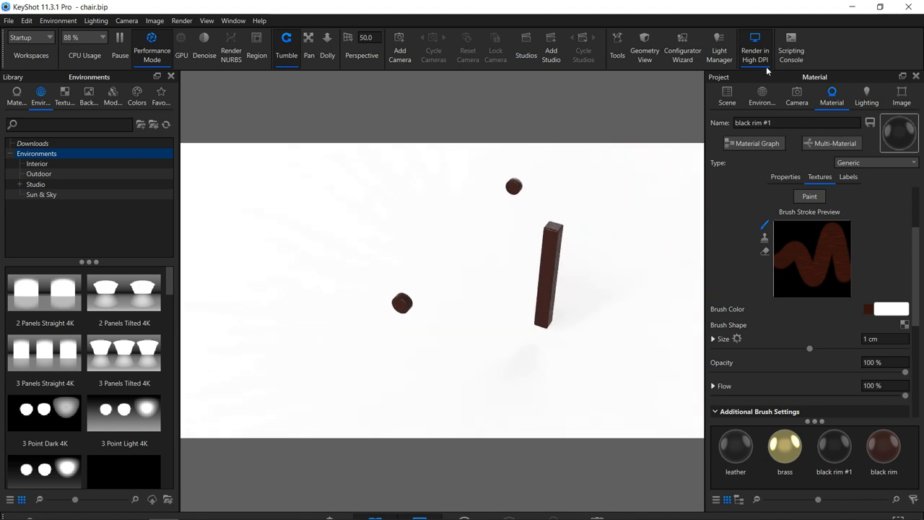
- Hide the parts handle_l and handle_r and show both again
click(727, 94)
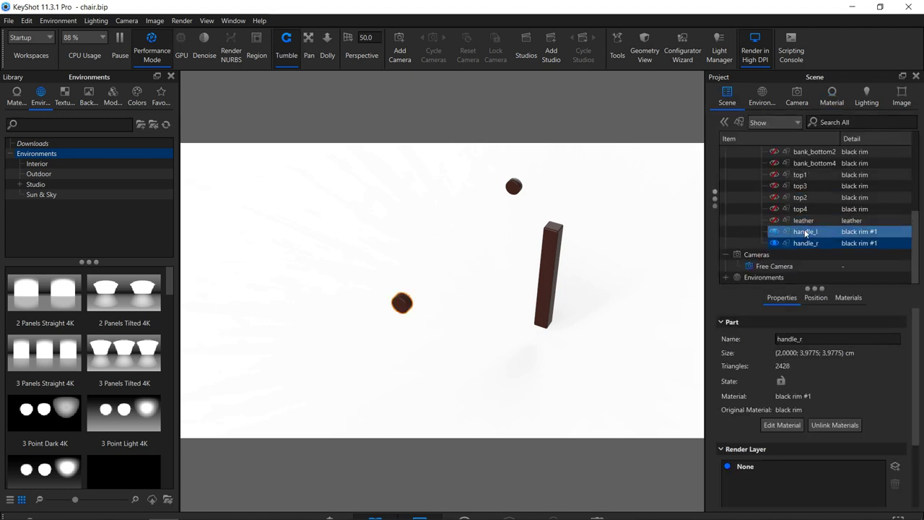
click(774, 242)
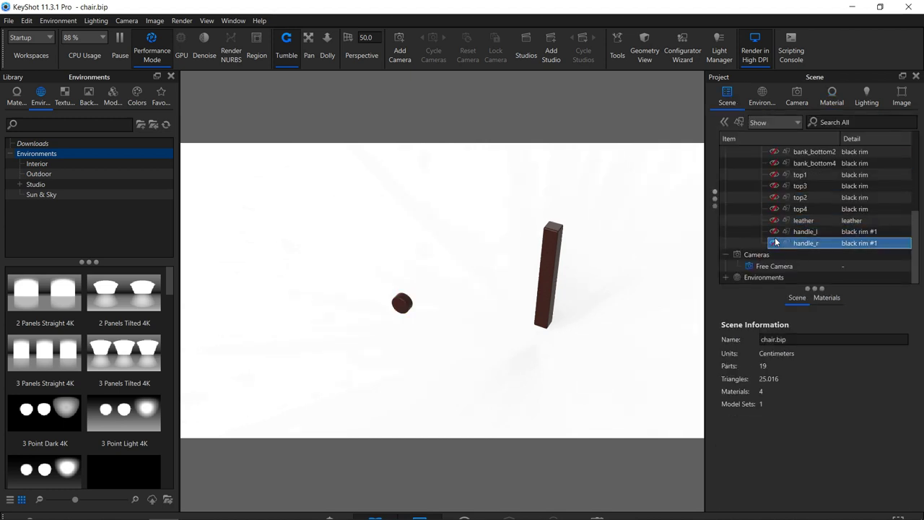
click(774, 243)
click(775, 231)
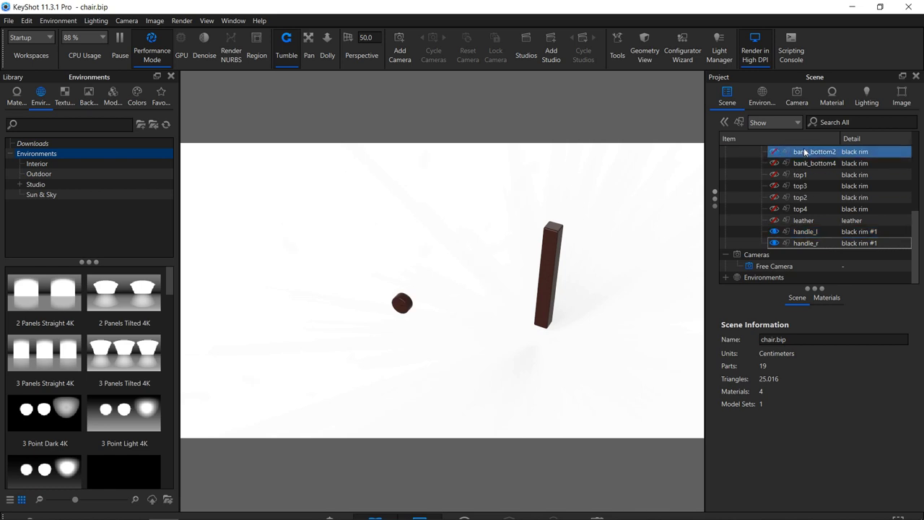
- Rename the handles' material black rim #1 to Wood 1 and check its assignment to handle_l and handle_r
click(819, 110)
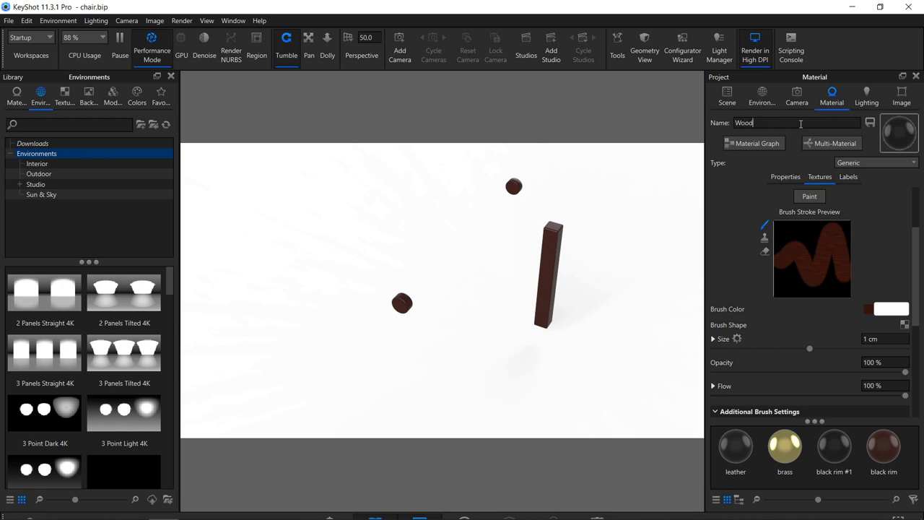
click(726, 98)
click(787, 232)
scroll(787, 232, up, 1)
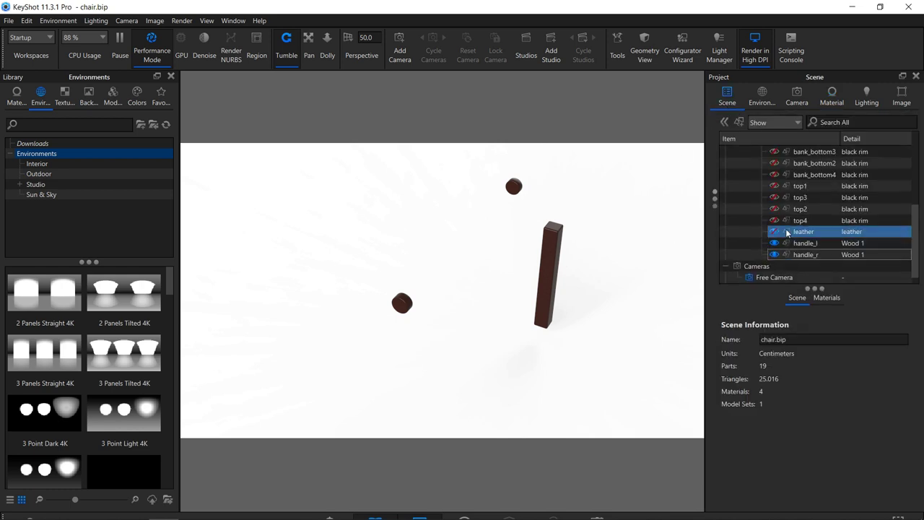
click(613, 255)
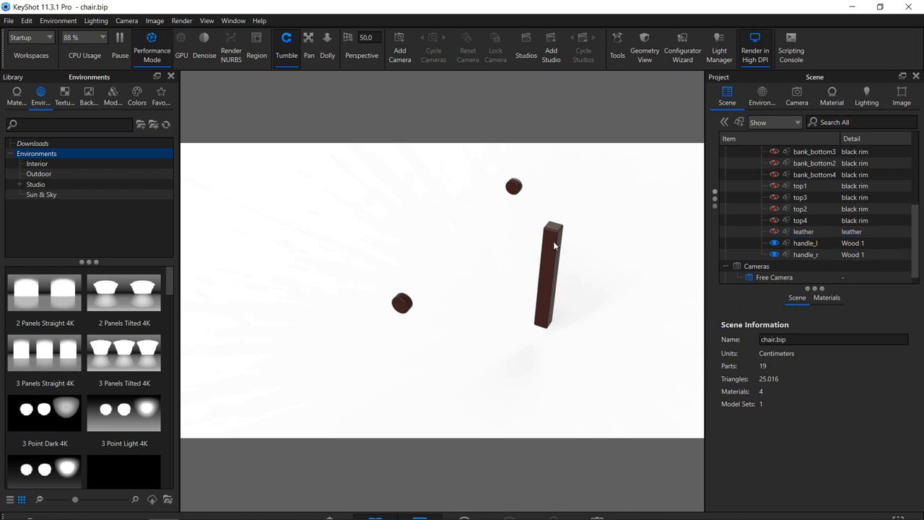
- Examine the wood texture on leg4 up close, at its upper end, edges and side faces
click(553, 241)
scroll(552, 241, up, 3)
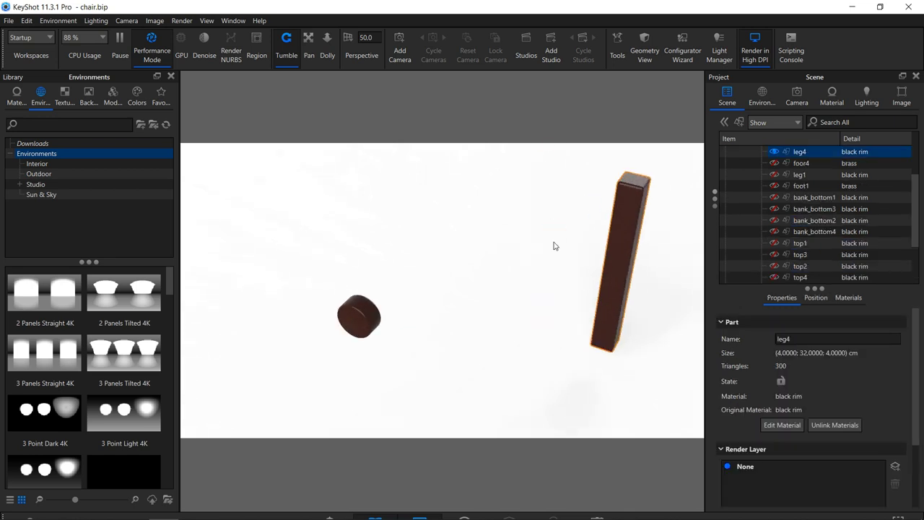
click(315, 46)
drag(520, 231, 72, 285)
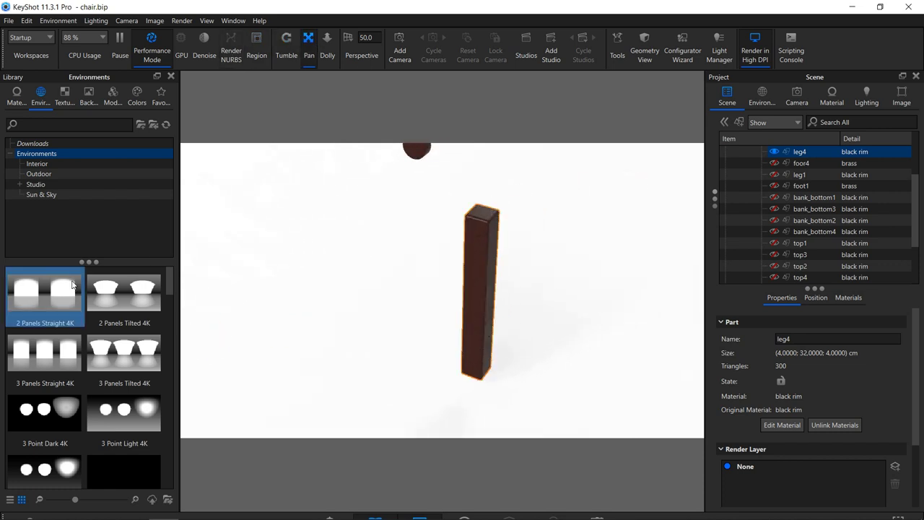
drag(377, 284, 303, 351)
scroll(425, 330, up, 5)
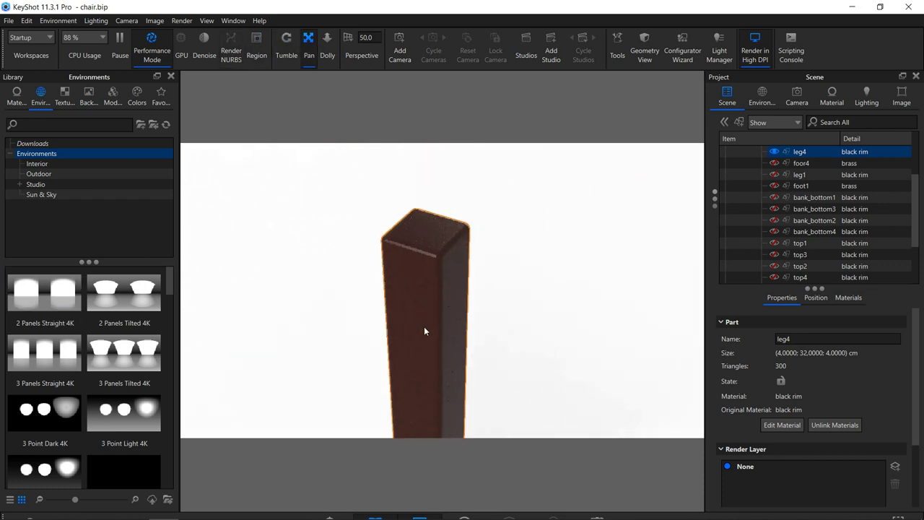
scroll(437, 215, up, 2)
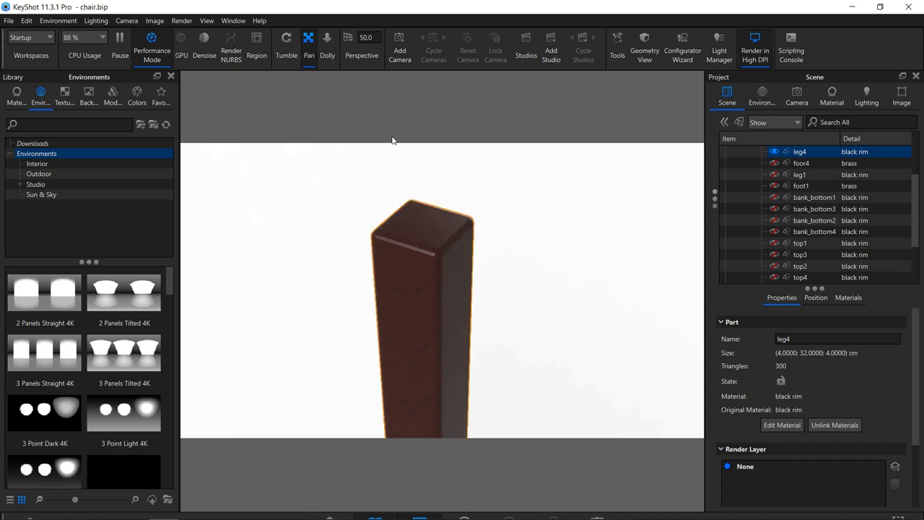
click(454, 255)
scroll(472, 260, up, 5)
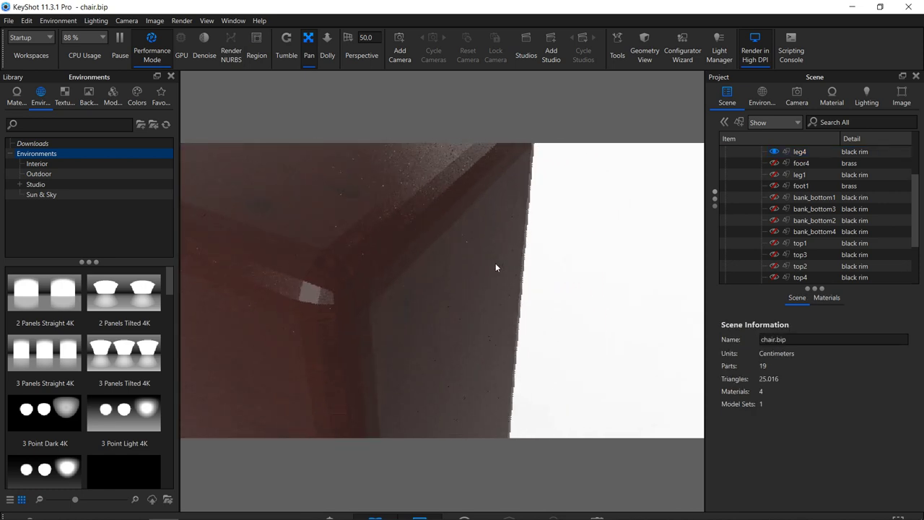
scroll(495, 265, down, 6)
scroll(495, 264, up, 2)
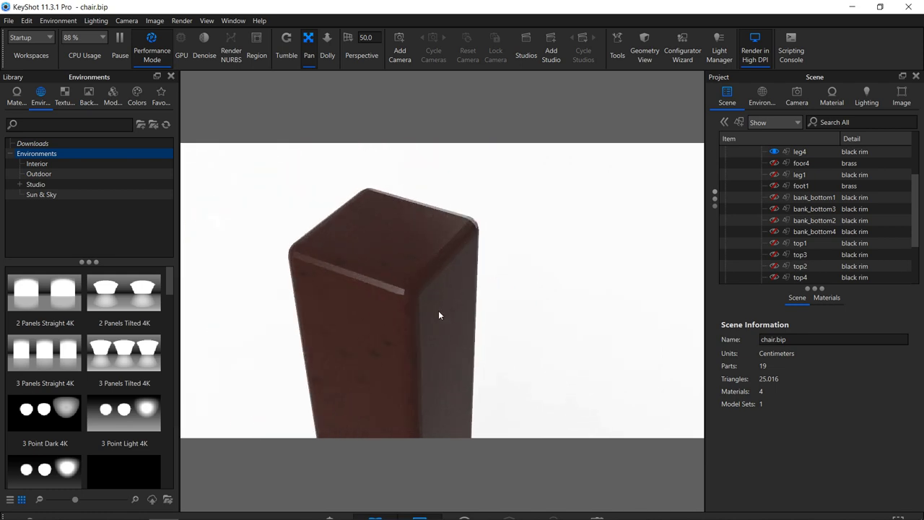
- Open the texture settings of the black rim material applied to leg4
click(832, 94)
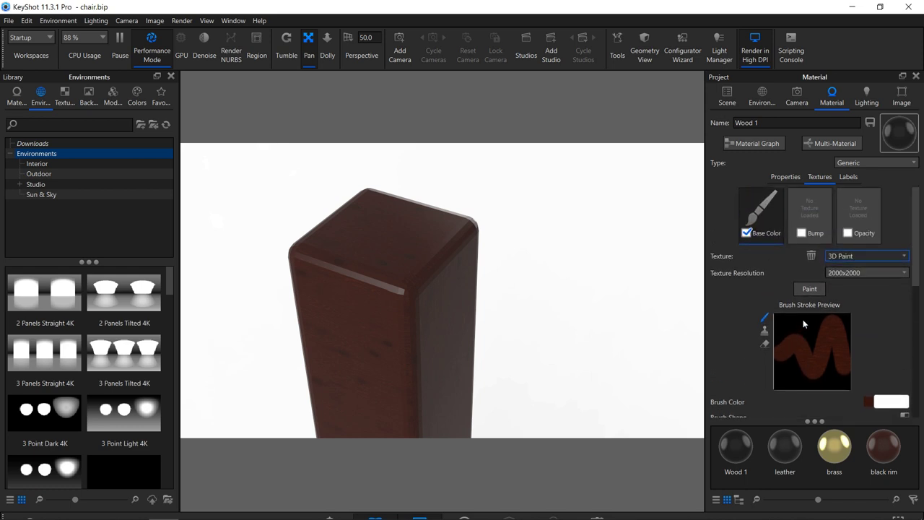
click(445, 269)
click(822, 178)
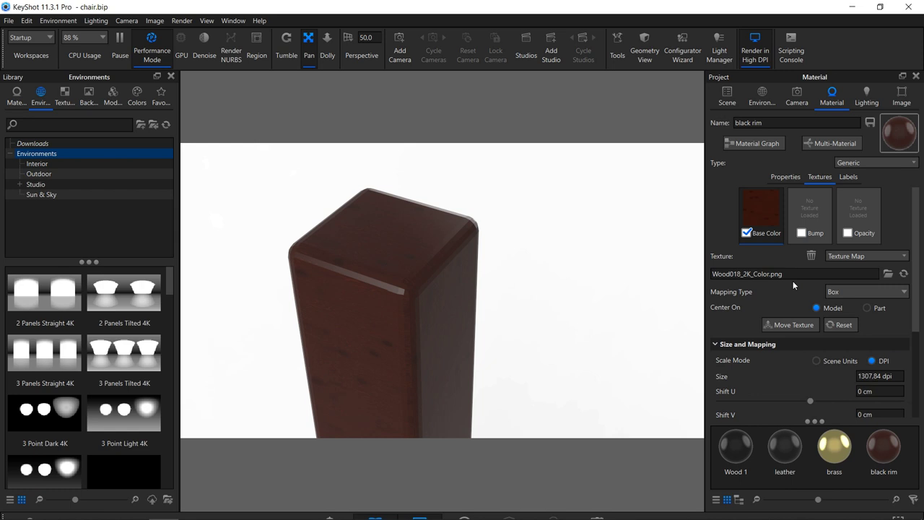
- Set black rim's wood texture size to 100 dpi and check the grain from another angle
double_click(880, 375)
text(100)
drag(429, 322, 518, 283)
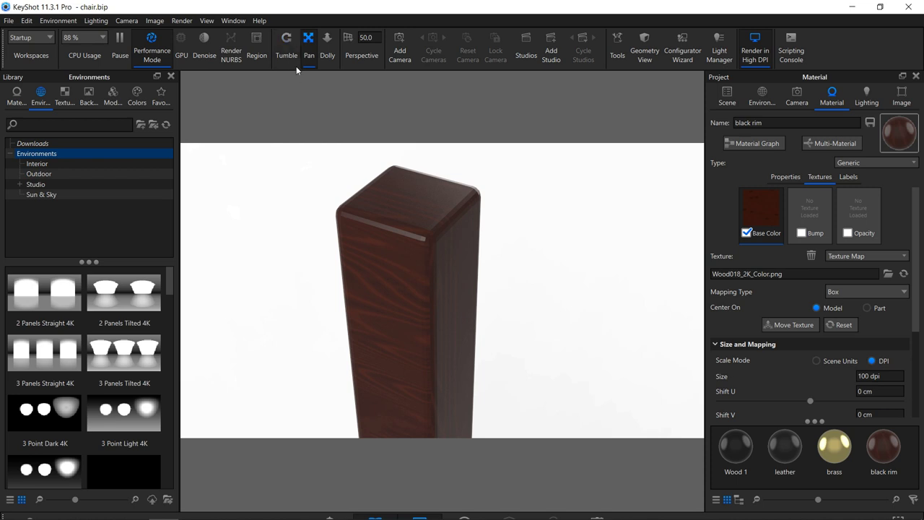
click(286, 45)
drag(442, 195, 482, 277)
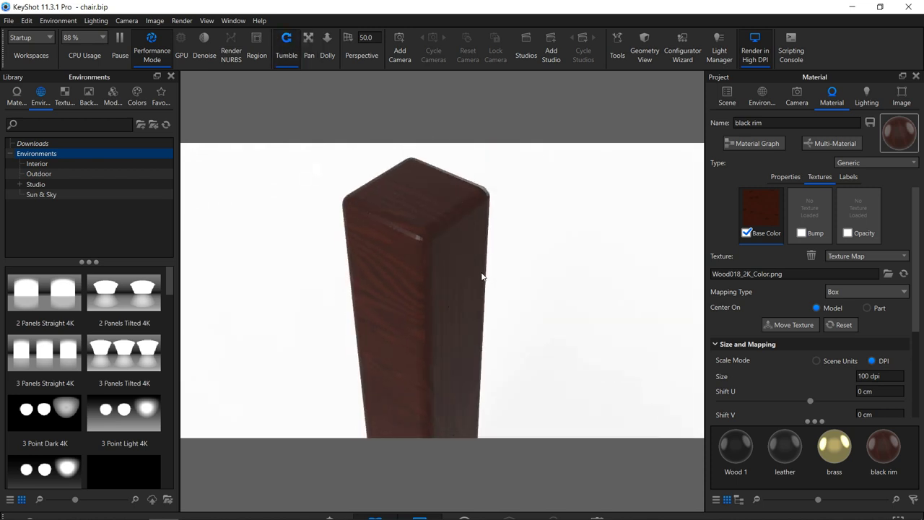
- Set black rim's wood texture size to 200 dpi and its UV angle to 90°, checking the leg
click(860, 376)
drag(398, 336, 358, 345)
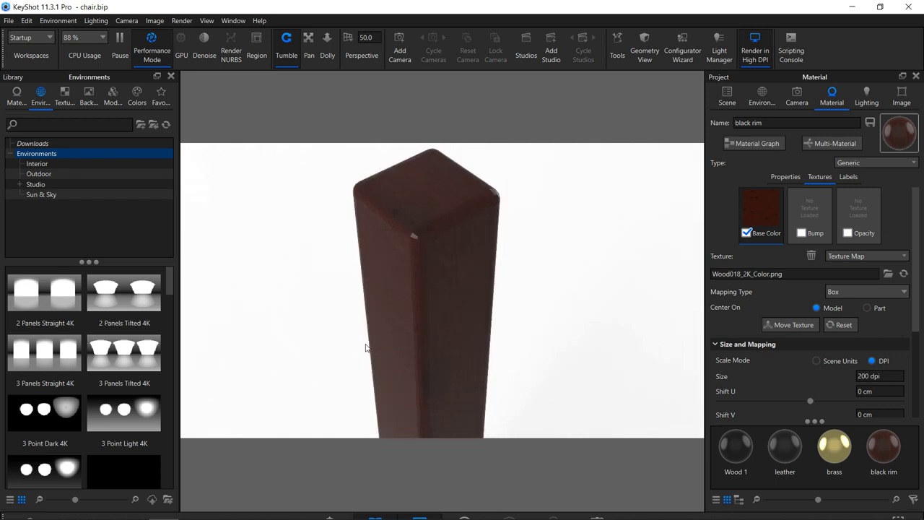
scroll(781, 381, down, 4)
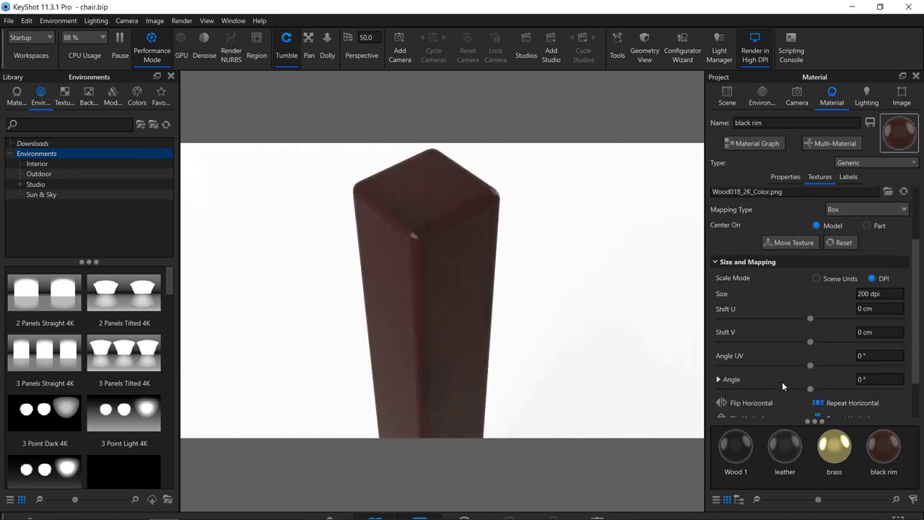
click(858, 345)
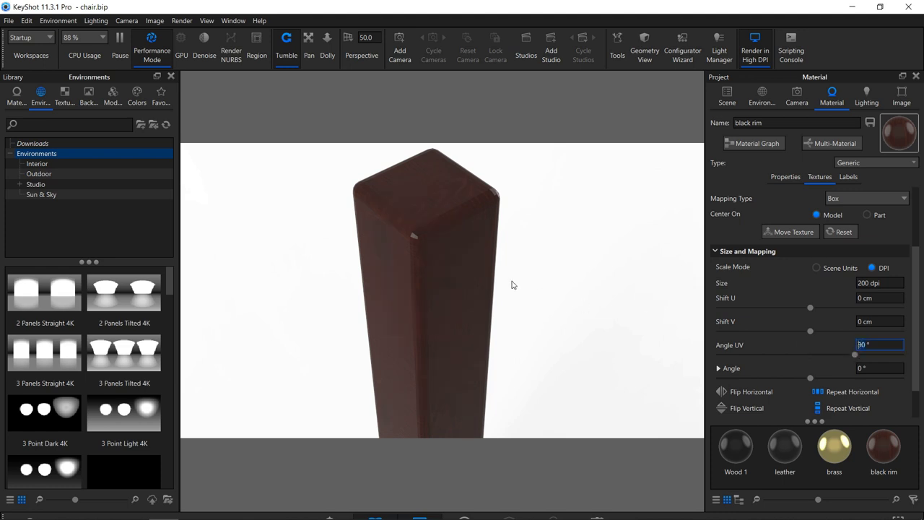
drag(470, 316, 505, 294)
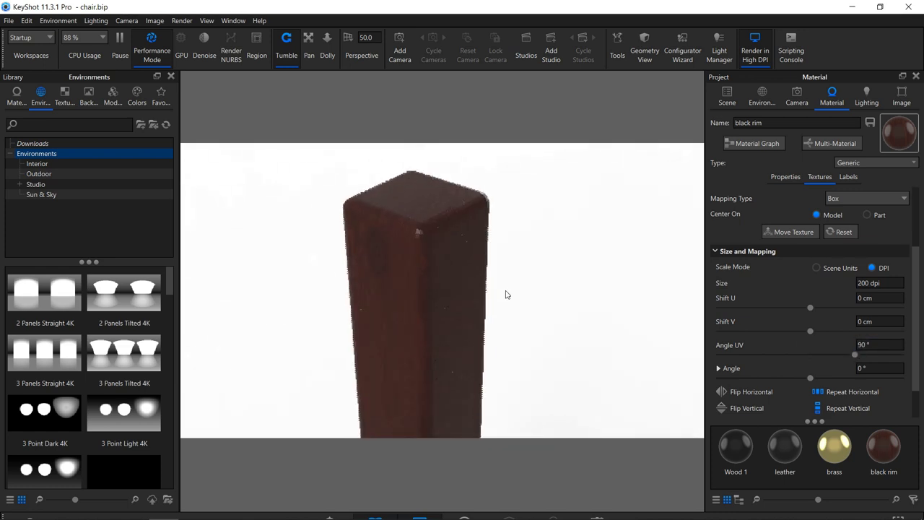
- Reposition the wood texture on leg4 with Move Texture, shifting it about 6.75 cm in U and 50.84 cm in V, and accept
click(787, 232)
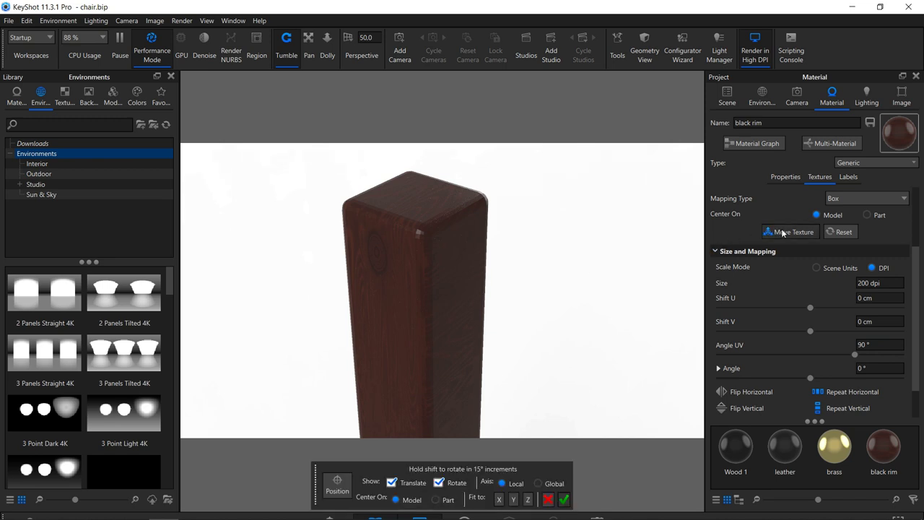
click(338, 482)
drag(427, 332, 435, 248)
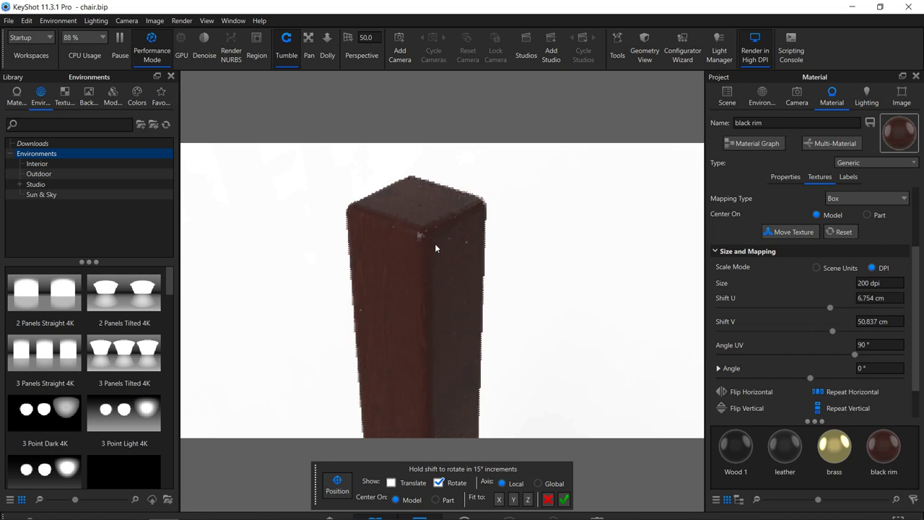
click(563, 498)
- Remove the wood image from black rim's base color and assign a 3D Paint texture instead
scroll(498, 316, down, 2)
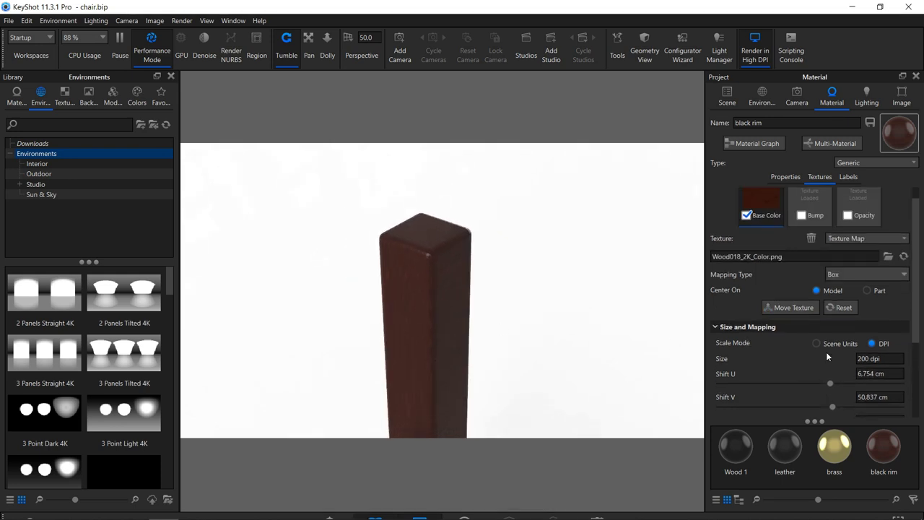
scroll(826, 352, down, 2)
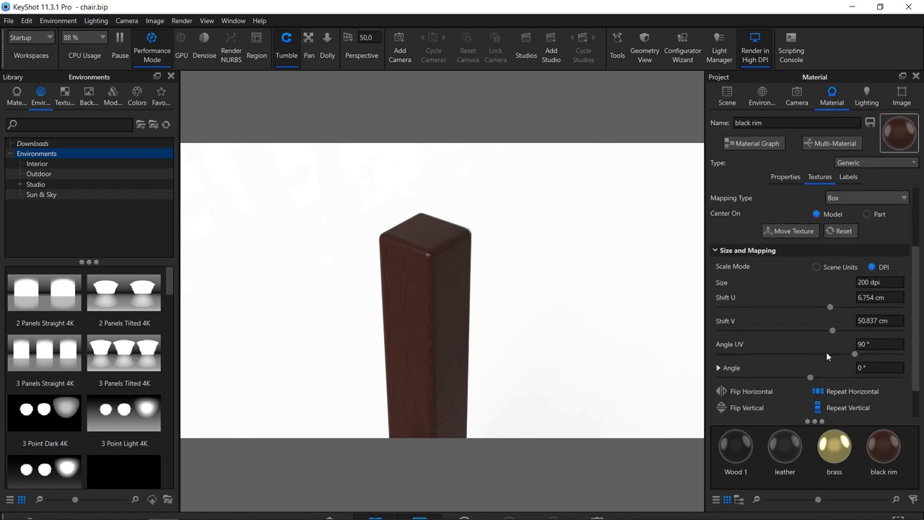
scroll(825, 351, up, 2)
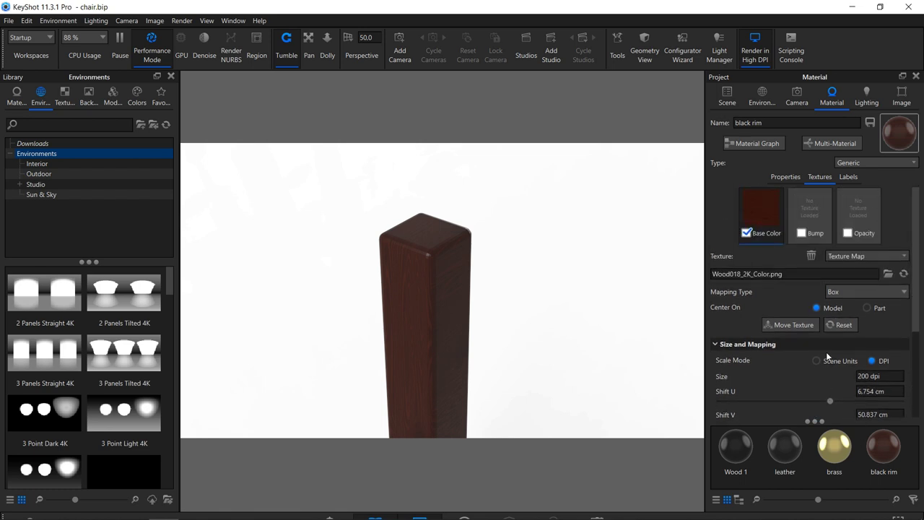
click(811, 255)
click(872, 256)
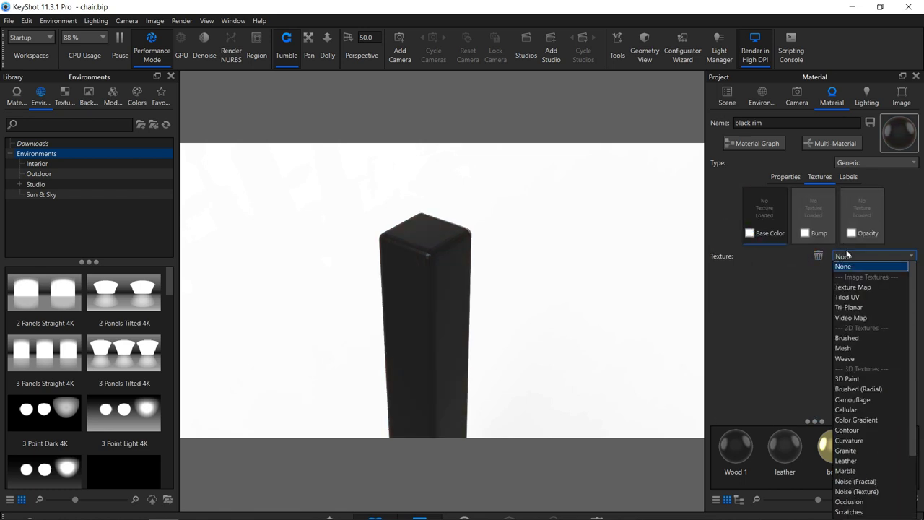
click(847, 377)
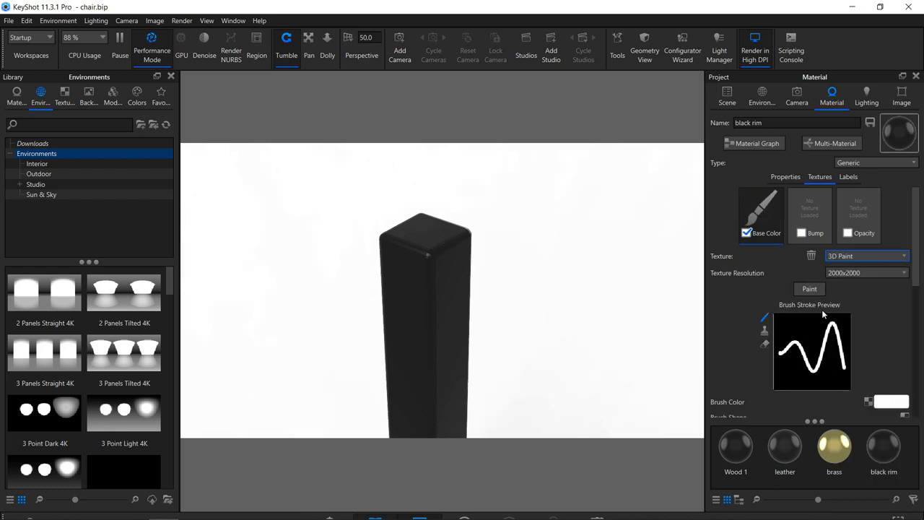
- Add a Texture Map node in black rim's material graph and connect it to the 3D Paint node's Color input
click(743, 143)
drag(129, 117, 630, 112)
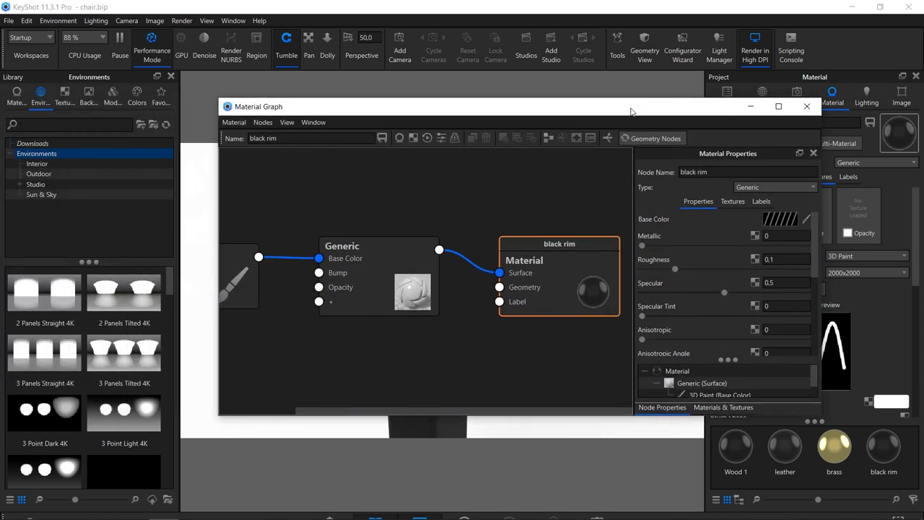
scroll(508, 278, down, 4)
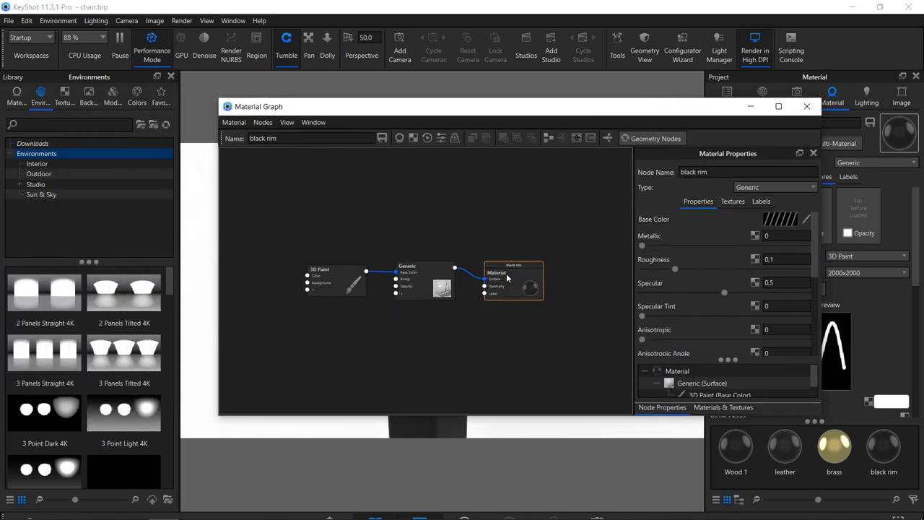
right_click(289, 243)
mouse_move(332, 269)
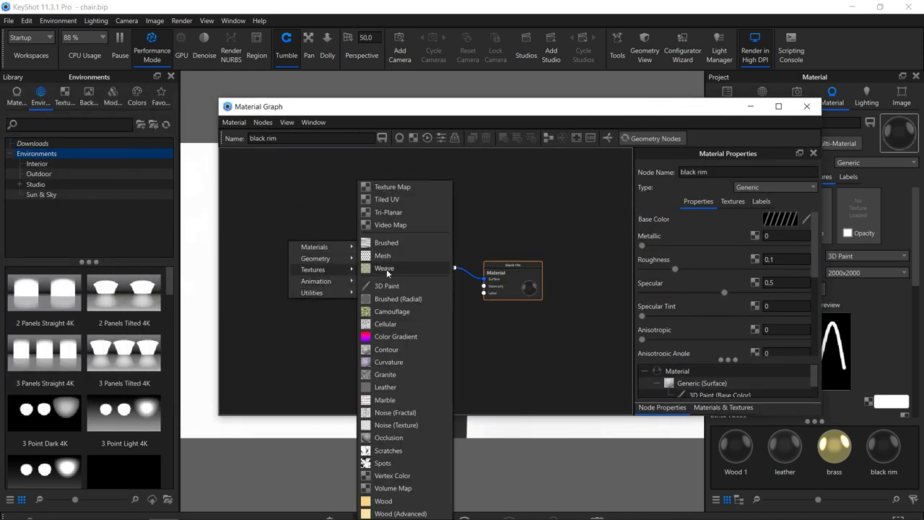
click(404, 187)
mouse_move(326, 252)
mouse_down()
mouse_move(263, 298)
mouse_move(325, 281)
mouse_up()
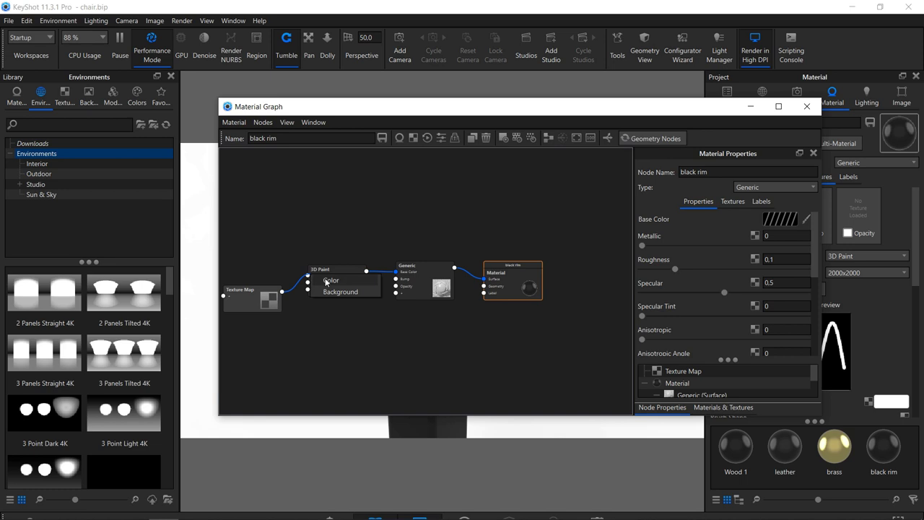
click(326, 282)
- Load Wood018_2K_Color.png into the new Texture Map node
click(251, 305)
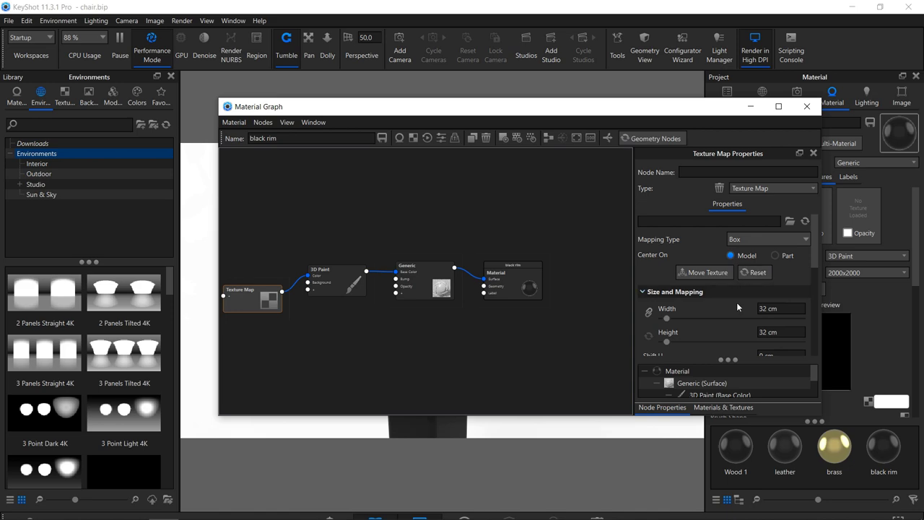
click(790, 222)
double_click(417, 233)
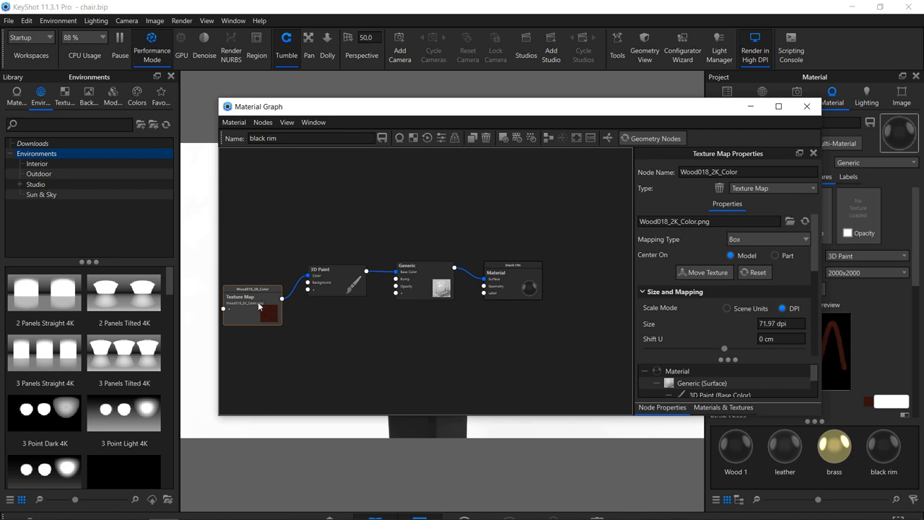
- Set the wood Texture Map's size to 150 dpi and its Angle UV to 90°, and close the material graph
scroll(678, 324, down, 2)
click(772, 249)
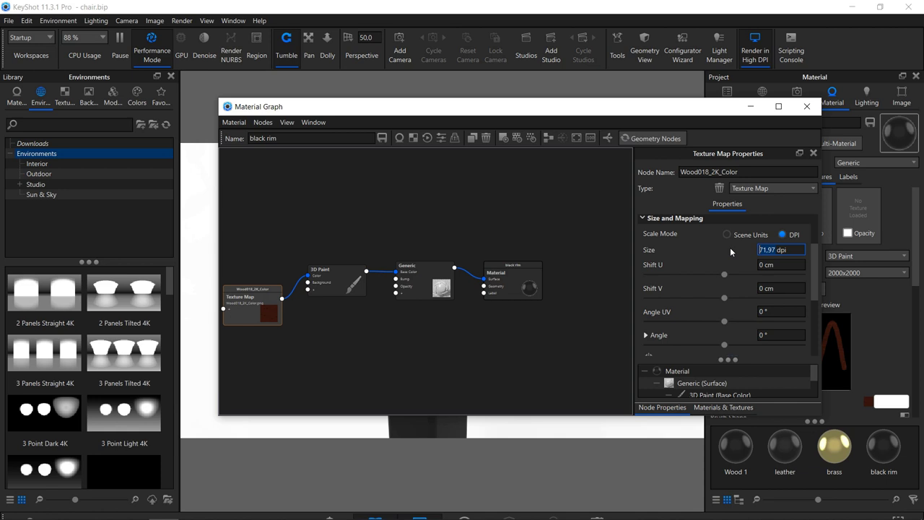
text(150)
scroll(688, 294, down, 2)
scroll(689, 294, up, 3)
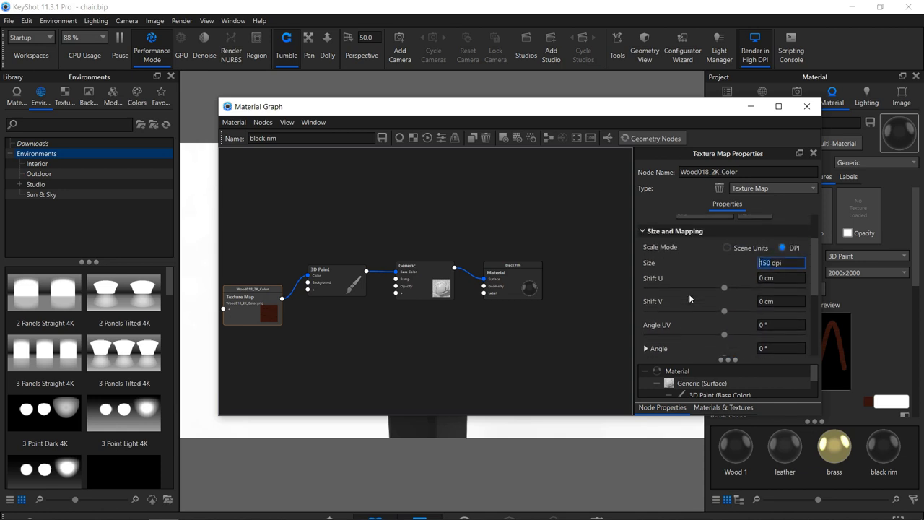
scroll(689, 294, up, 1)
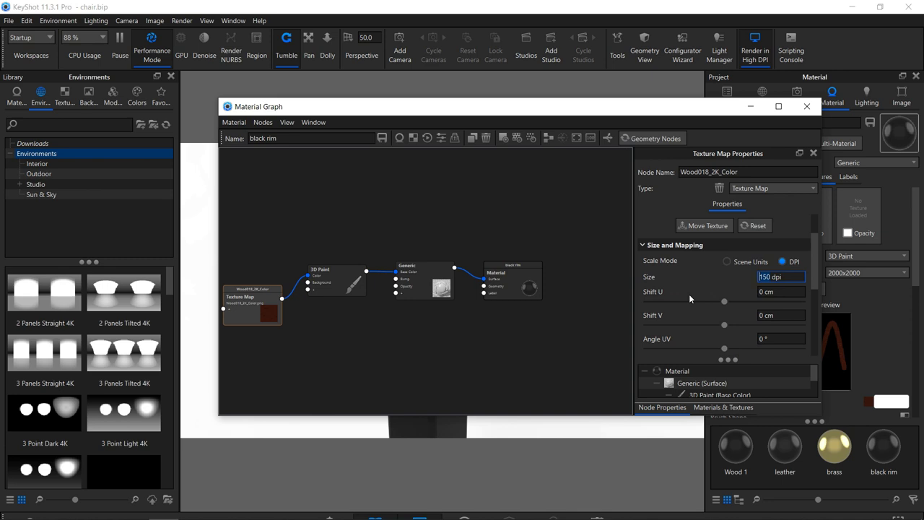
scroll(689, 294, down, 1)
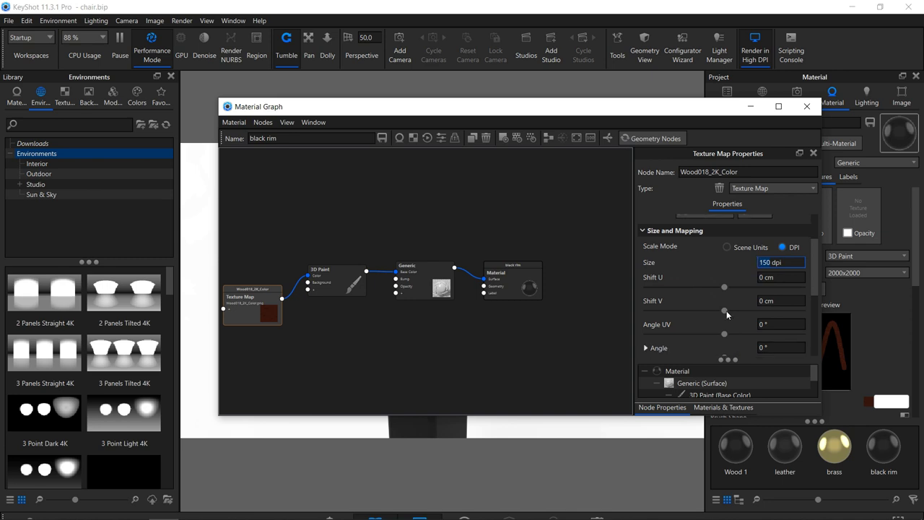
click(762, 324)
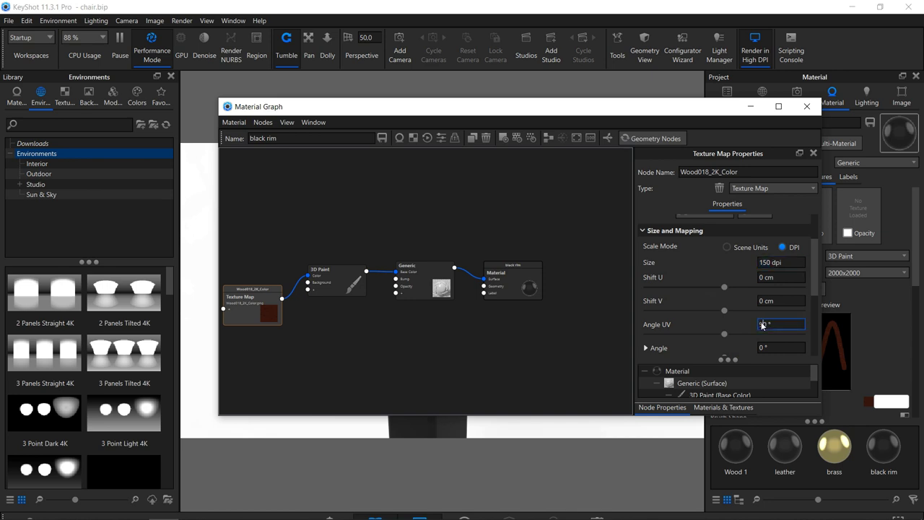
scroll(744, 303, up, 4)
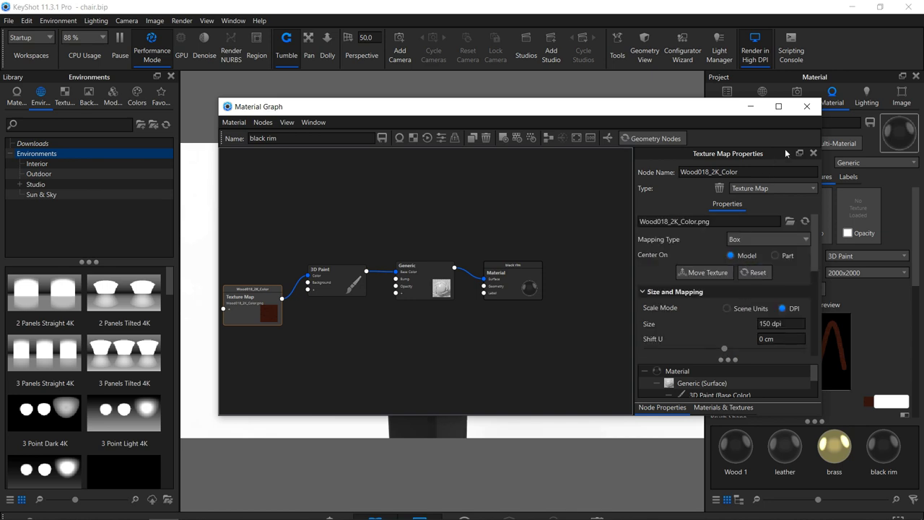
click(806, 106)
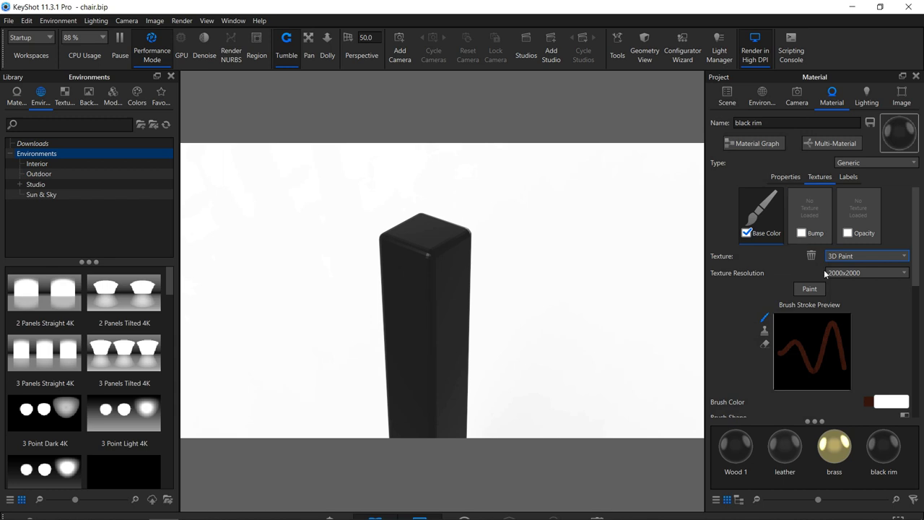
- Paint first wood strokes over the front of the leg's upper end and set the 3D Paint brush size to 3 cm
click(808, 288)
mouse_move(429, 249)
mouse_down()
mouse_move(419, 320)
mouse_move(418, 274)
mouse_move(402, 267)
mouse_move(407, 354)
mouse_up()
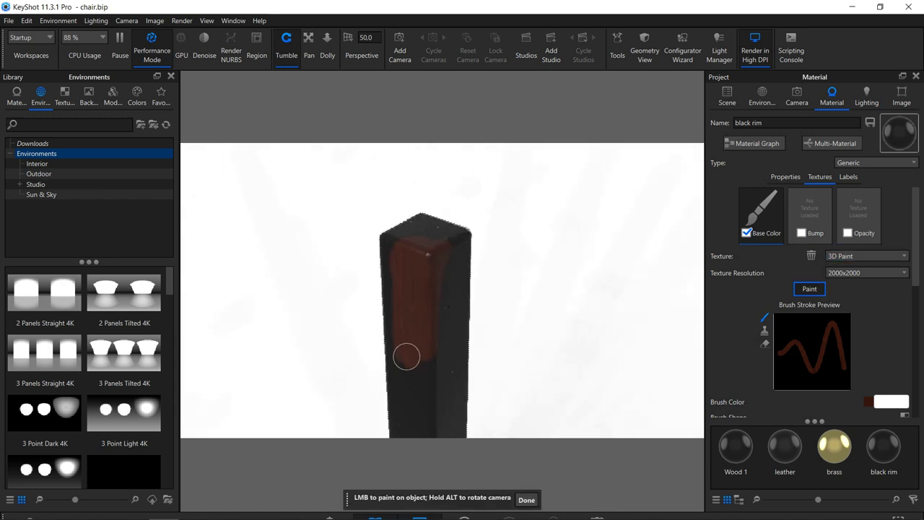
scroll(818, 329, down, 3)
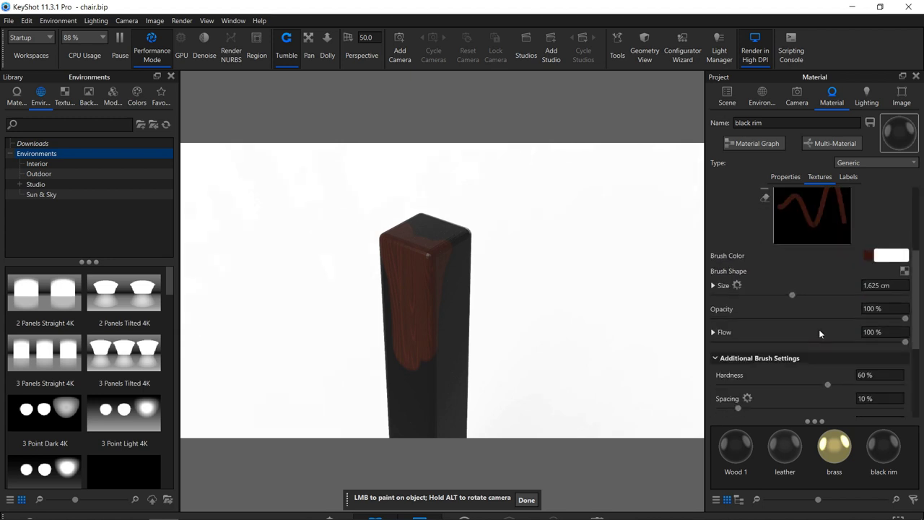
double_click(878, 286)
text(3)
key(Return)
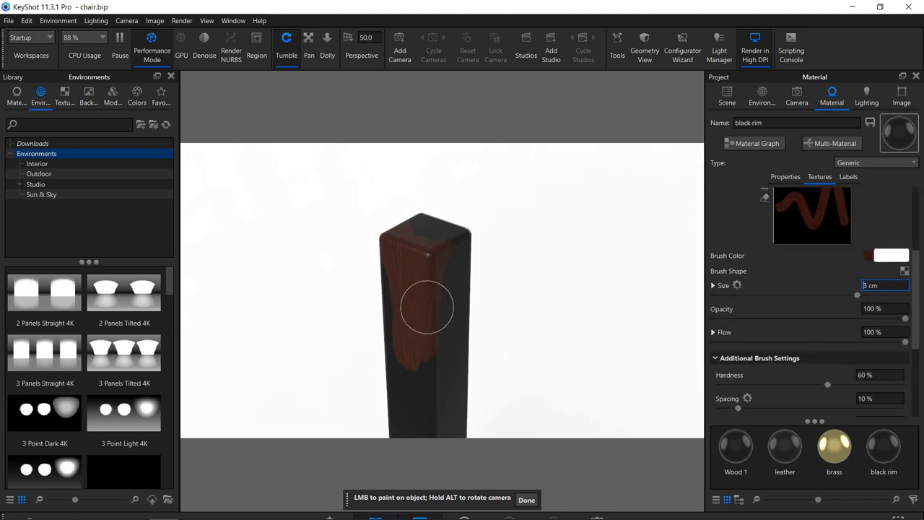
- Paint wood over the top face and all sides of the leg's upper part, and end the painting session
scroll(433, 299, up, 4)
mouse_move(446, 251)
mouse_down()
mouse_move(477, 302)
mouse_move(483, 265)
mouse_move(432, 178)
mouse_move(455, 172)
mouse_move(377, 313)
mouse_up()
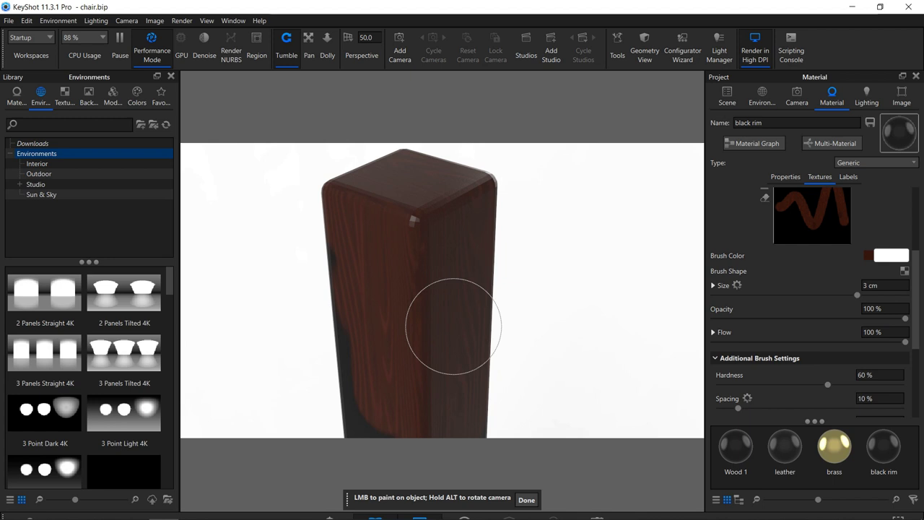
mouse_move(453, 326)
alt+mouse_down()
mouse_move(378, 319)
mouse_move(569, 306)
mouse_move(648, 314)
mouse_move(479, 325)
mouse_move(400, 303)
mouse_move(360, 359)
mouse_move(333, 328)
mouse_move(430, 338)
mouse_move(608, 329)
alt+mouse_up()
alt+drag(507, 274, 470, 412)
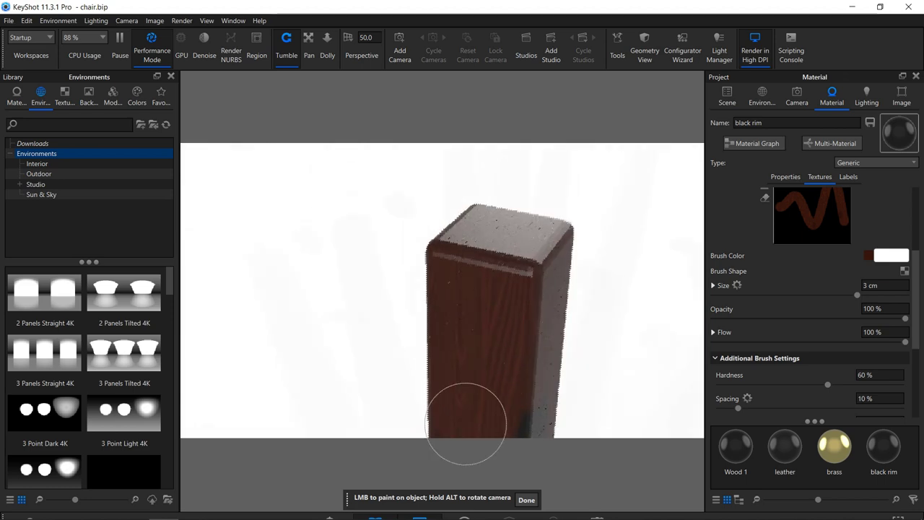
mouse_move(541, 258)
alt+mouse_down()
mouse_move(532, 267)
mouse_move(540, 328)
mouse_move(495, 384)
mouse_move(567, 247)
mouse_move(409, 268)
mouse_move(274, 309)
alt+mouse_up()
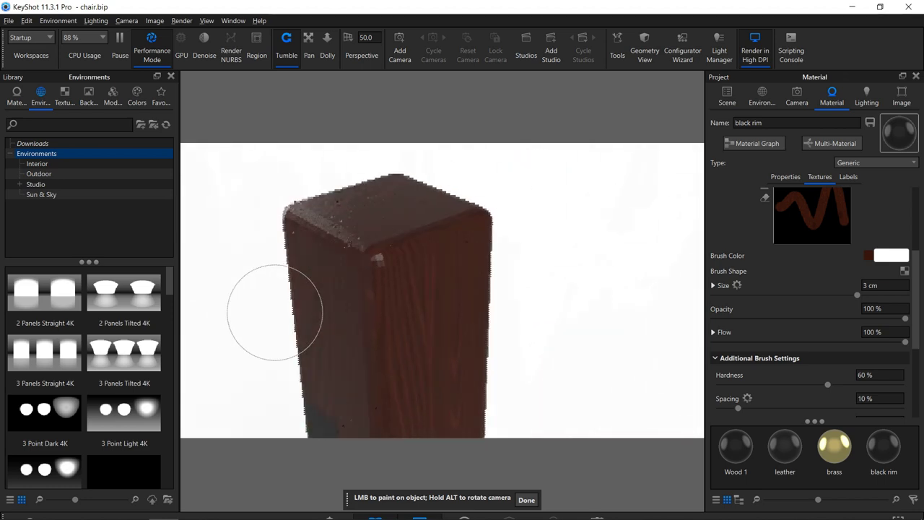
mouse_move(433, 303)
alt+mouse_down()
mouse_move(241, 336)
mouse_move(371, 306)
mouse_move(369, 315)
alt+mouse_up()
scroll(369, 316, down, 4)
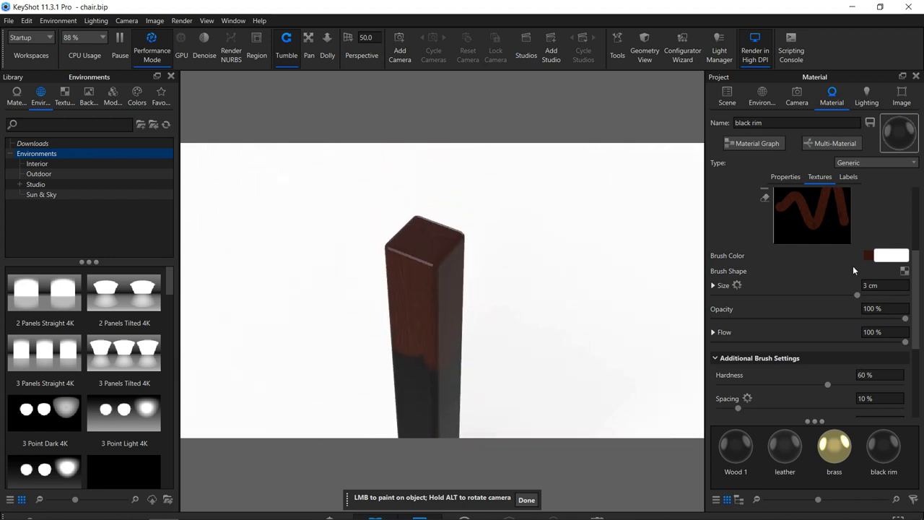
scroll(852, 266, up, 3)
click(809, 288)
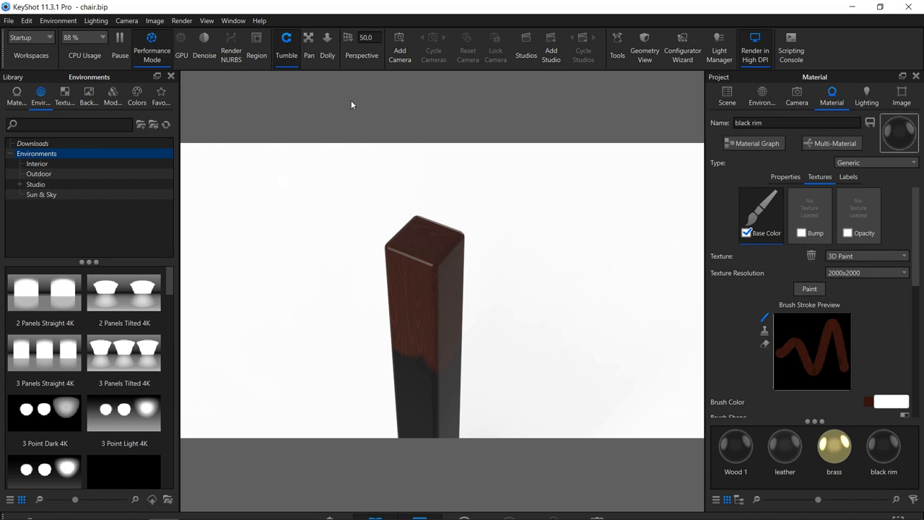
- Paint wood down the lower part of the leg, covering the front faces to the foot
click(316, 52)
drag(460, 323, 517, 107)
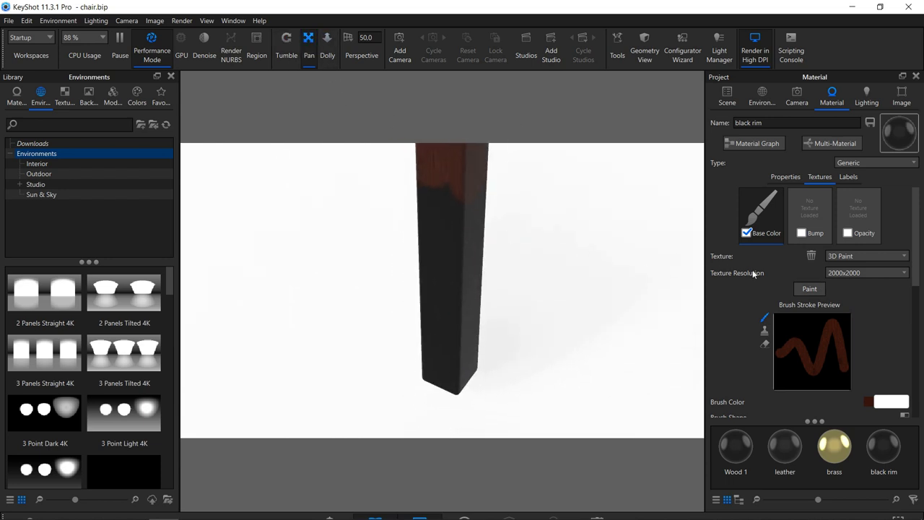
click(803, 289)
mouse_move(456, 195)
mouse_down()
mouse_move(462, 332)
mouse_move(428, 159)
mouse_move(441, 355)
mouse_move(458, 376)
mouse_move(452, 240)
mouse_move(437, 360)
mouse_move(419, 374)
mouse_move(527, 374)
mouse_move(463, 390)
mouse_move(239, 373)
mouse_up()
mouse_move(427, 205)
mouse_down()
mouse_move(500, 181)
mouse_move(480, 418)
mouse_up()
alt+drag(569, 339, 339, 355)
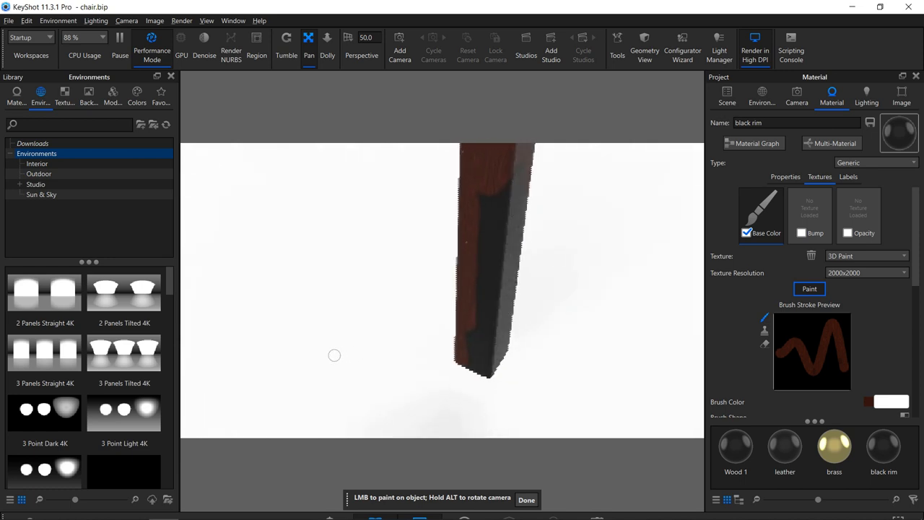
mouse_move(445, 200)
mouse_down()
mouse_move(508, 175)
mouse_move(481, 311)
mouse_move(503, 211)
mouse_up()
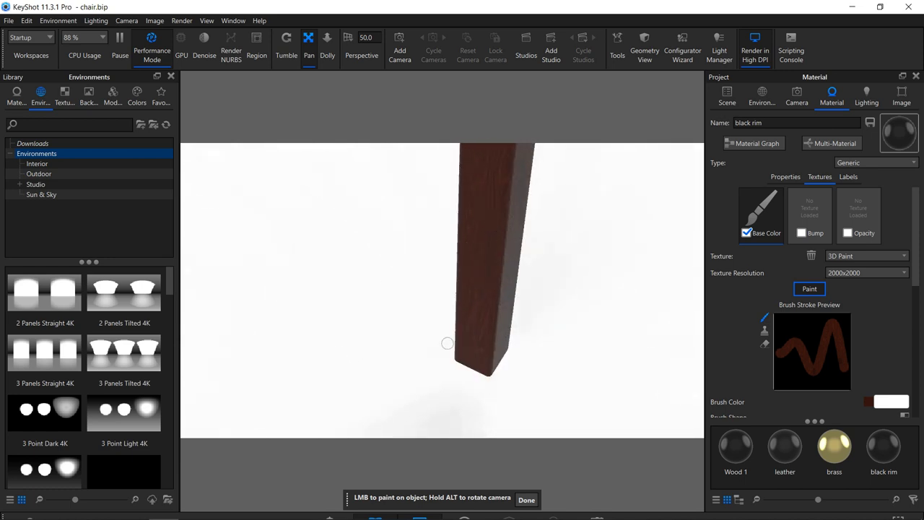
- Paint the remaining sides and the underside of the leg's foot, finish painting and bring the whole chair into view
alt+drag(582, 308, 407, 313)
mouse_move(460, 135)
mouse_down()
mouse_move(480, 348)
mouse_move(464, 304)
mouse_move(438, 385)
mouse_move(456, 345)
mouse_move(482, 346)
mouse_move(529, 131)
mouse_move(517, 155)
mouse_up()
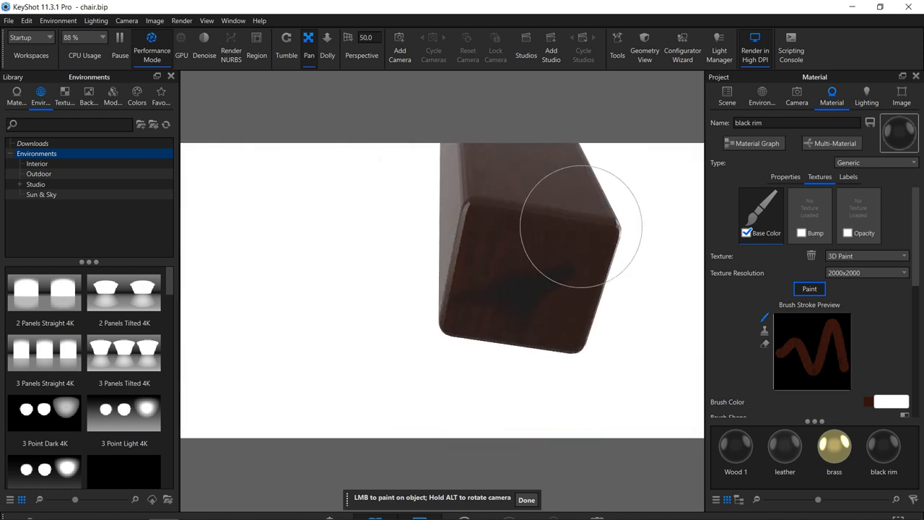
alt+drag(495, 226, 519, 176)
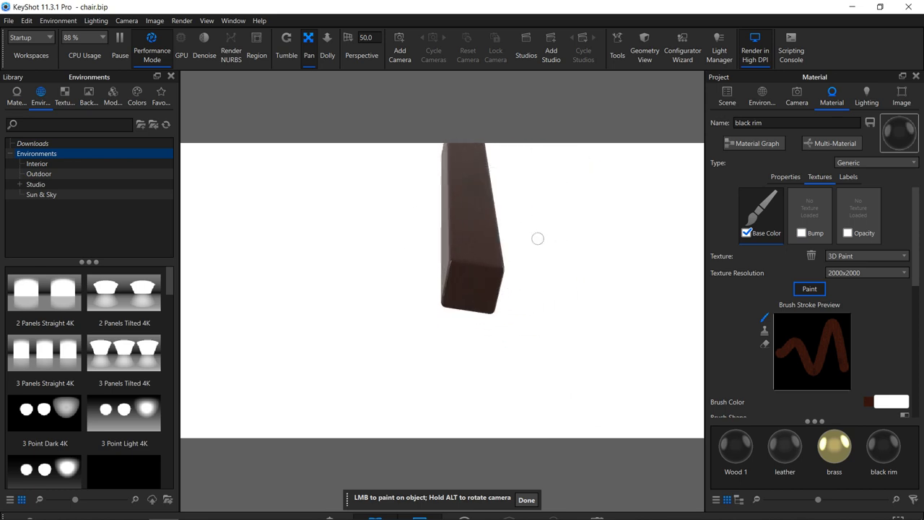
drag(617, 289, 577, 369)
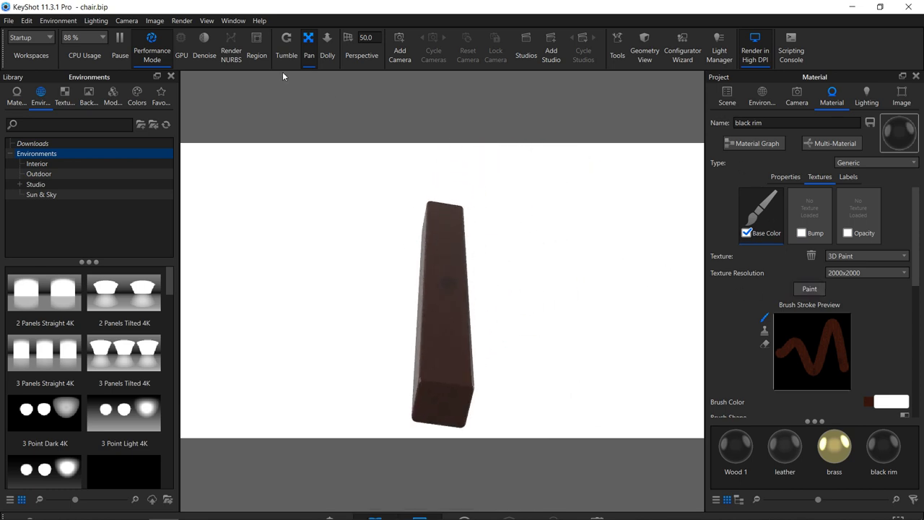
click(287, 47)
drag(486, 255, 319, 423)
scroll(505, 300, down, 5)
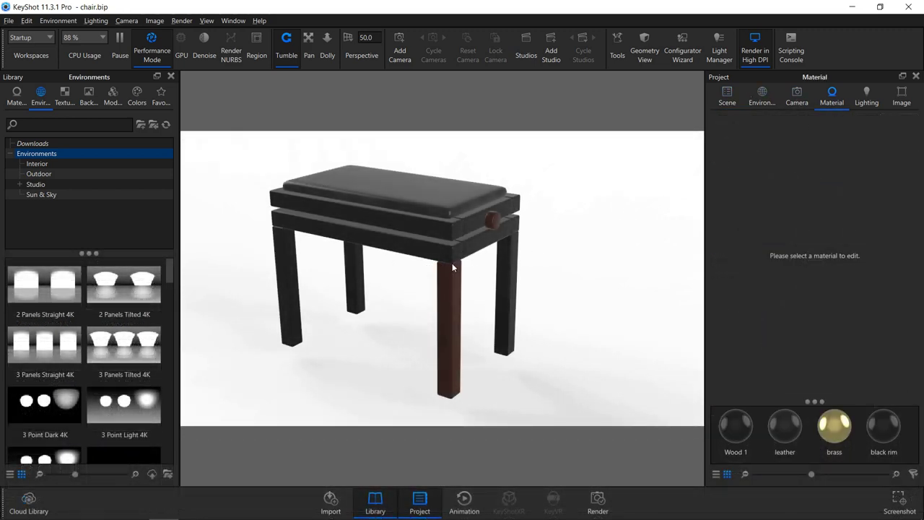
- In the painted leg's material graph, connect the 3D Paint node's output to the Generic node's Bump input as well
double_click(447, 292)
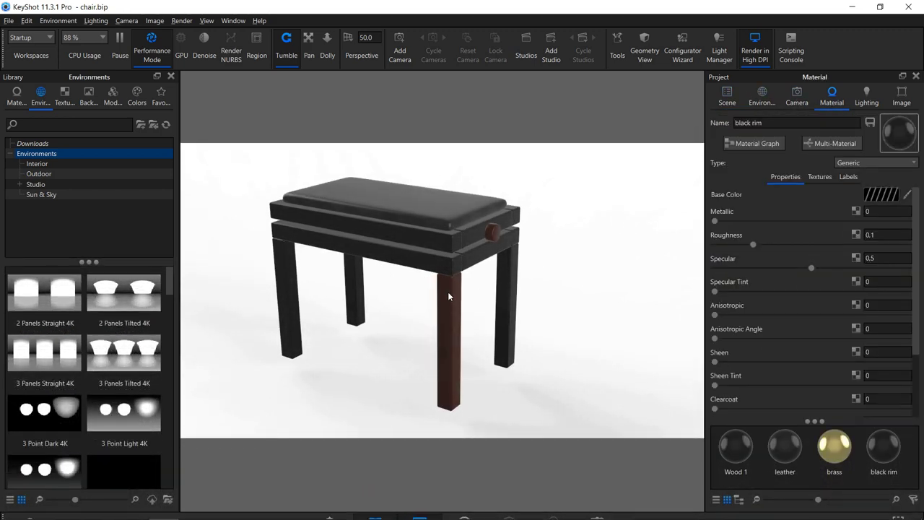
click(878, 7)
click(877, 7)
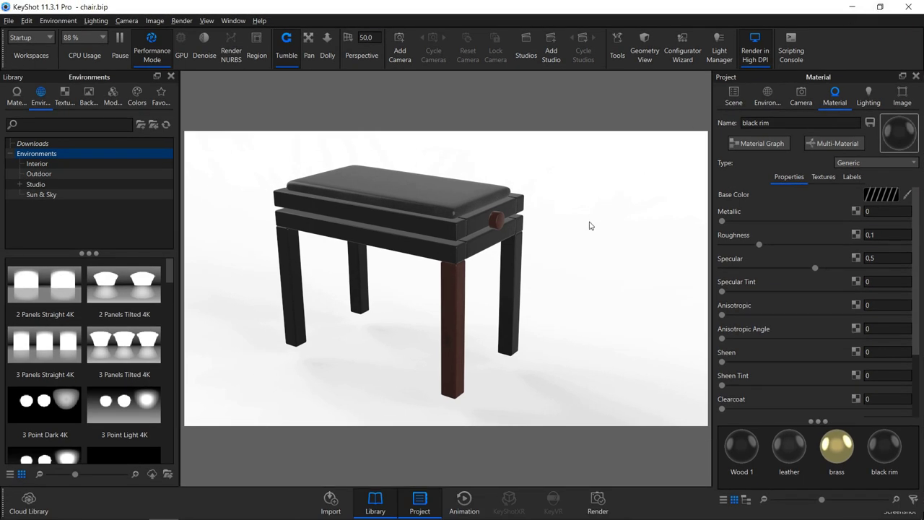
scroll(588, 226, up, 3)
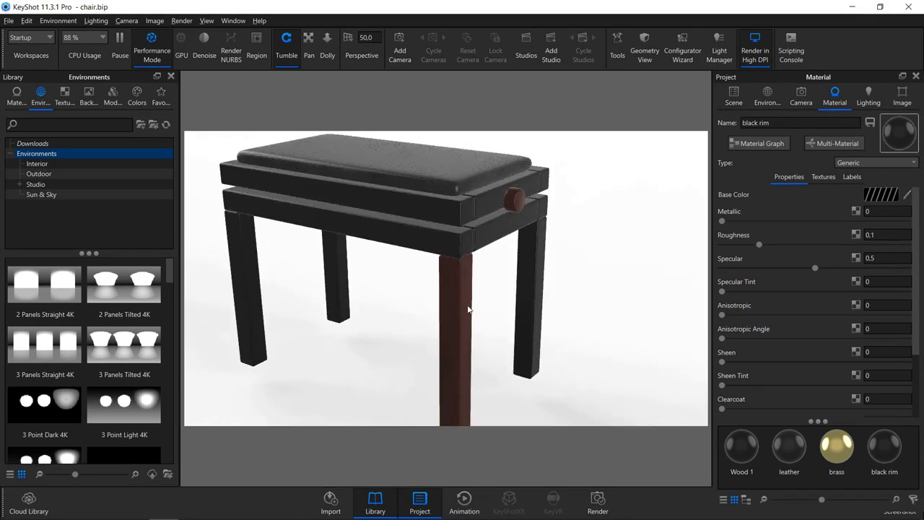
click(823, 177)
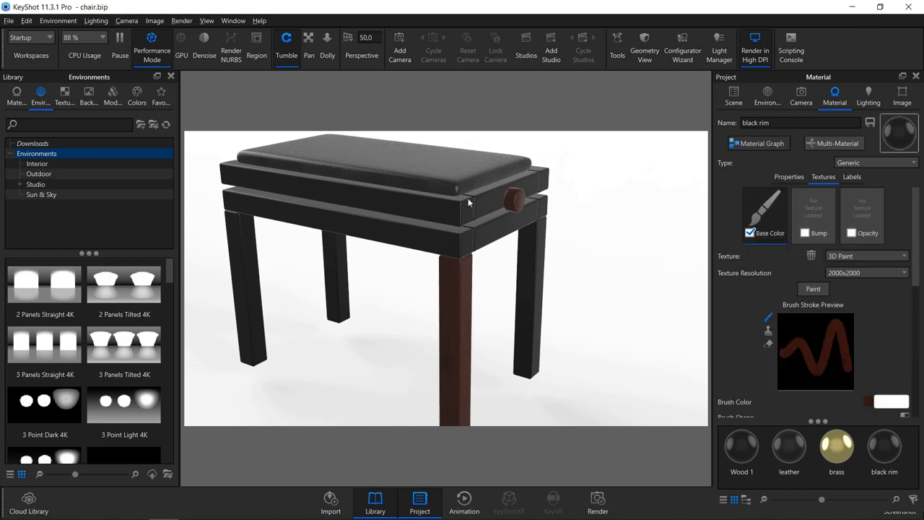
click(758, 143)
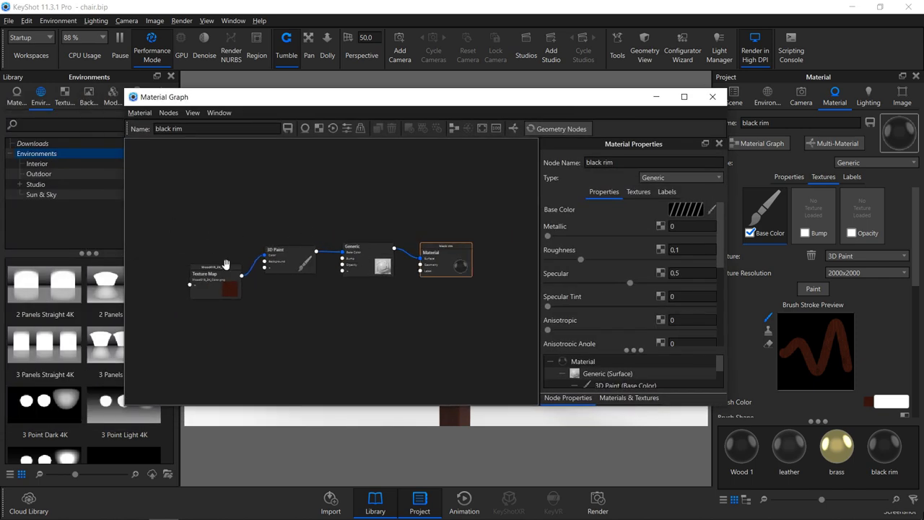
scroll(324, 260, up, 1)
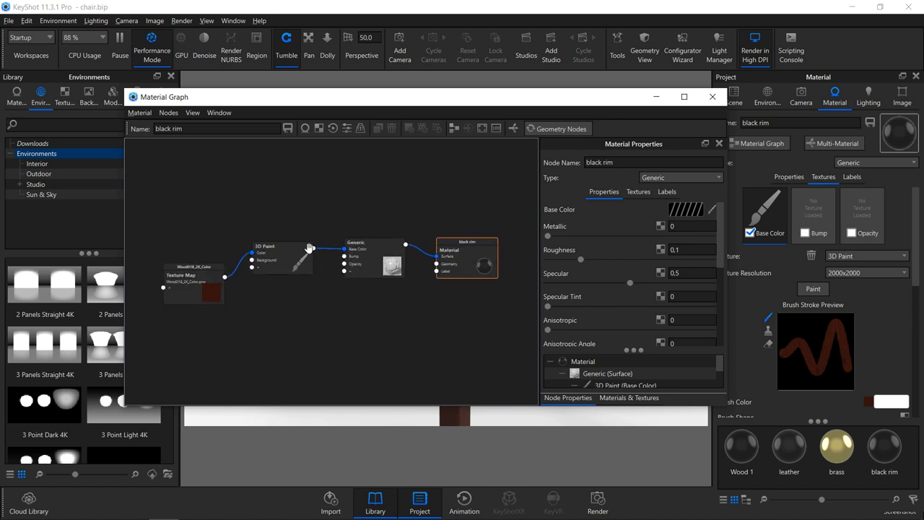
mouse_move(314, 250)
mouse_down()
mouse_move(361, 272)
mouse_move(349, 257)
mouse_up()
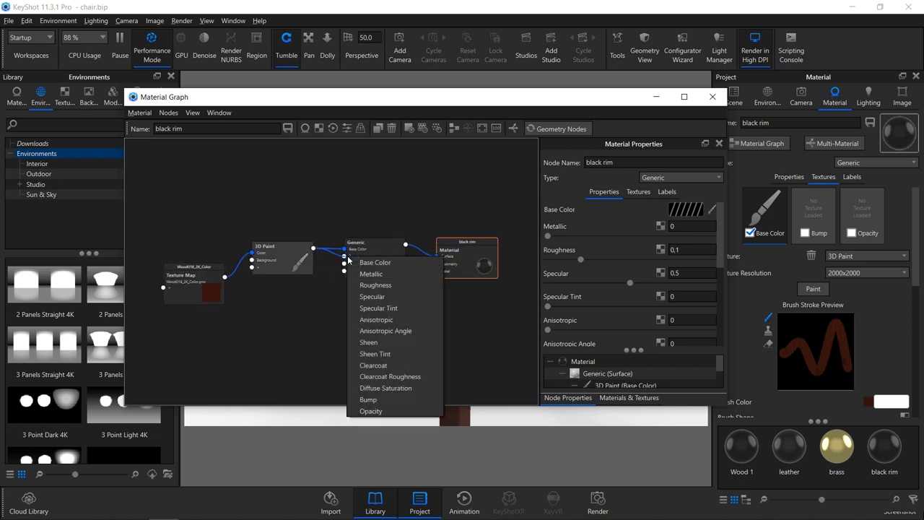
click(369, 399)
- Move the material graph clear of the painted leg, frame the leg's upper end closely and switch from Performance Mode to GPU rendering
drag(519, 96, 69, 144)
scroll(547, 294, up, 6)
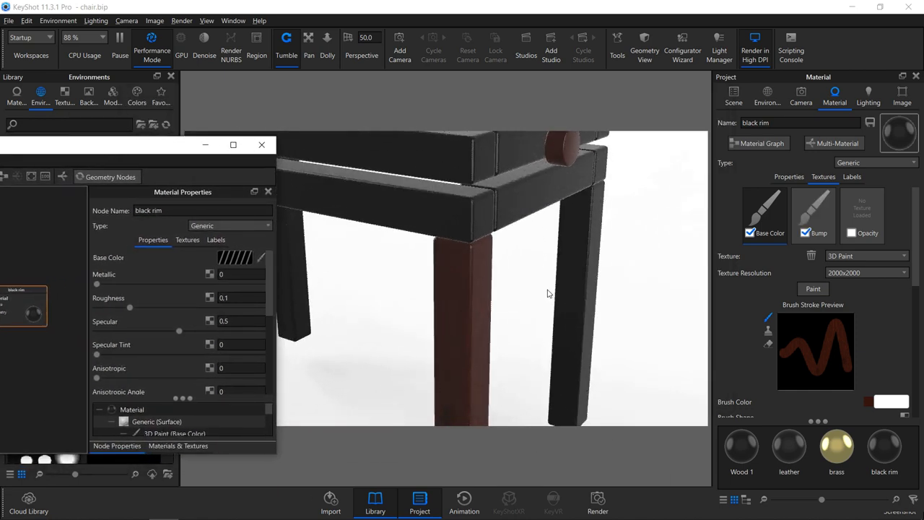
click(308, 47)
drag(549, 309, 553, 253)
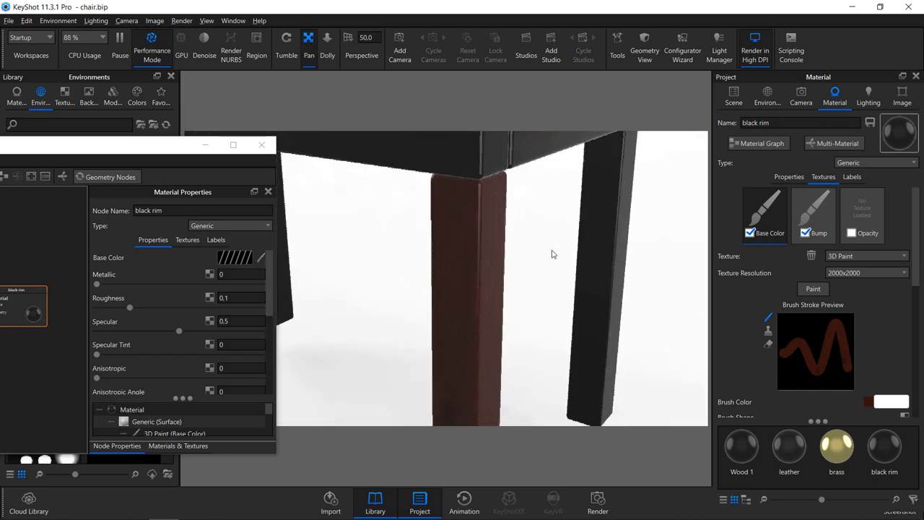
drag(122, 153, 193, 134)
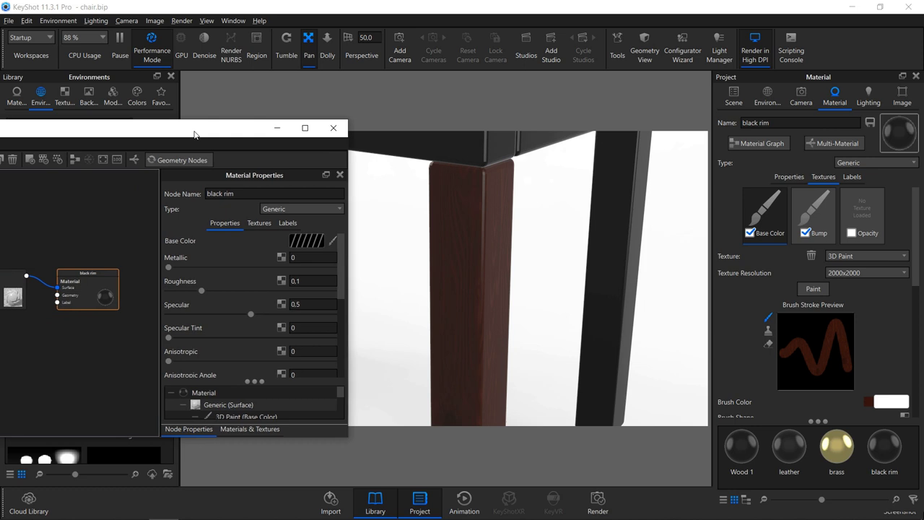
click(157, 55)
click(179, 50)
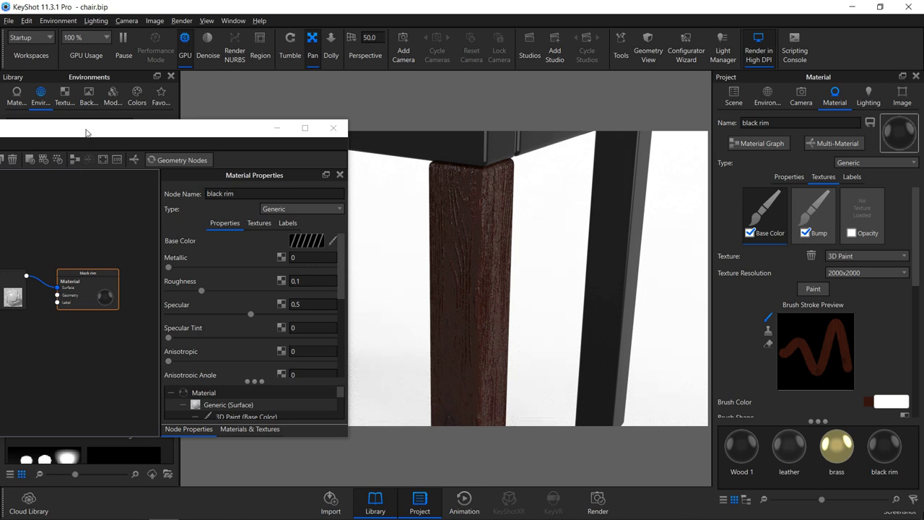
- Set the bump height of the leg material's 3D Paint node to -0.1
drag(85, 132, 371, 103)
click(178, 263)
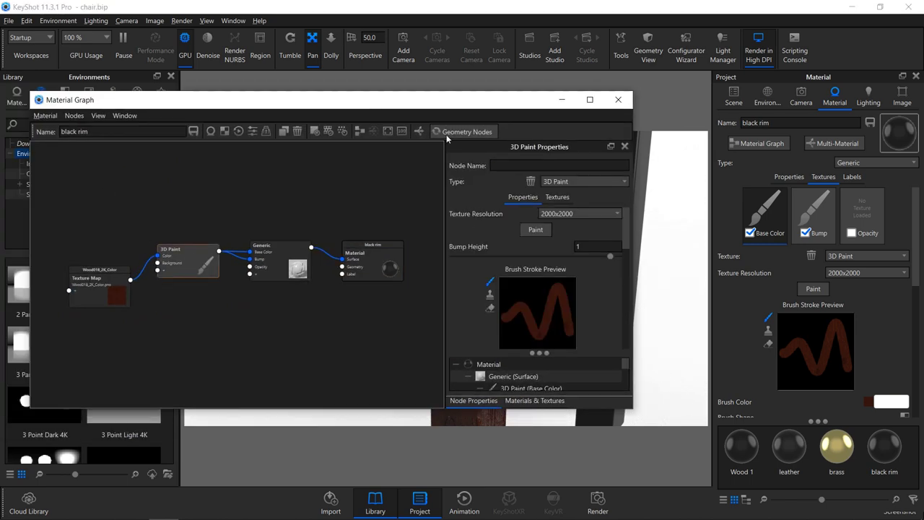
drag(501, 101, 199, 110)
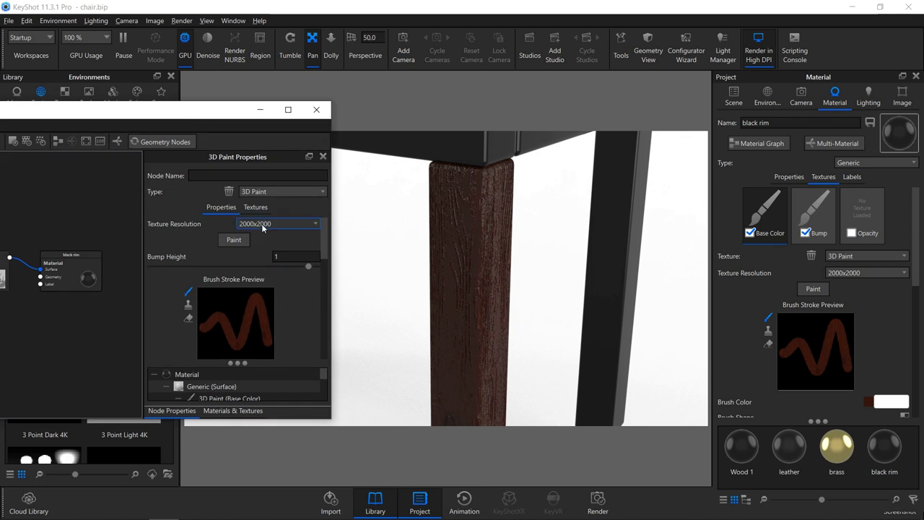
click(302, 256)
key(BackSpace)
text(-0.1)
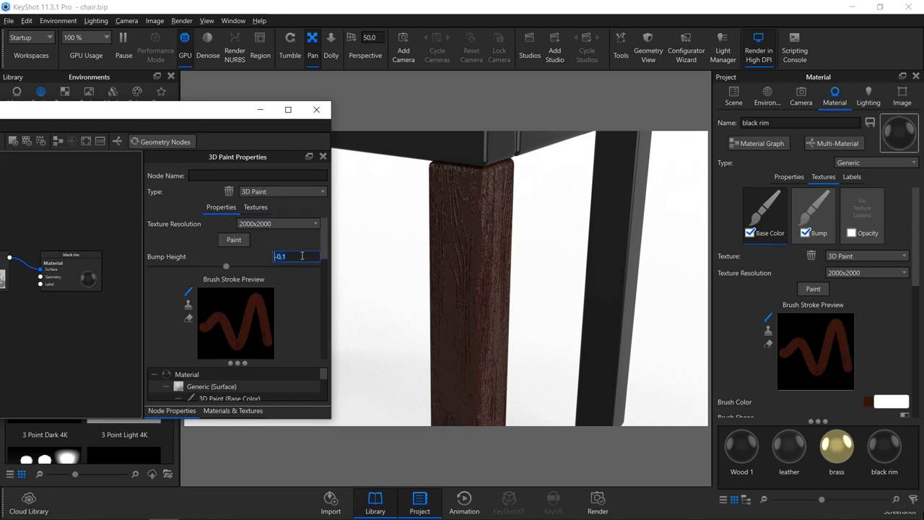
key(Return)
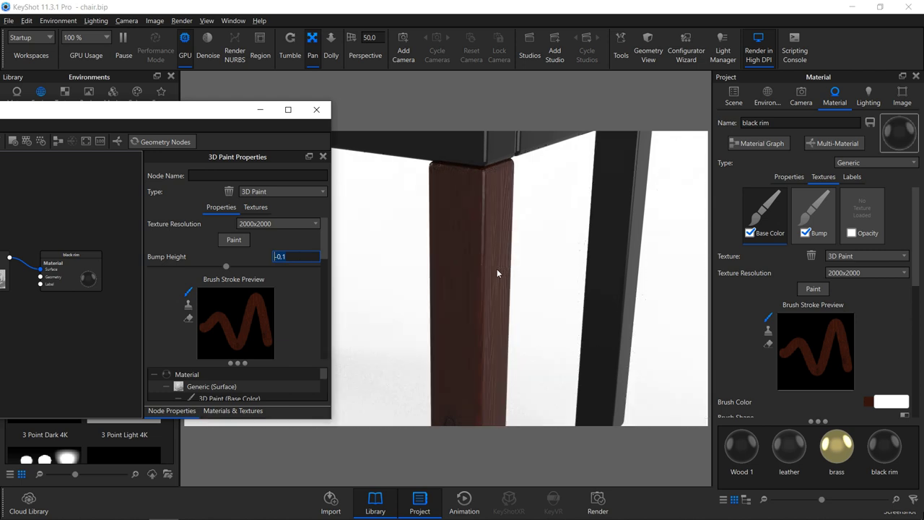
- Reduce the 3D Paint bump height to -0.05 and check the grain on the leg's upper end
scroll(496, 273, up, 3)
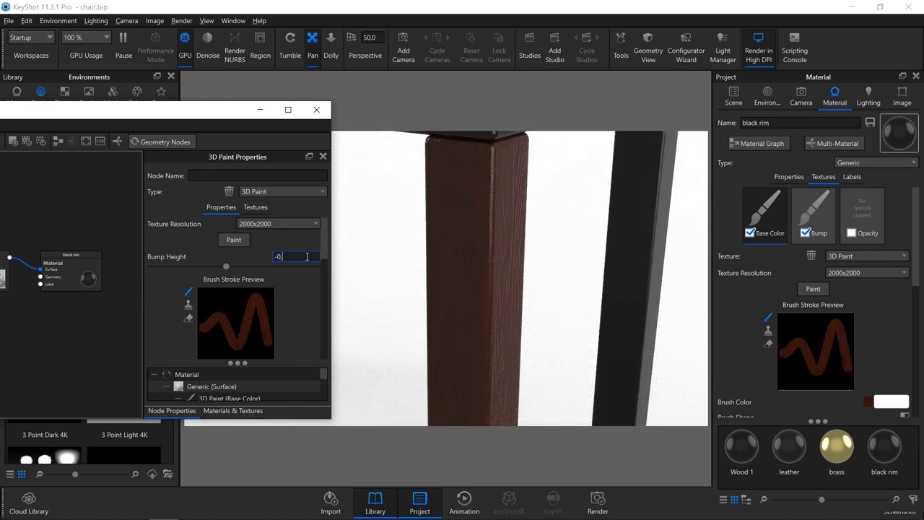
key(Return)
drag(500, 259, 485, 317)
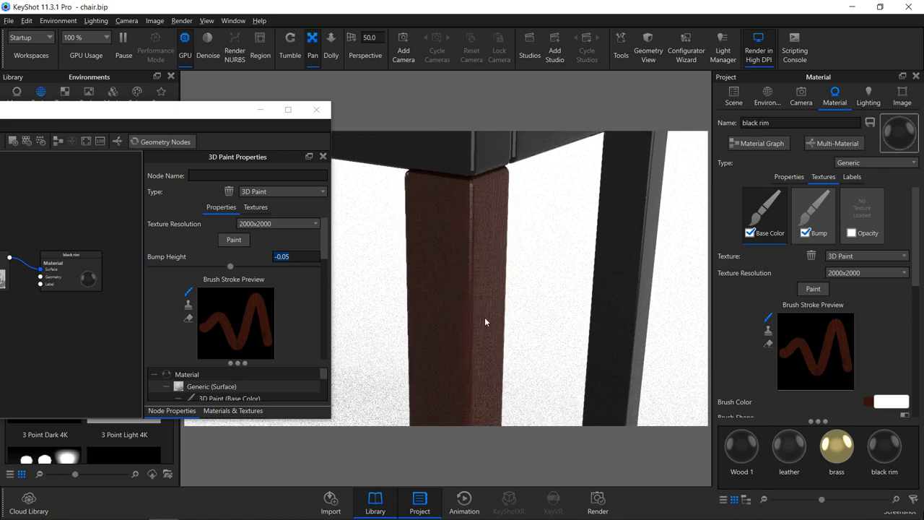
- View the leg from another side and set the 3D Paint bump height to -0.06
click(291, 51)
drag(525, 231, 436, 221)
click(304, 255)
key(Return)
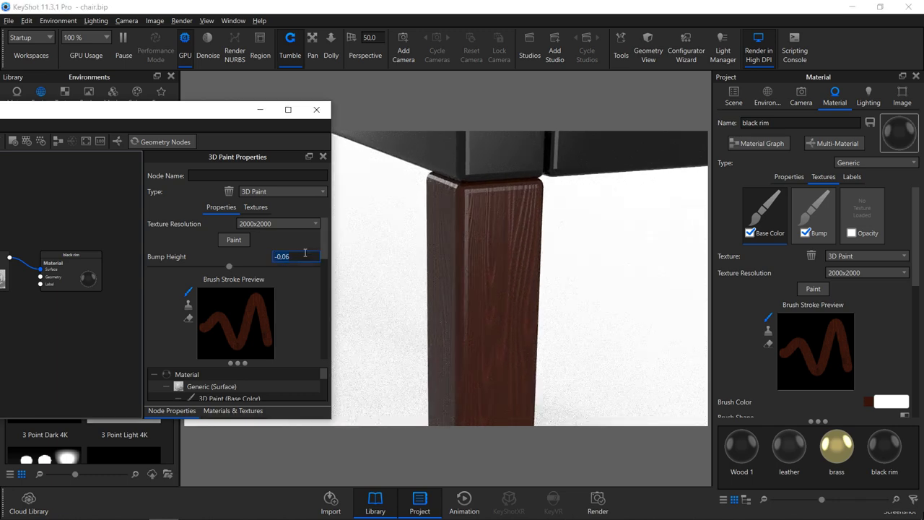
drag(476, 271, 500, 269)
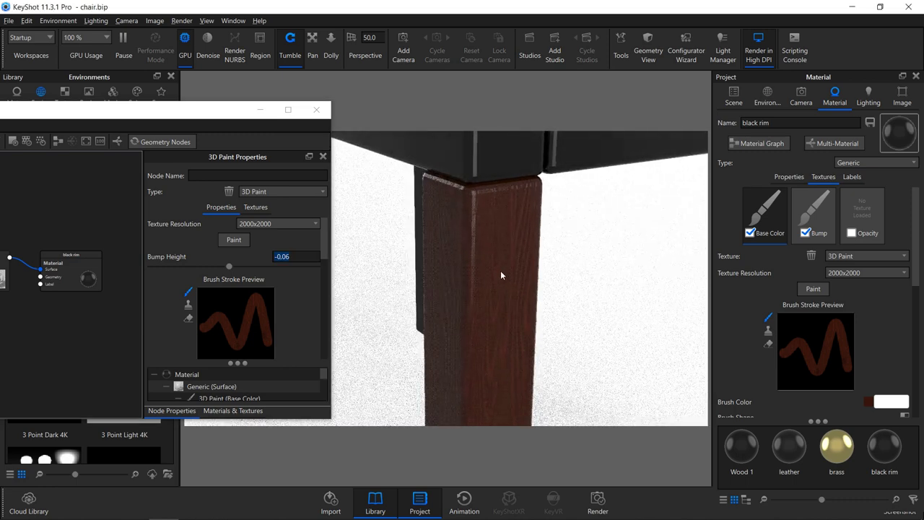
- Connect the 3D Paint node's output to the Generic node's Roughness input and spread the nodes apart to expose the links
drag(202, 115, 547, 88)
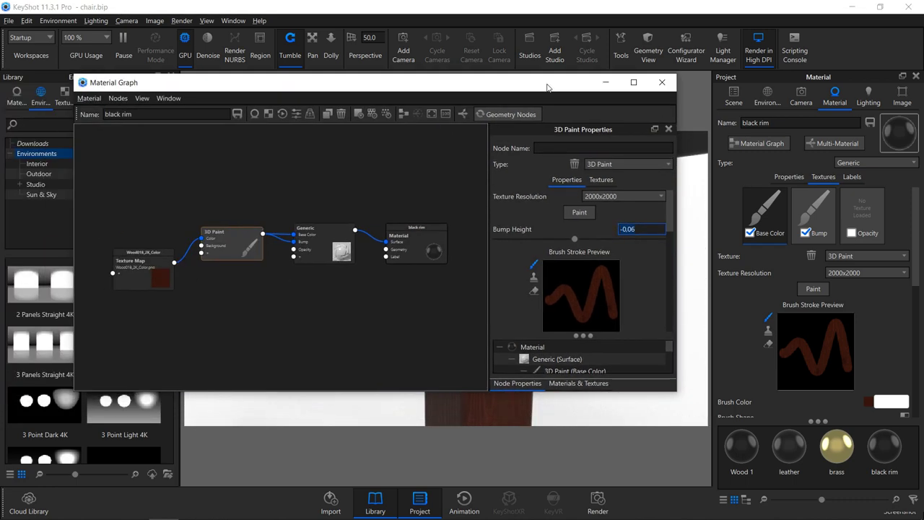
drag(264, 236, 296, 257)
click(325, 297)
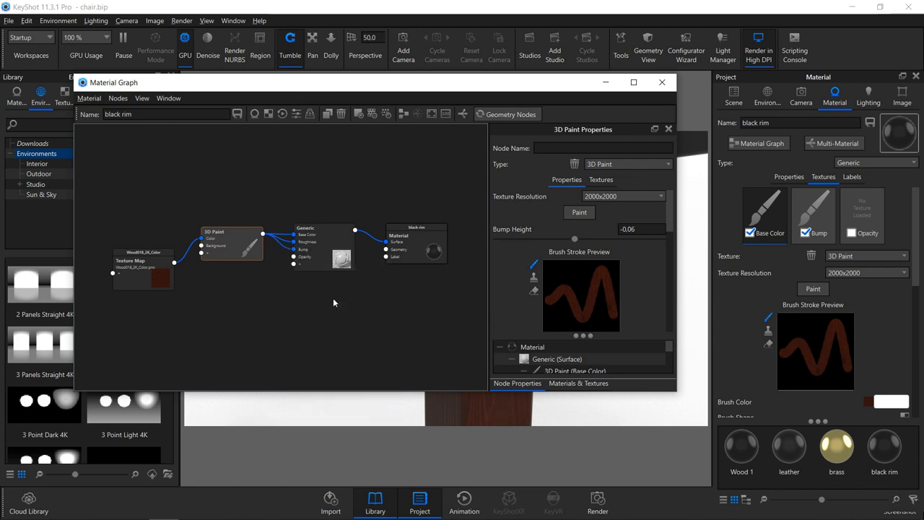
drag(414, 249, 501, 249)
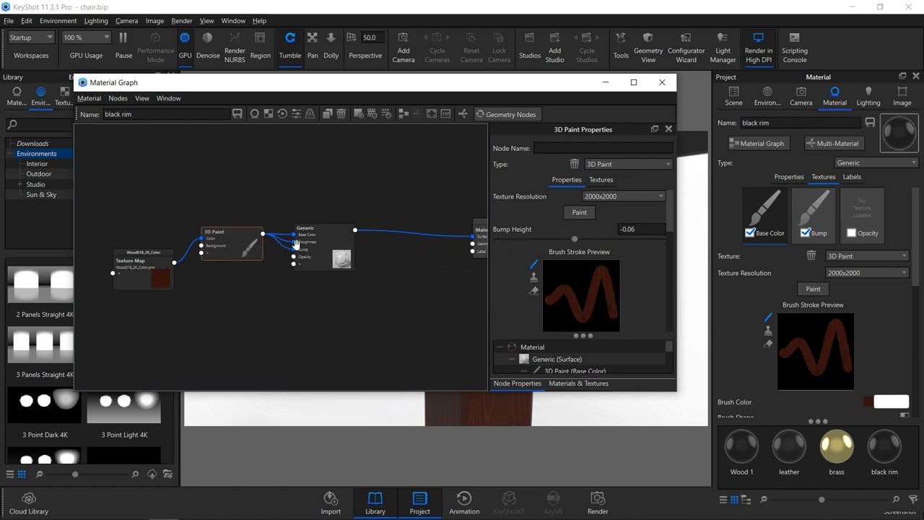
drag(312, 246, 380, 243)
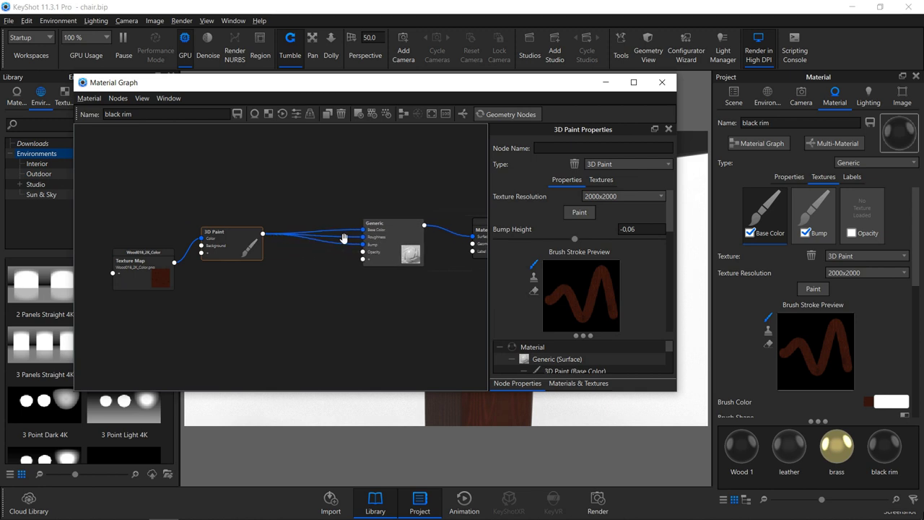
key(f)
scroll(343, 236, up, 3)
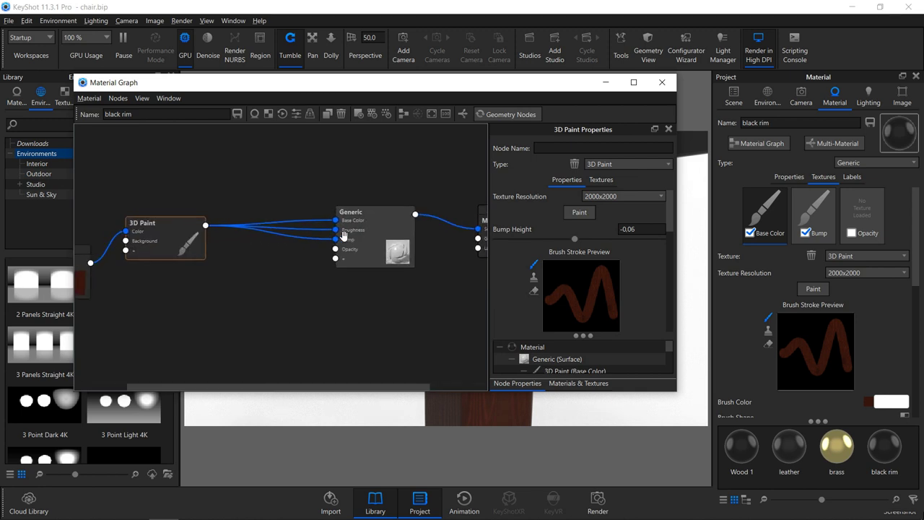
- Insert a Color To Number utility on the Roughness link, place it above the other links and move the graph clear of the leg
right_click(320, 229)
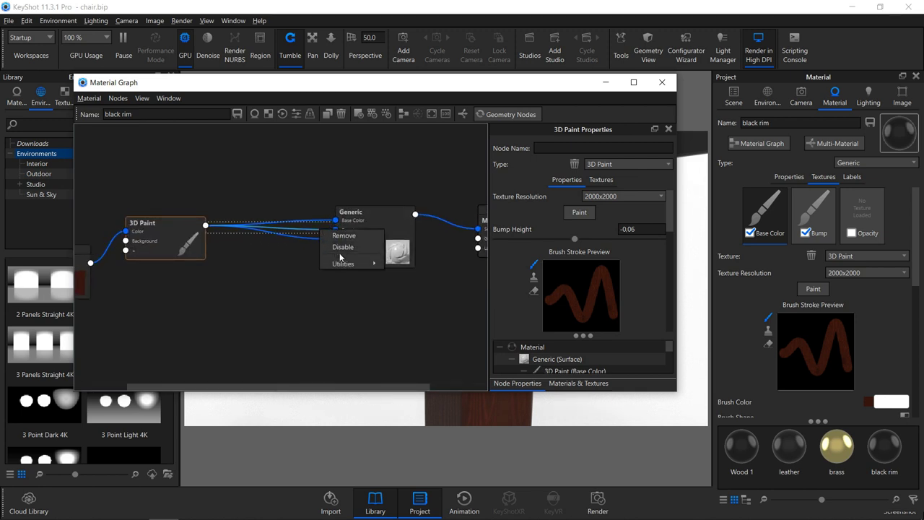
mouse_move(363, 265)
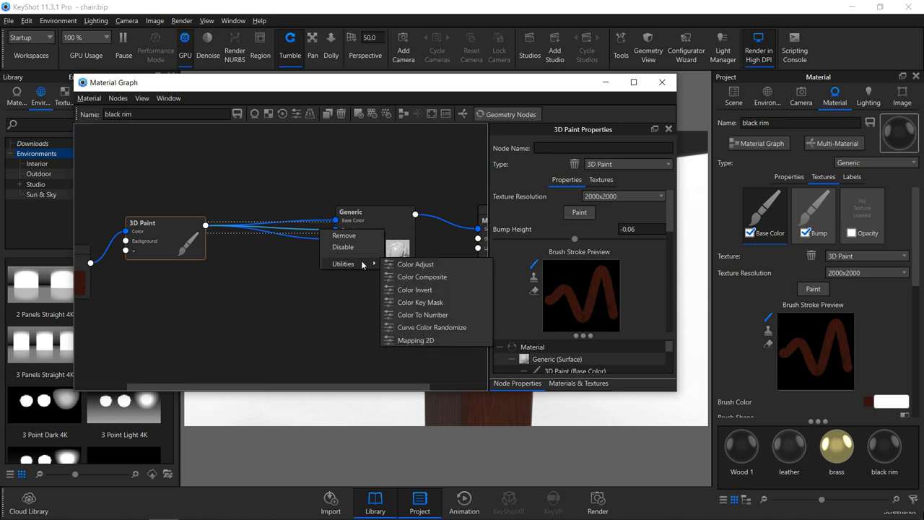
click(415, 315)
drag(370, 250, 289, 179)
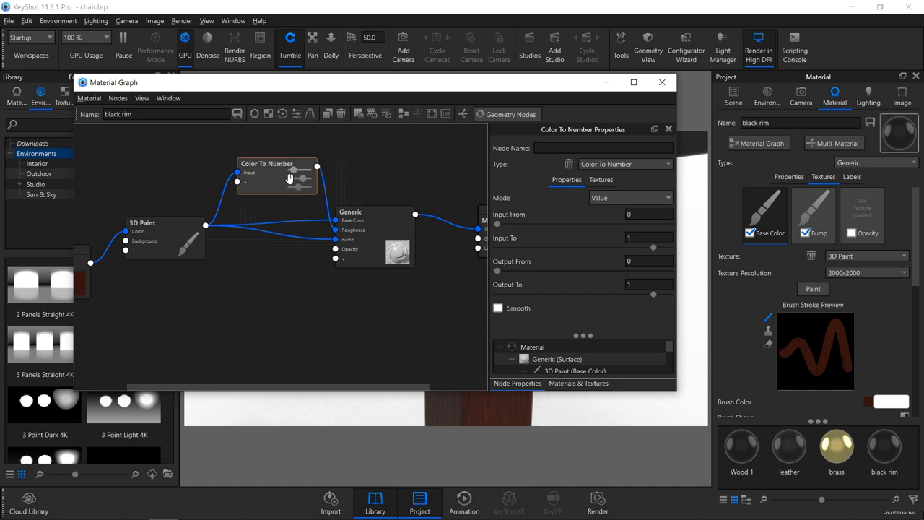
drag(448, 89, 198, 121)
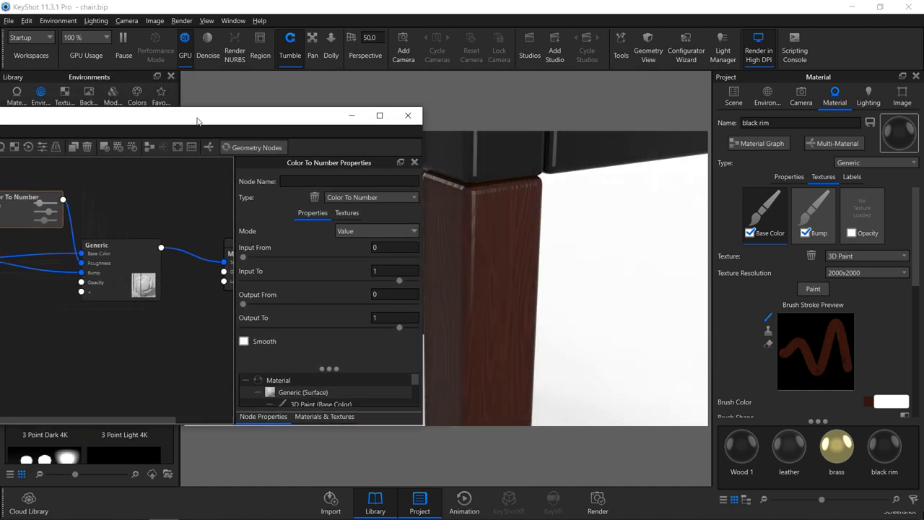
drag(303, 120, 175, 106)
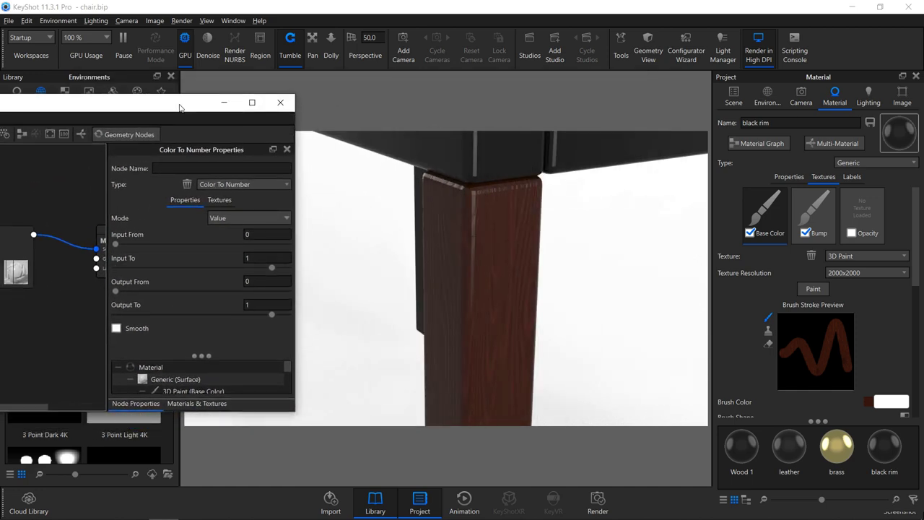
- Preview the Color To Number node on the leg and set Input To to 0.858 and Output From to 0.241
scroll(443, 230, down, 1)
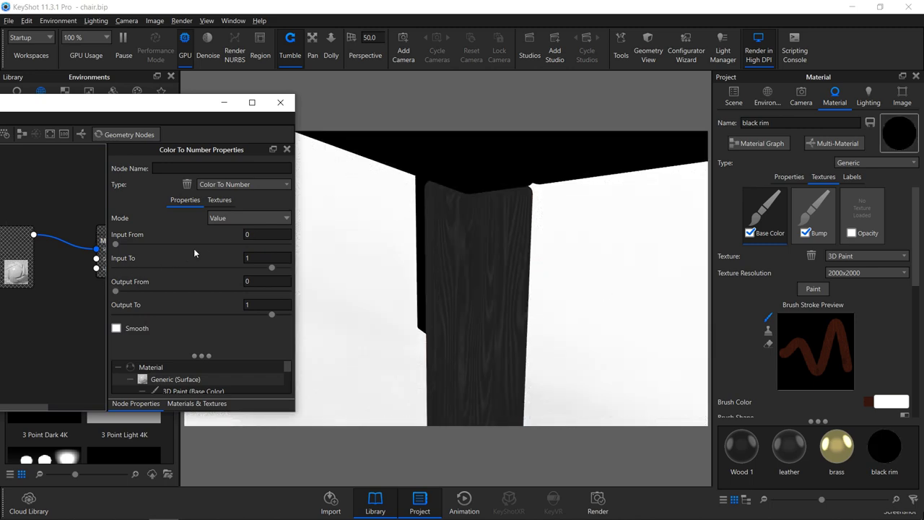
drag(272, 268, 228, 267)
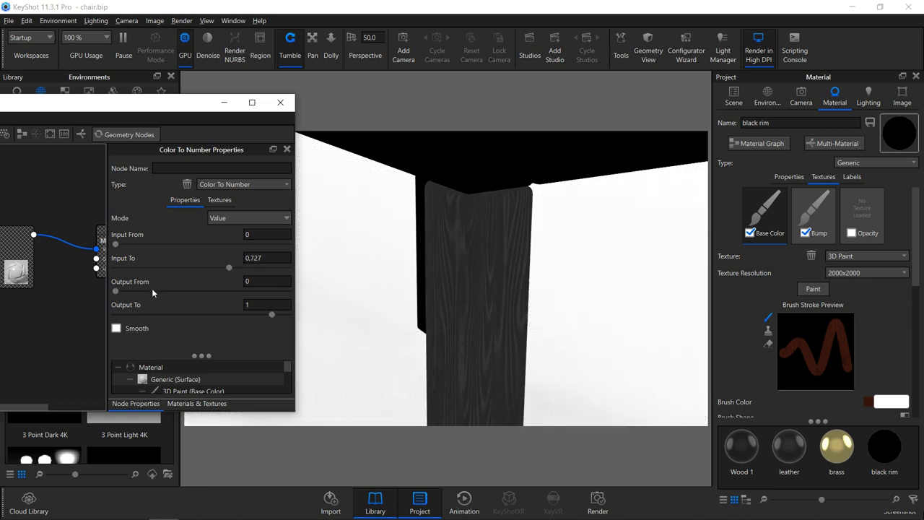
drag(115, 290, 157, 293)
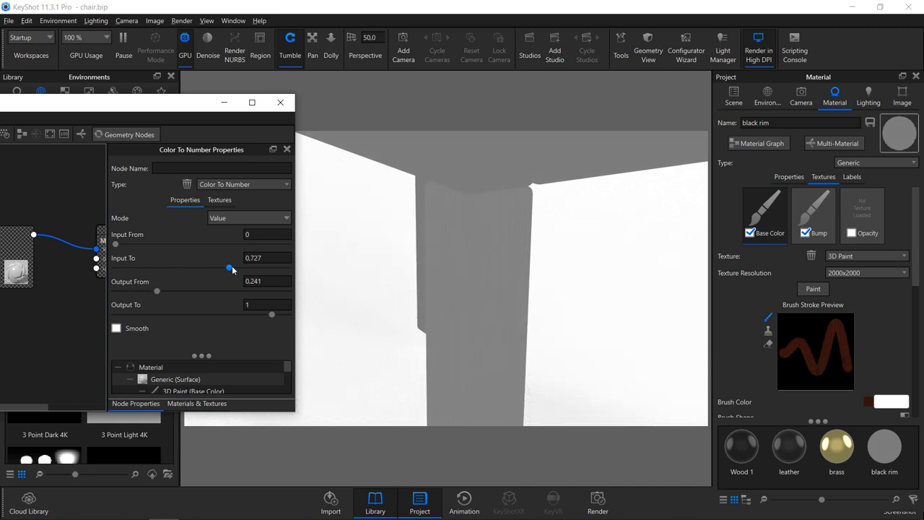
drag(228, 269, 248, 270)
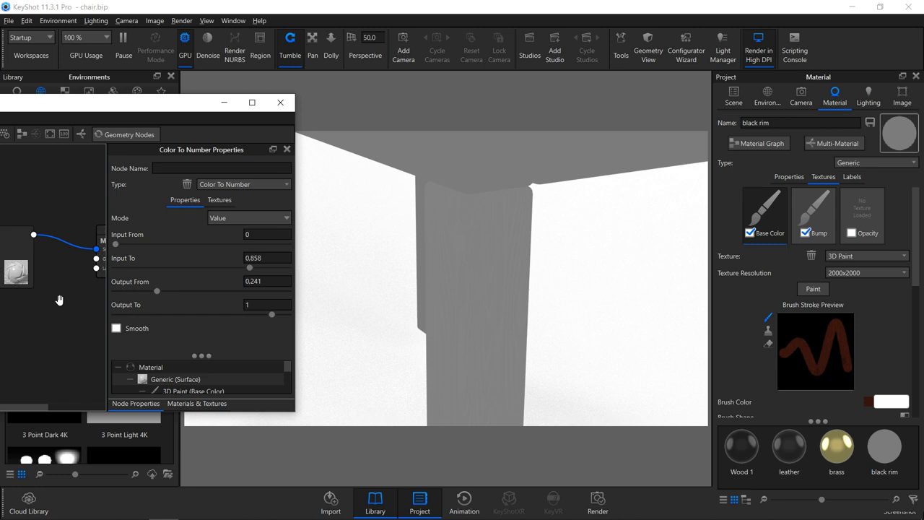
scroll(373, 306, up, 2)
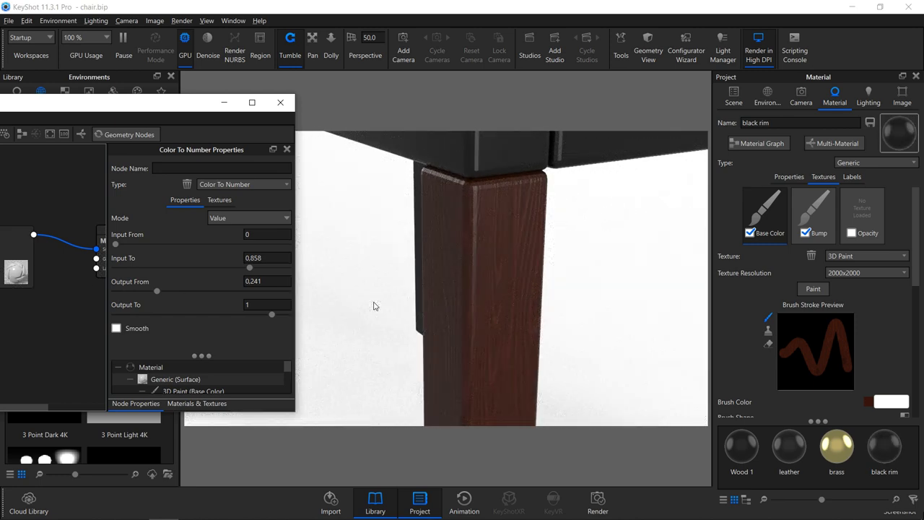
- Set the Color To Number node's Output From to 0.29 and Input To to 0.761, checking the sheen on the leg
drag(373, 301, 348, 310)
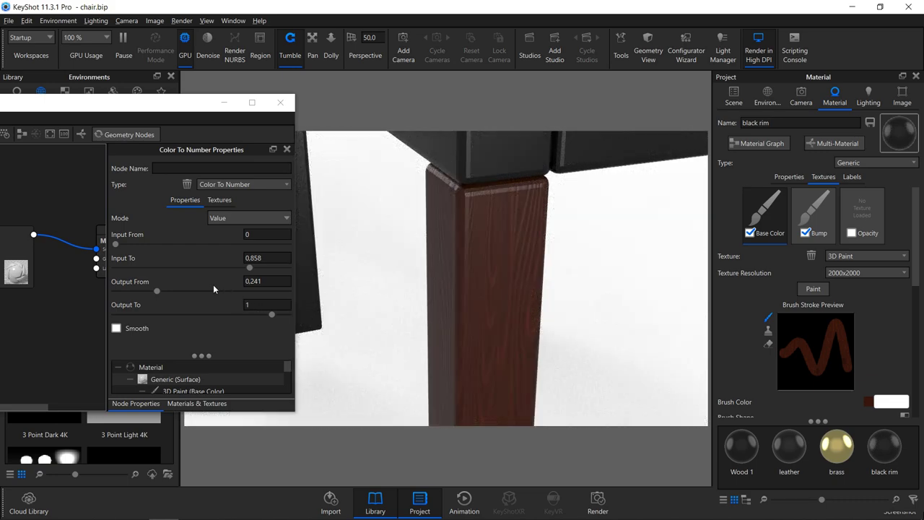
mouse_move(159, 293)
mouse_down()
mouse_move(181, 294)
mouse_move(167, 296)
mouse_up()
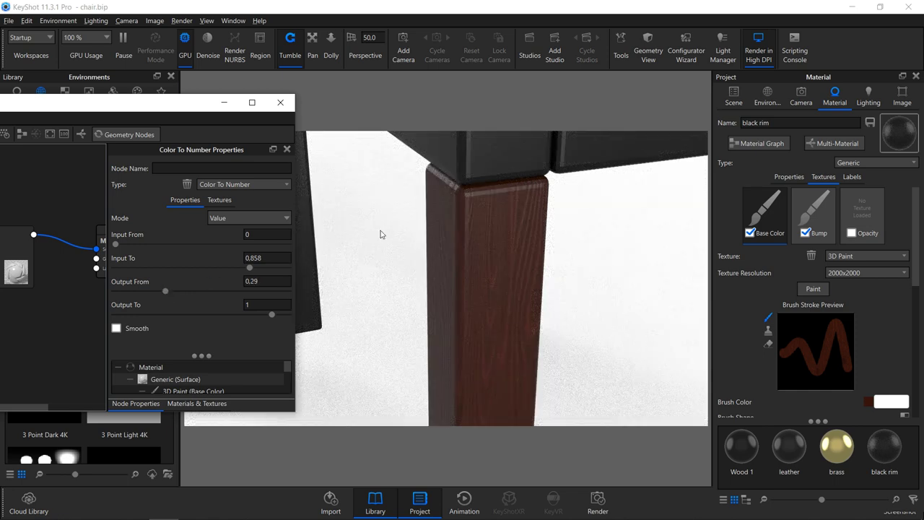
drag(424, 221, 441, 221)
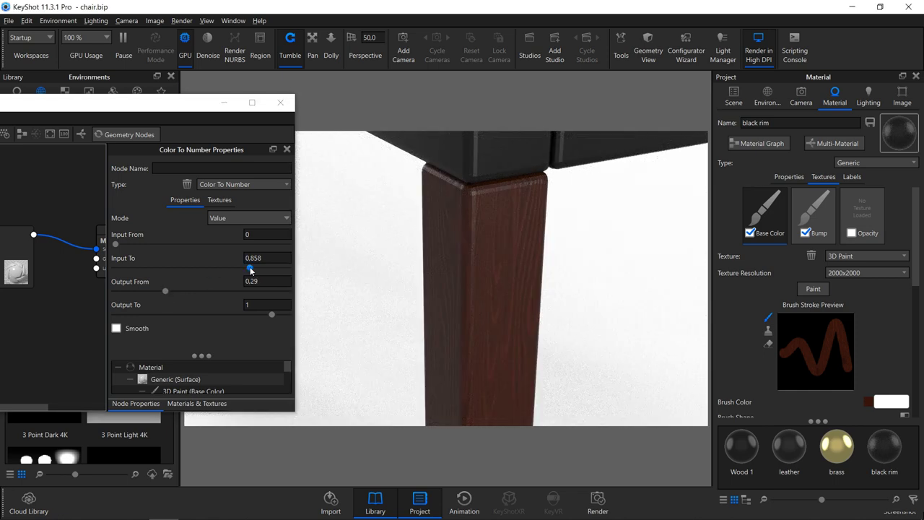
drag(261, 268, 235, 269)
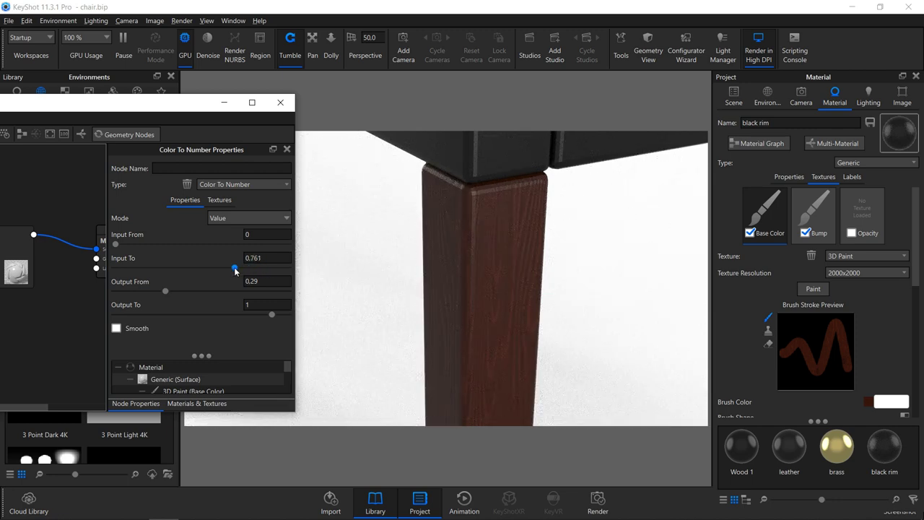
scroll(472, 272, down, 5)
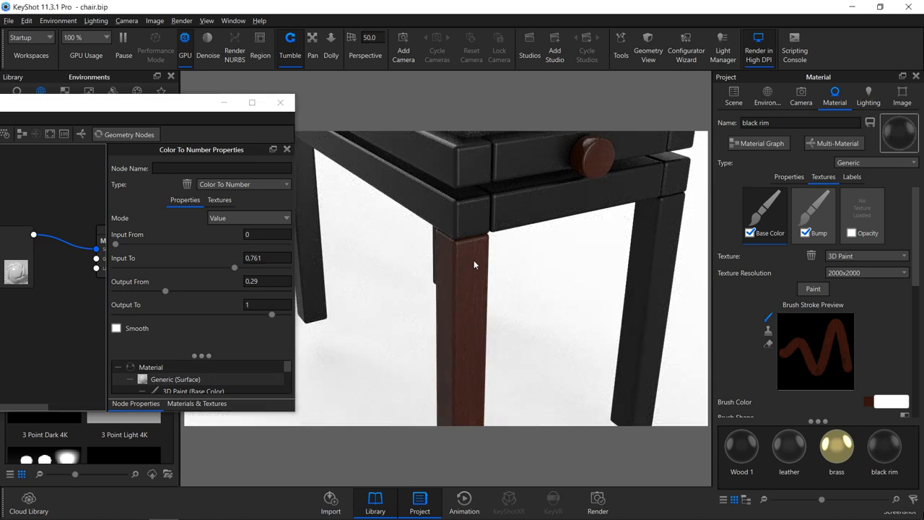
scroll(475, 249, up, 3)
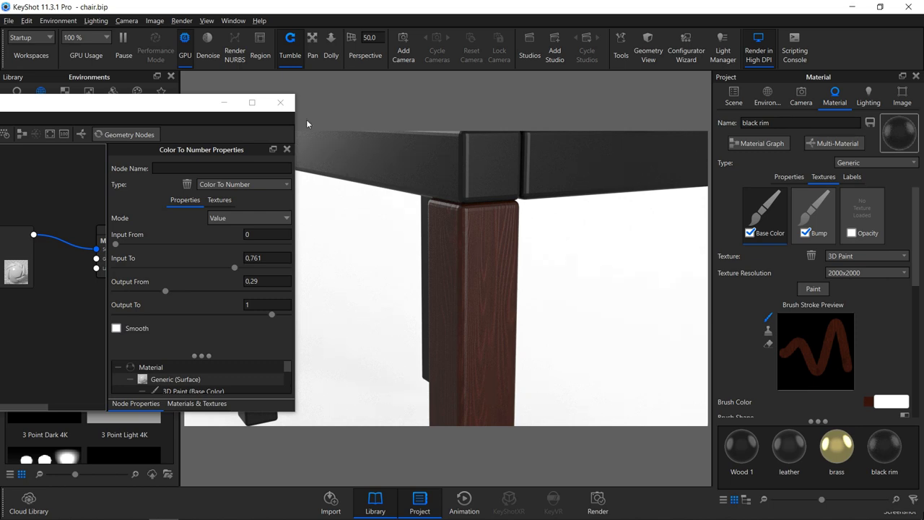
- Close the material graph and bring the whole chair into view
click(286, 106)
scroll(477, 286, down, 5)
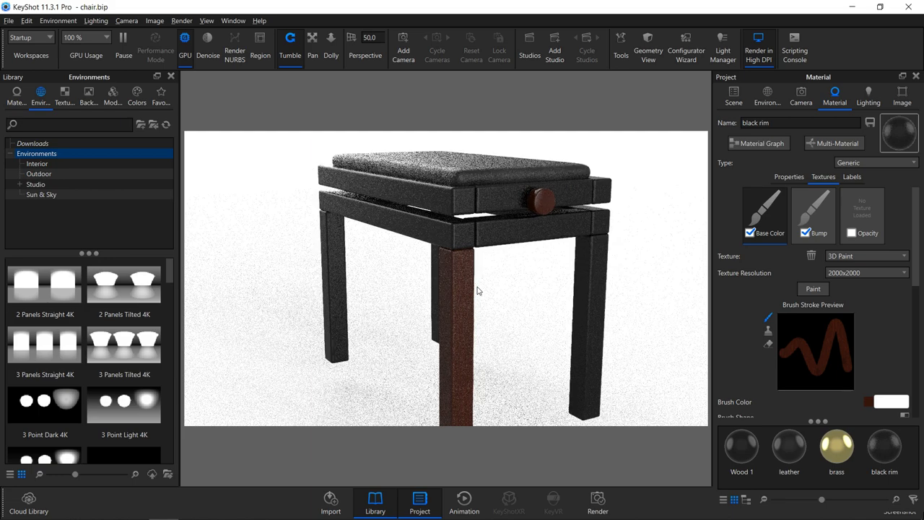
drag(476, 291, 462, 305)
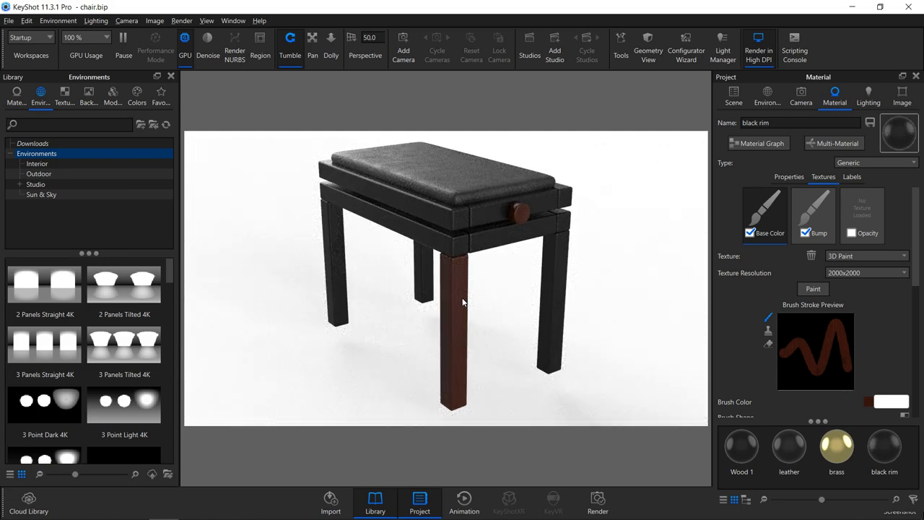
- Start 3D painting with the wood texture on the black rim material and set the brush size to 10 cm
scroll(752, 296, down, 3)
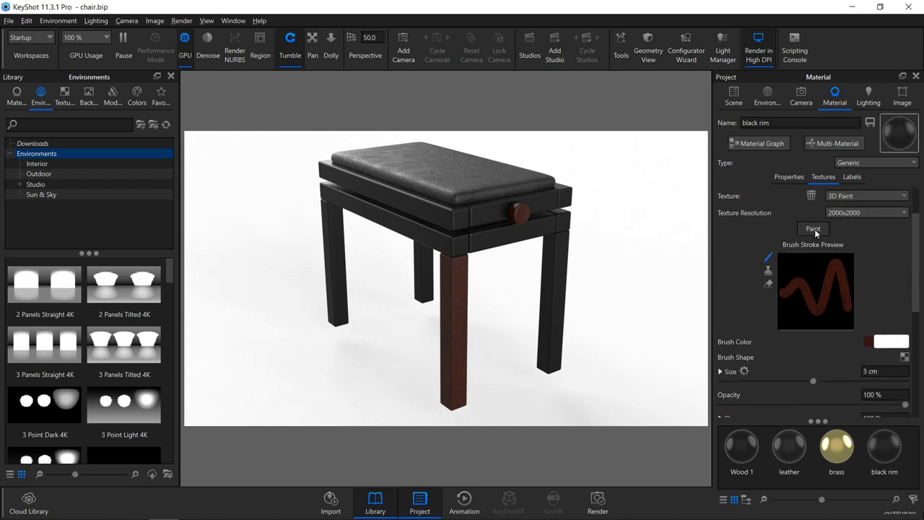
click(813, 228)
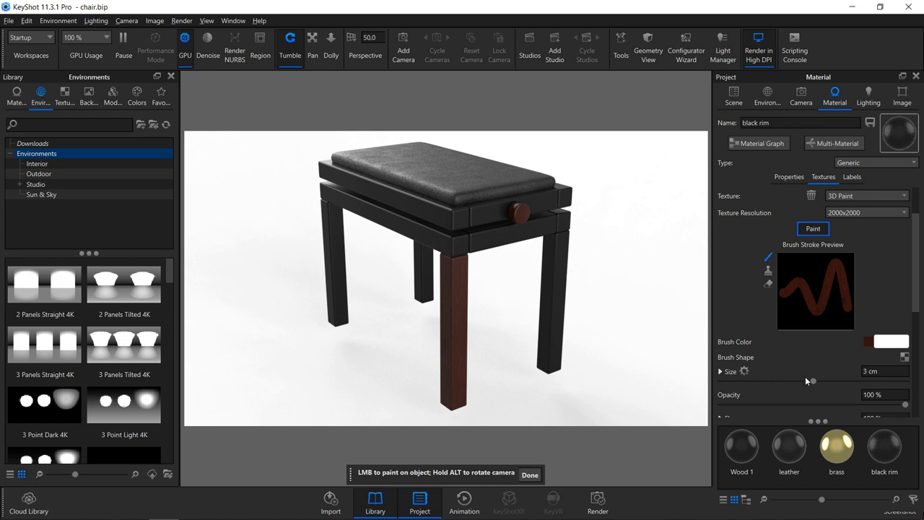
click(865, 371)
text(10)
key(Return)
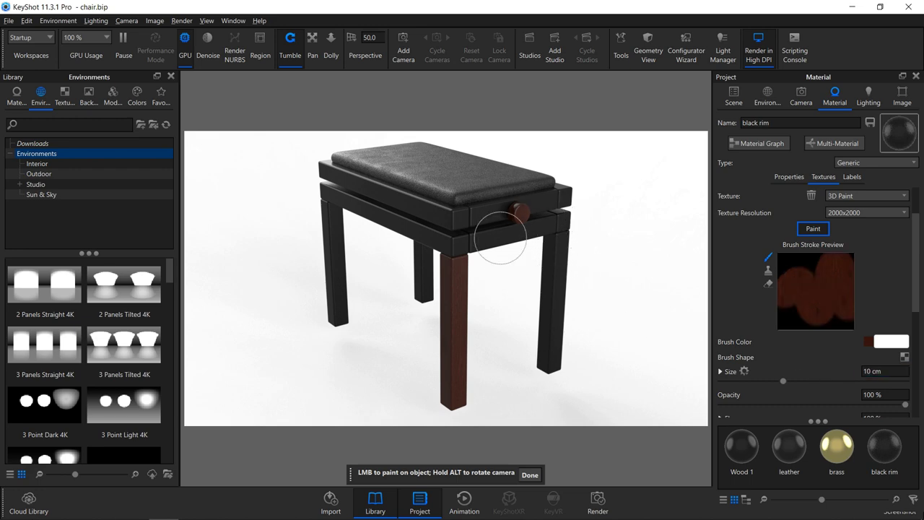
- Paint the wood texture over the handle-end rails, the facing long-side rails and the black legs adjoining them, and finish painting
mouse_move(473, 243)
mouse_down()
mouse_move(547, 196)
mouse_move(547, 214)
mouse_move(448, 212)
mouse_move(442, 221)
mouse_up()
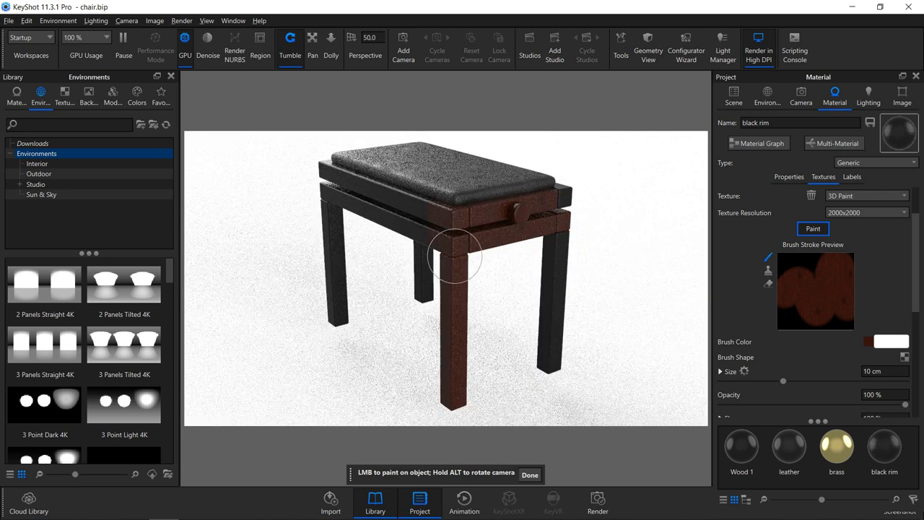
drag(554, 286, 547, 339)
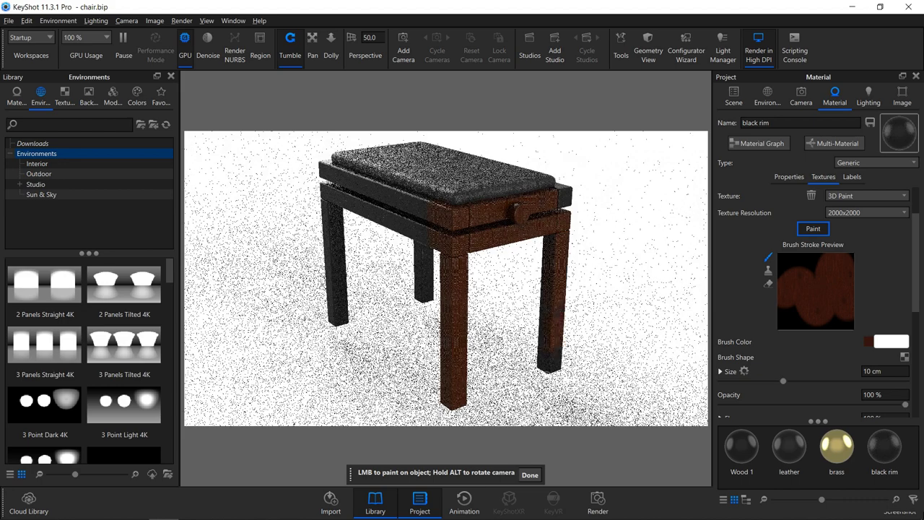
mouse_move(554, 214)
mouse_down()
mouse_move(441, 228)
mouse_move(315, 171)
mouse_move(316, 183)
mouse_move(415, 223)
mouse_up()
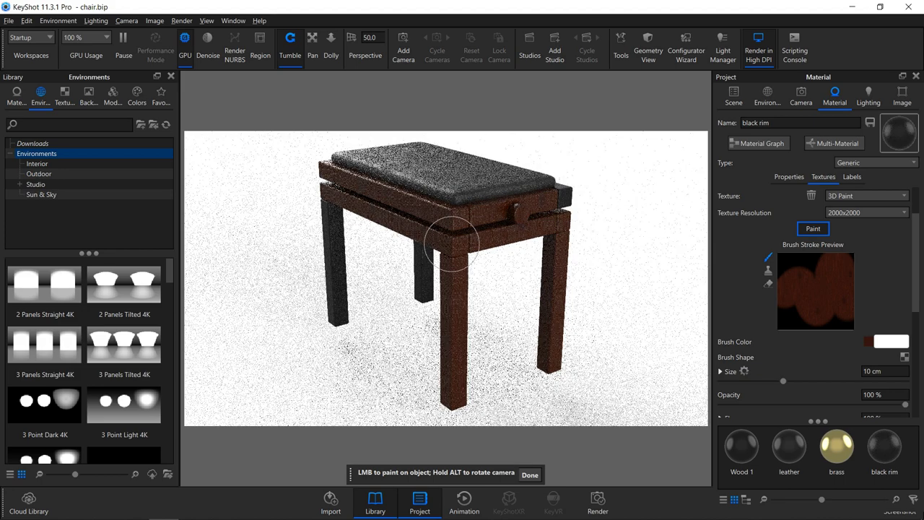
drag(333, 270, 336, 311)
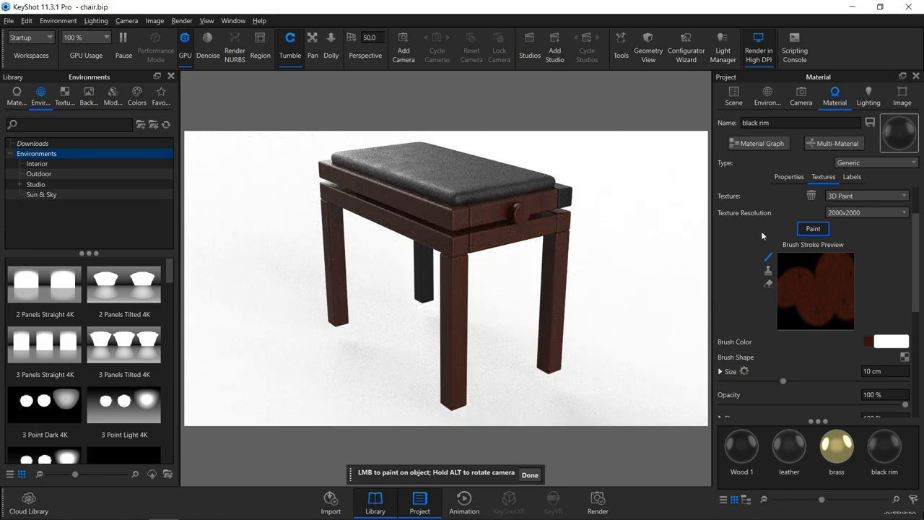
click(813, 228)
- Paint the wood texture over the black upper and lower rails and the remaining black leg on the opposite long side
drag(565, 328, 367, 314)
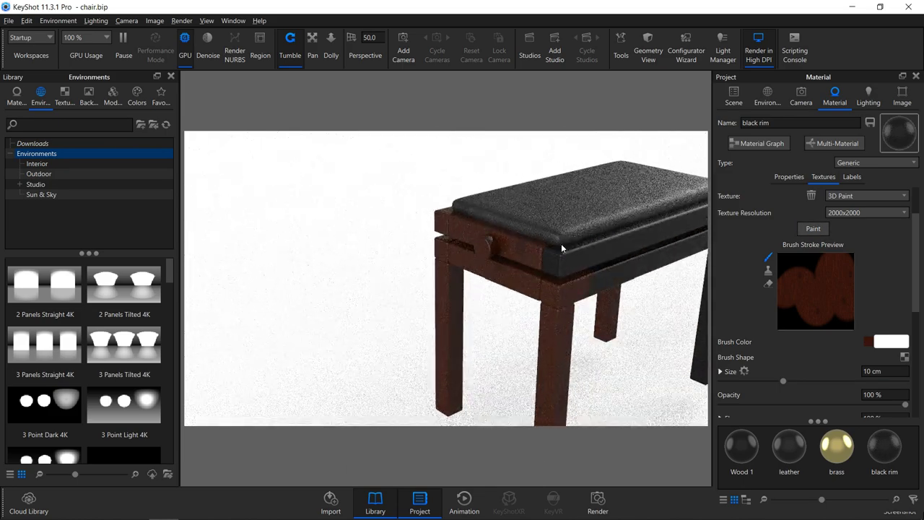
click(312, 42)
drag(542, 209, 433, 213)
click(812, 228)
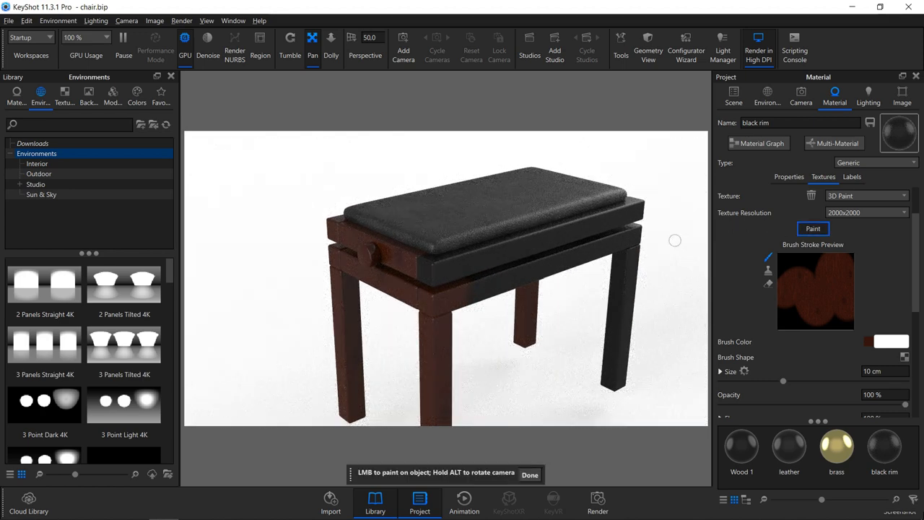
mouse_move(585, 210)
mouse_down()
mouse_move(431, 274)
mouse_move(438, 294)
mouse_move(509, 270)
mouse_move(570, 267)
mouse_move(624, 244)
mouse_move(556, 271)
mouse_move(643, 232)
mouse_move(618, 363)
mouse_move(633, 218)
mouse_up()
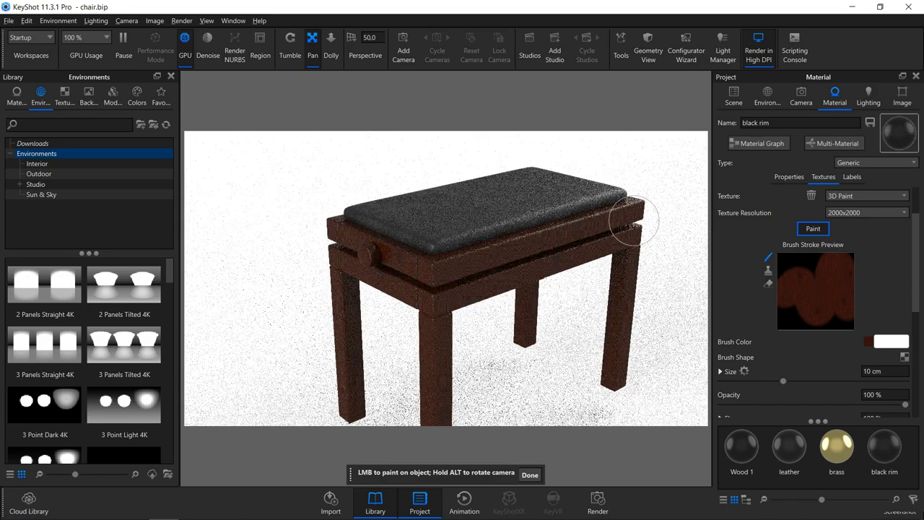
click(801, 227)
- Paint the wood texture over the black upper and lower rails at the other handle end of the chair
drag(523, 329, 401, 326)
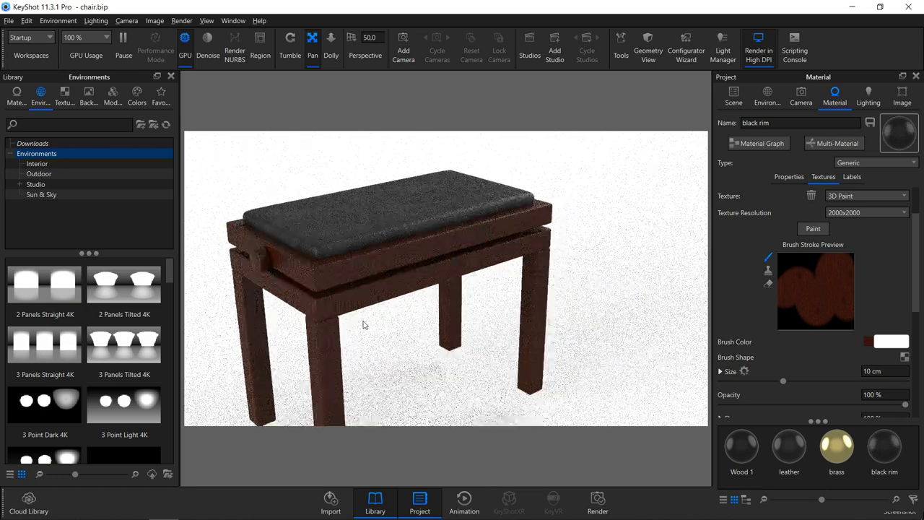
click(290, 57)
mouse_move(555, 295)
mouse_down()
mouse_move(495, 324)
mouse_move(351, 316)
mouse_move(335, 280)
mouse_up()
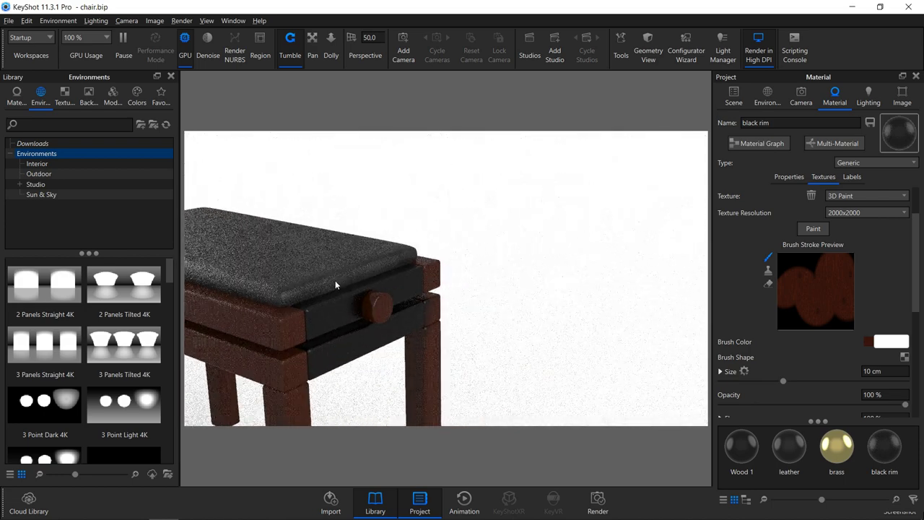
click(813, 229)
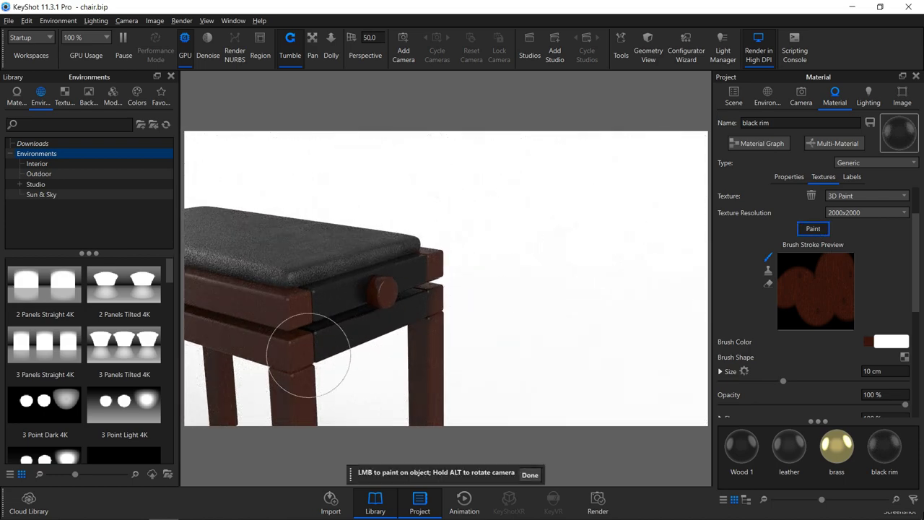
mouse_move(289, 371)
mouse_down()
mouse_move(345, 288)
mouse_move(391, 262)
mouse_move(429, 259)
mouse_move(305, 303)
mouse_up()
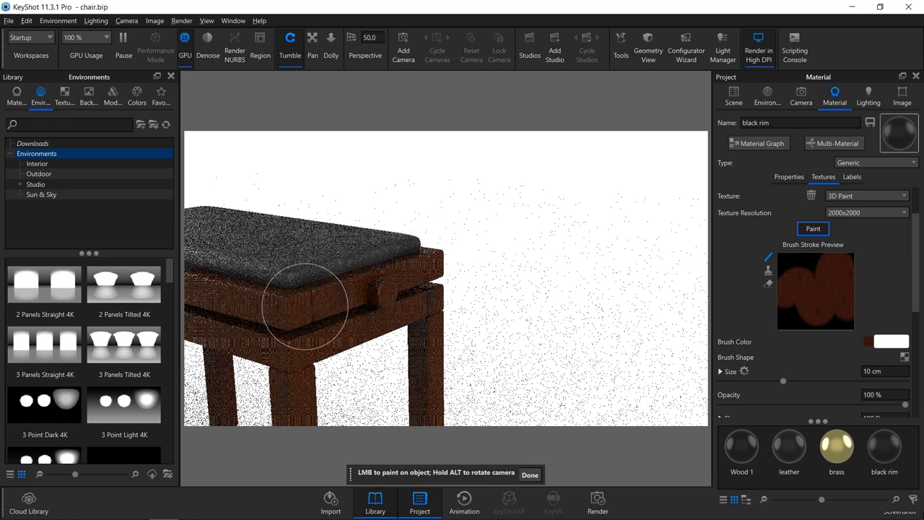
click(812, 228)
- Examine the painted frame and legs from several sides and from underneath, checking the coverage
scroll(513, 299, down, 5)
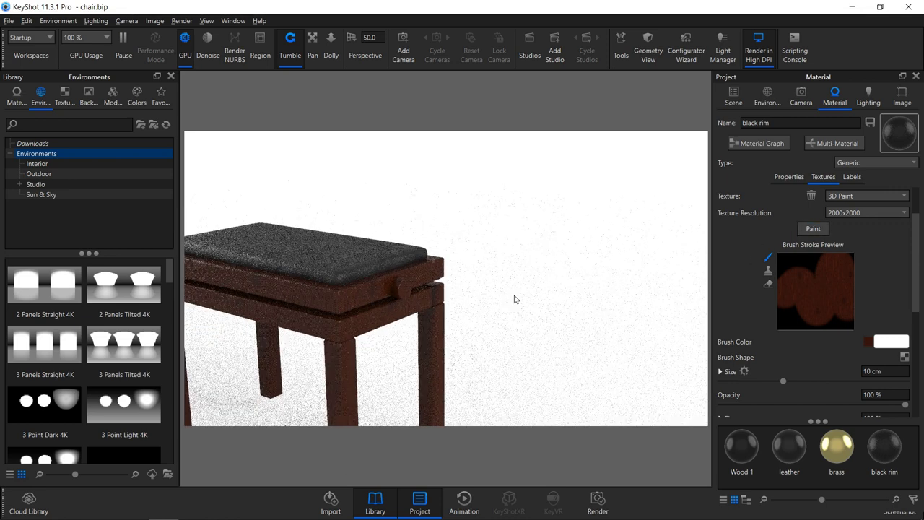
drag(406, 320, 559, 301)
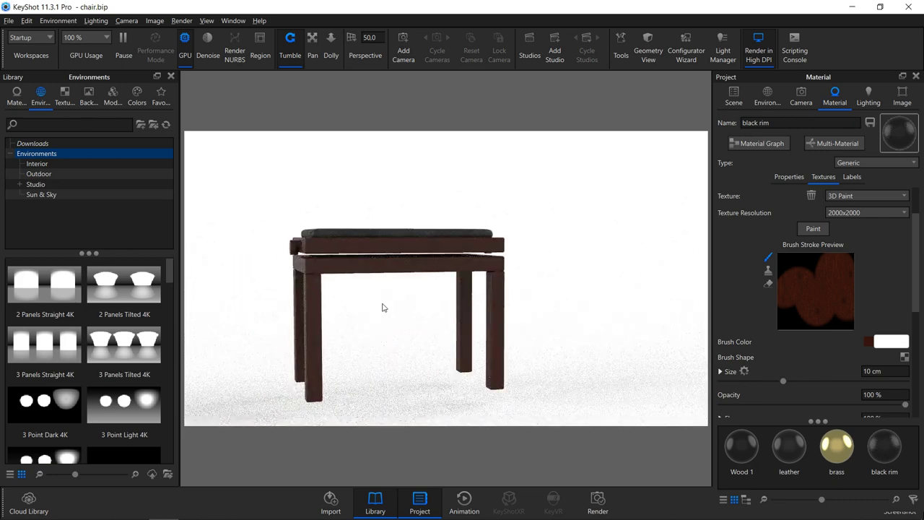
drag(384, 305, 524, 320)
scroll(532, 324, up, 4)
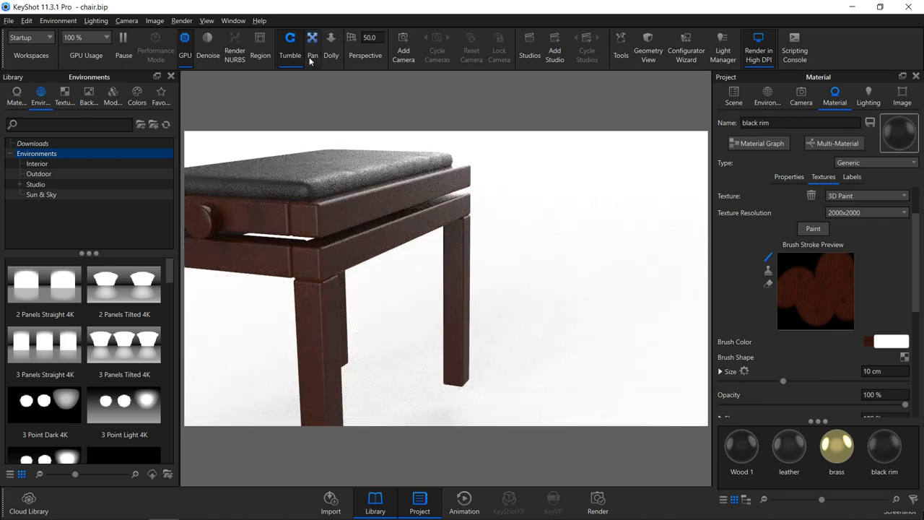
drag(309, 61, 299, 43)
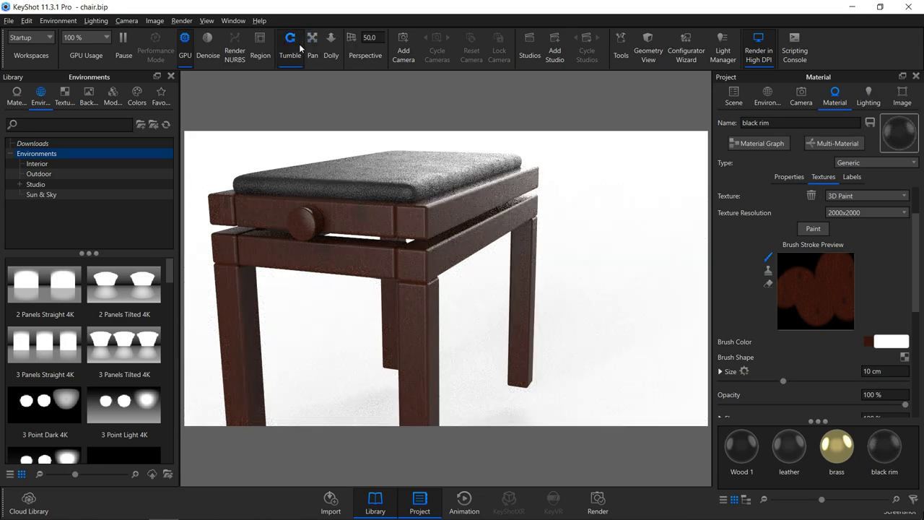
drag(309, 184, 480, 196)
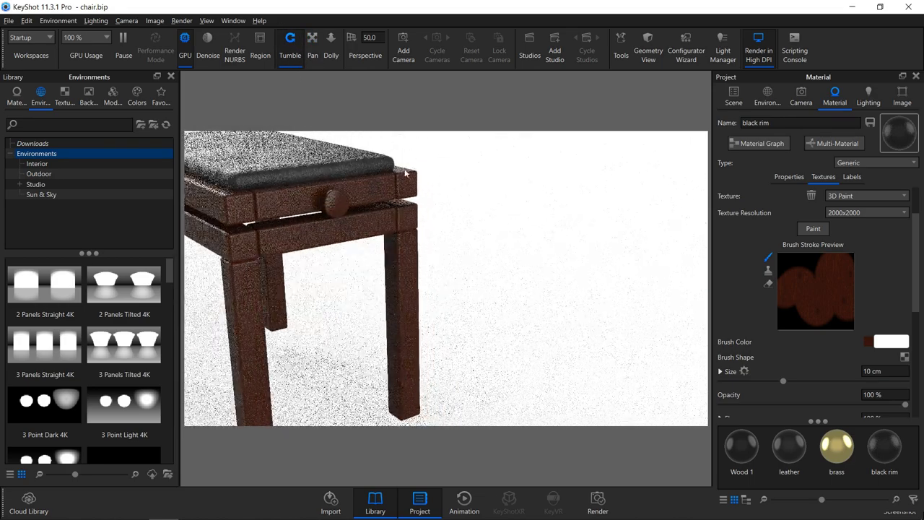
drag(352, 252, 335, 196)
drag(292, 296, 296, 267)
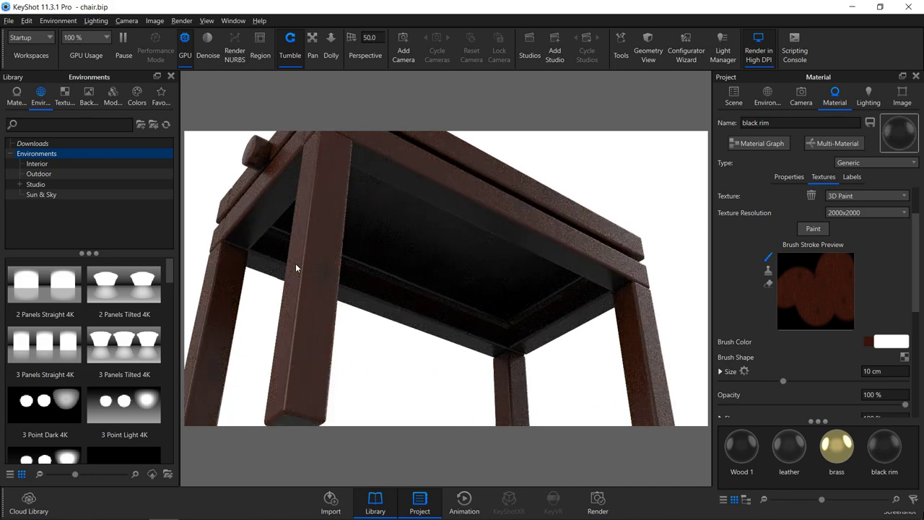
drag(427, 257, 427, 301)
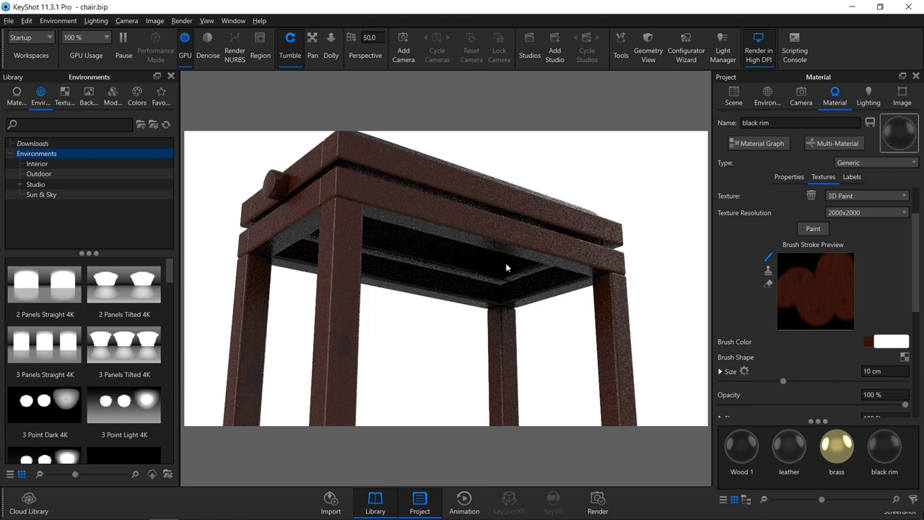
- Set the black rim material's Color To Number Output From to 0.213 in the material graph and close the graph
click(754, 143)
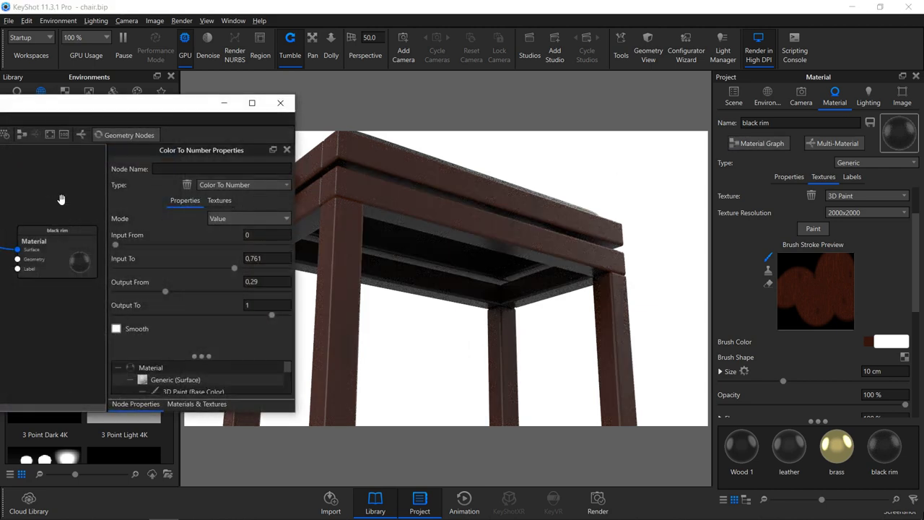
drag(45, 109, 3, 121)
drag(301, 16, 42, 137)
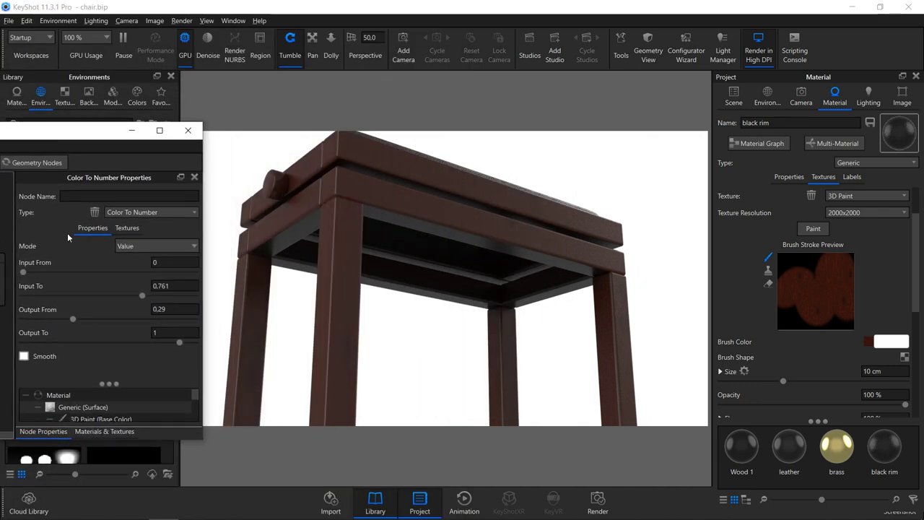
mouse_move(73, 319)
mouse_down()
mouse_move(54, 320)
mouse_move(62, 324)
mouse_up()
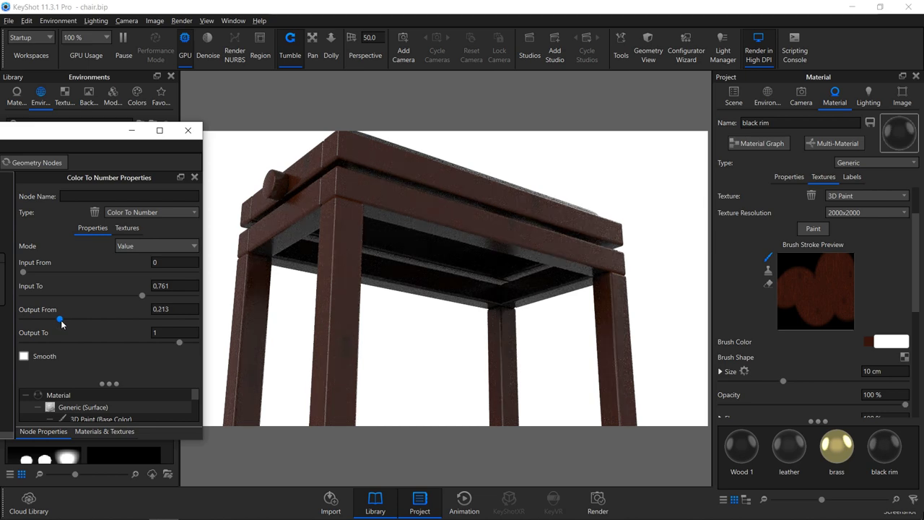
click(187, 130)
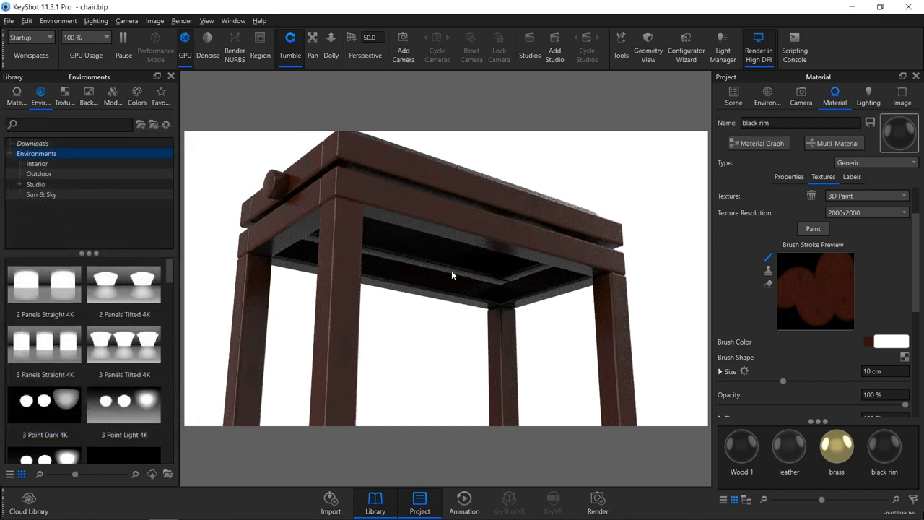
- Select the handle_l part and examine its wood finish up close against the surrounding frame
drag(462, 305, 391, 323)
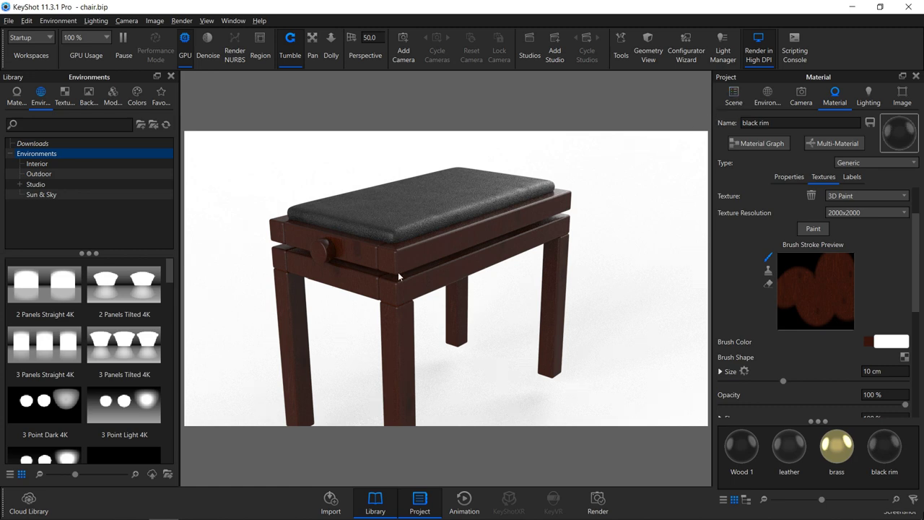
scroll(398, 271, up, 4)
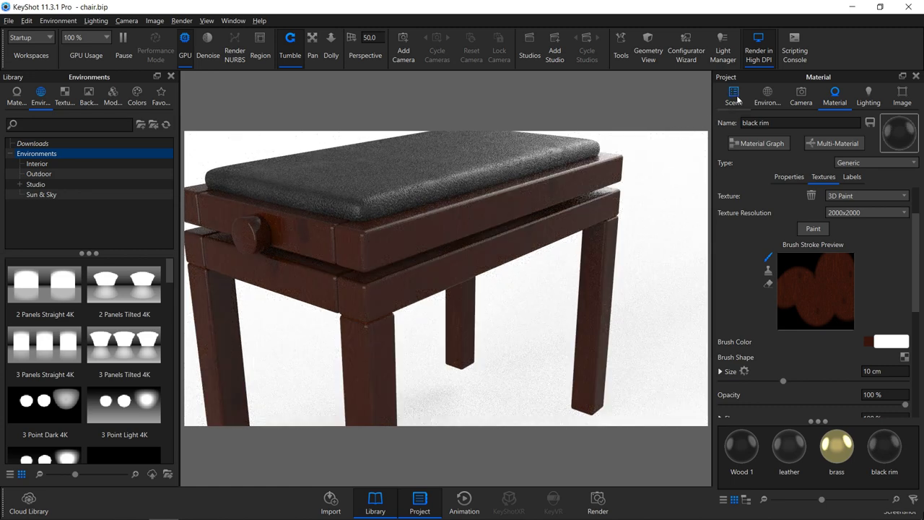
click(733, 96)
click(249, 232)
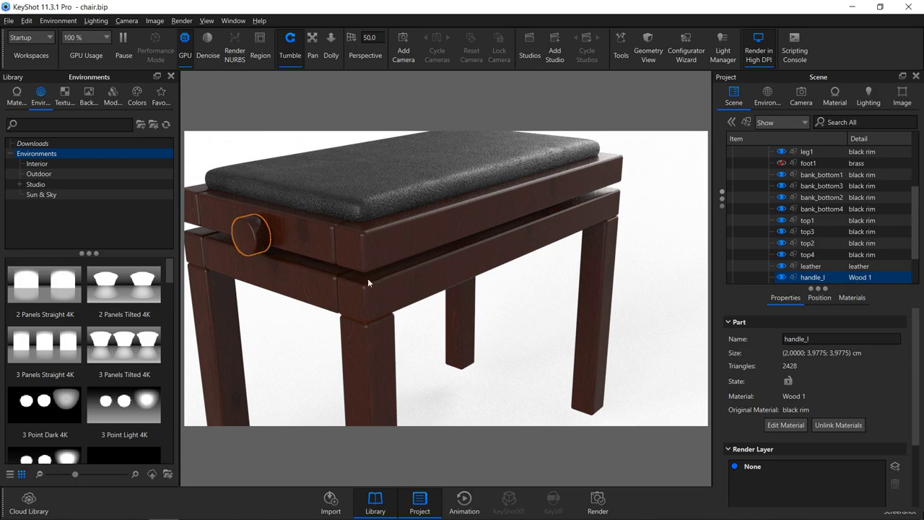
scroll(326, 262, up, 3)
click(312, 47)
drag(295, 213, 358, 281)
scroll(357, 280, up, 5)
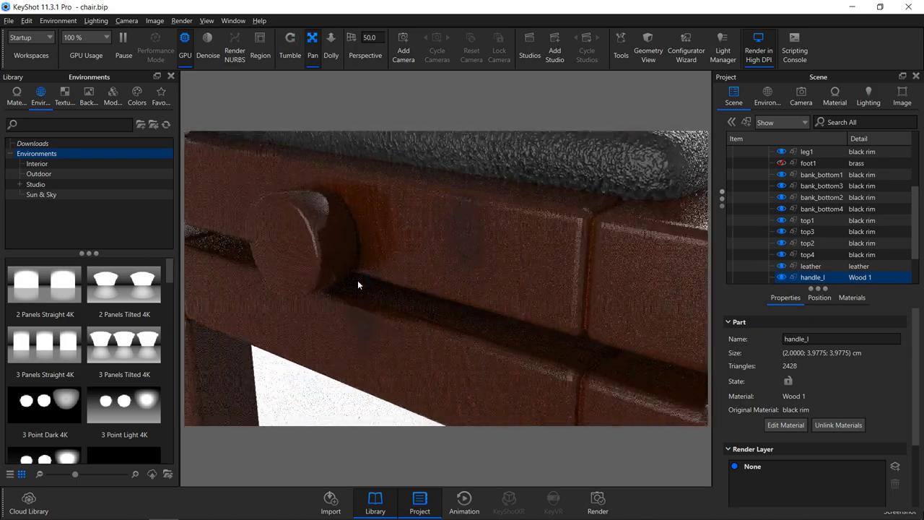
scroll(358, 280, down, 2)
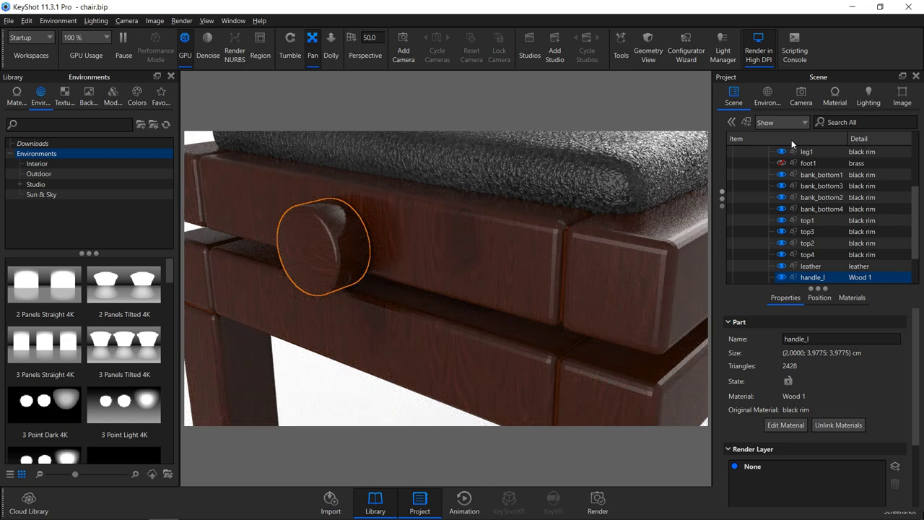
- Open the material graph of the handle's Wood 1 material and arrange it so its nodes are in view
click(835, 102)
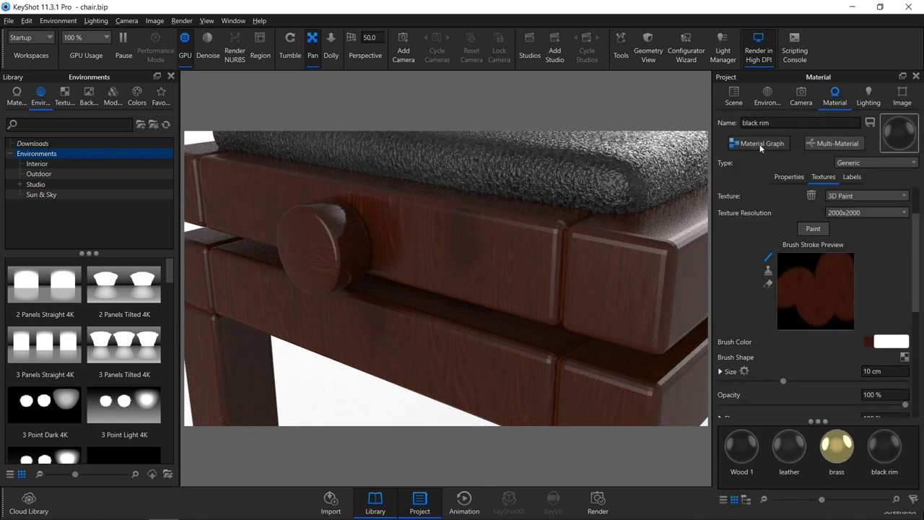
double_click(309, 251)
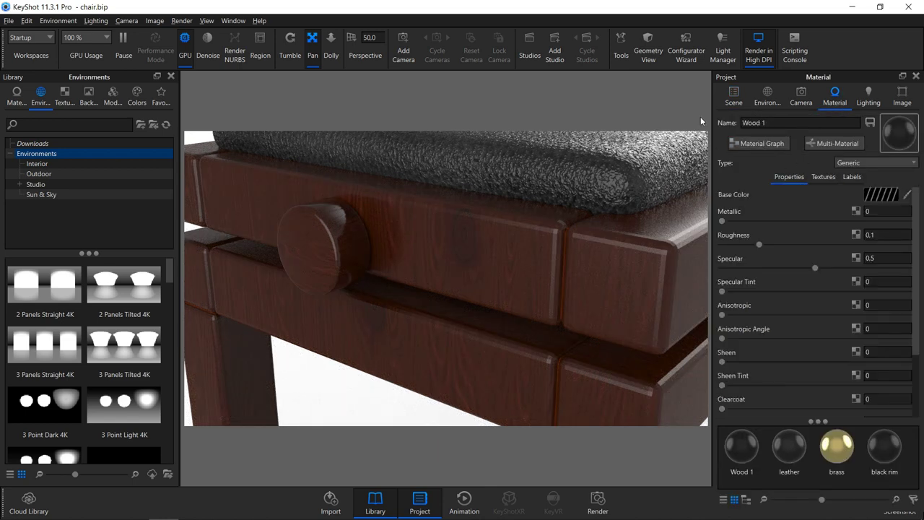
click(771, 143)
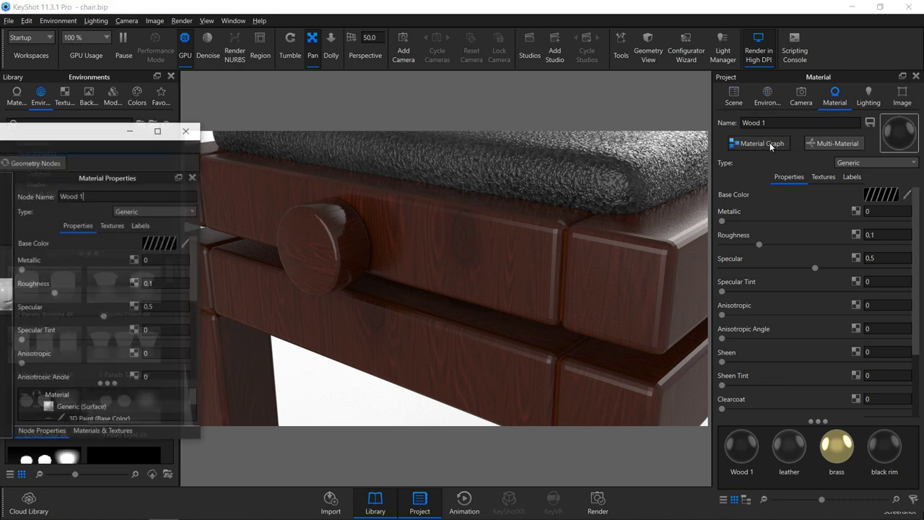
drag(59, 133, 412, 102)
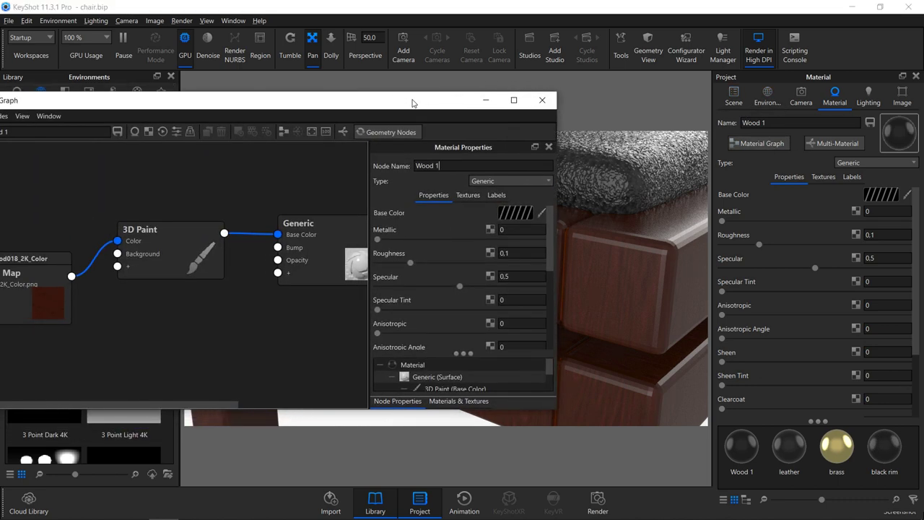
scroll(236, 231, down, 2)
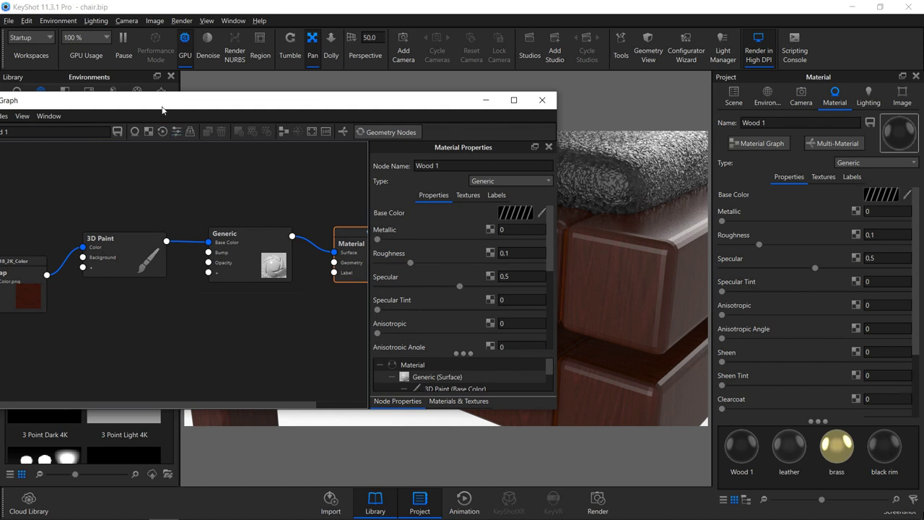
- Connect the 3D Paint node's output to the Generic node's Bump and Roughness inputs in the Wood 1 graph
drag(162, 107, 269, 79)
mouse_move(280, 213)
mouse_down()
mouse_move(334, 235)
mouse_move(325, 229)
mouse_up()
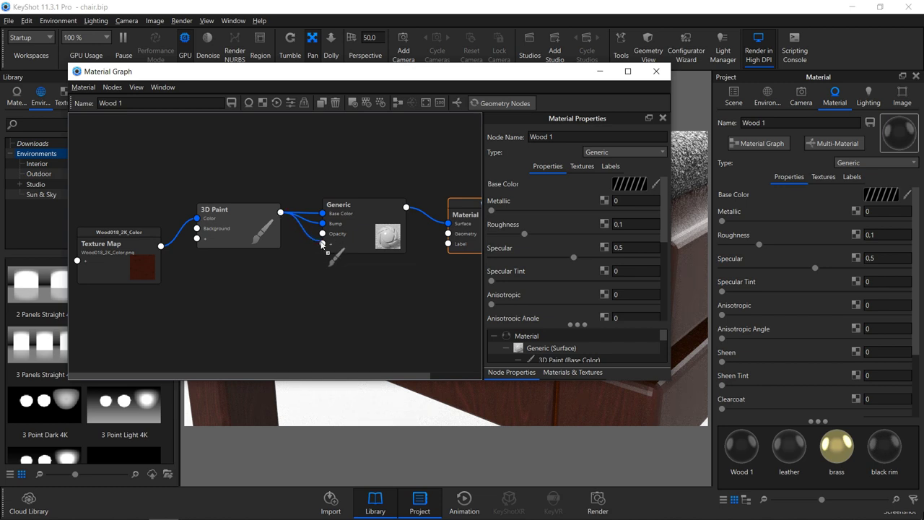
drag(322, 243, 323, 243)
click(359, 283)
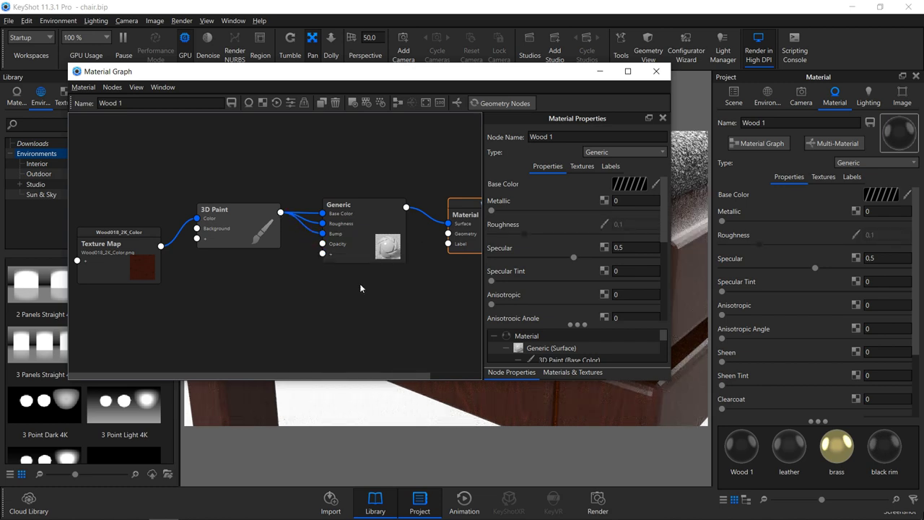
- Insert a Color To Number utility on the Roughness connection and place it below the Generic node, spacing the nodes apart
mouse_move(369, 242)
mouse_down()
mouse_move(413, 246)
mouse_move(540, 218)
mouse_up()
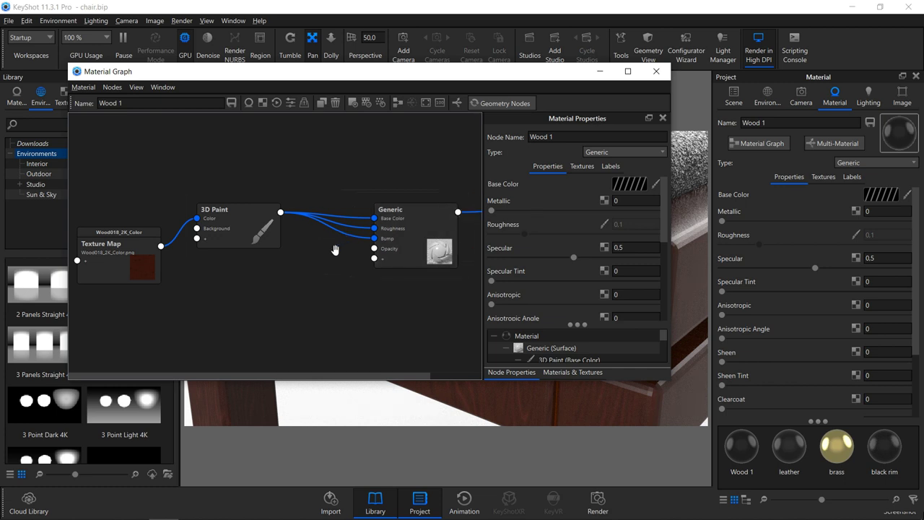
right_click(366, 227)
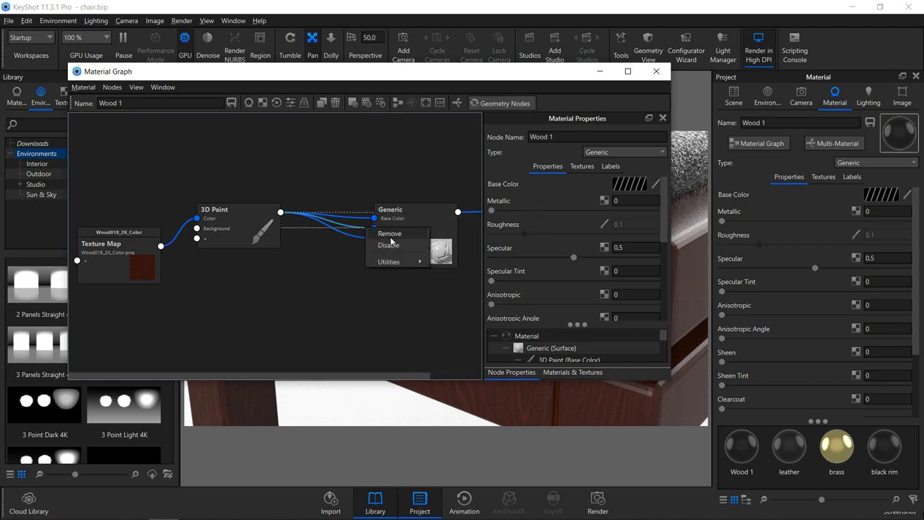
mouse_move(404, 262)
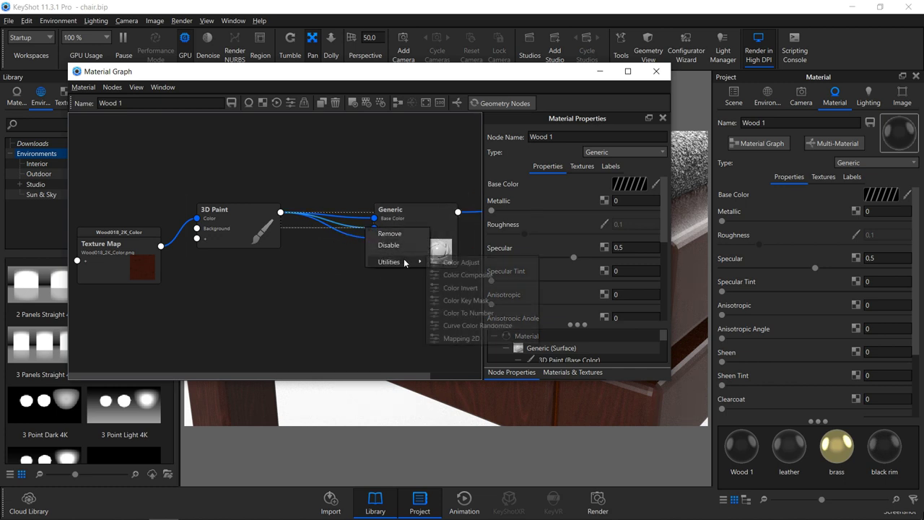
click(454, 313)
drag(417, 258, 385, 316)
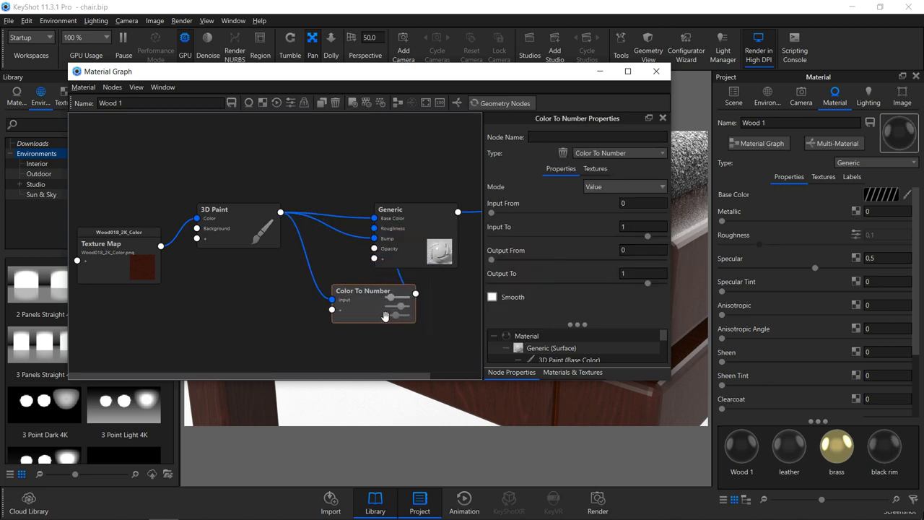
- Set the 3D Paint node's Bump Height to -0.2, keeping the handle in view beside the material graph
click(236, 215)
drag(487, 74, 95, 87)
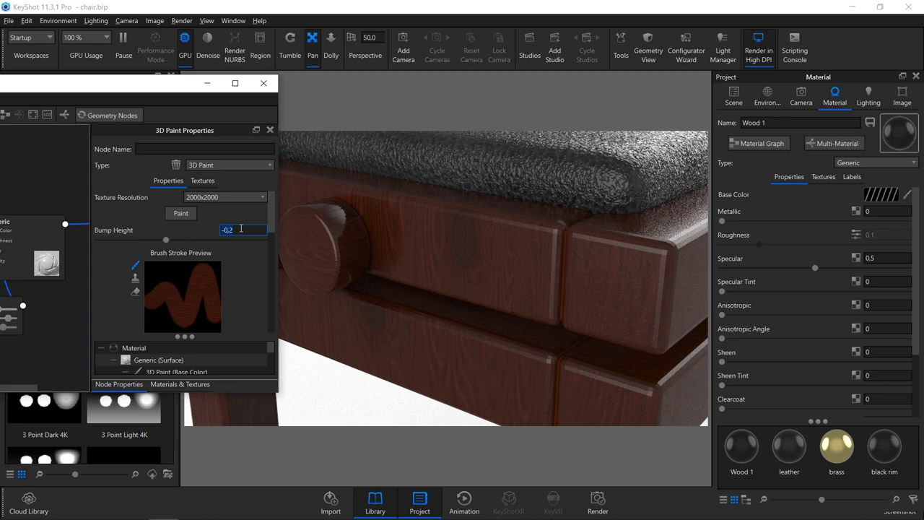
drag(161, 85, 104, 49)
- Raise the Output From value of Wood 1's Color To Number node and close the material graph
click(107, 292)
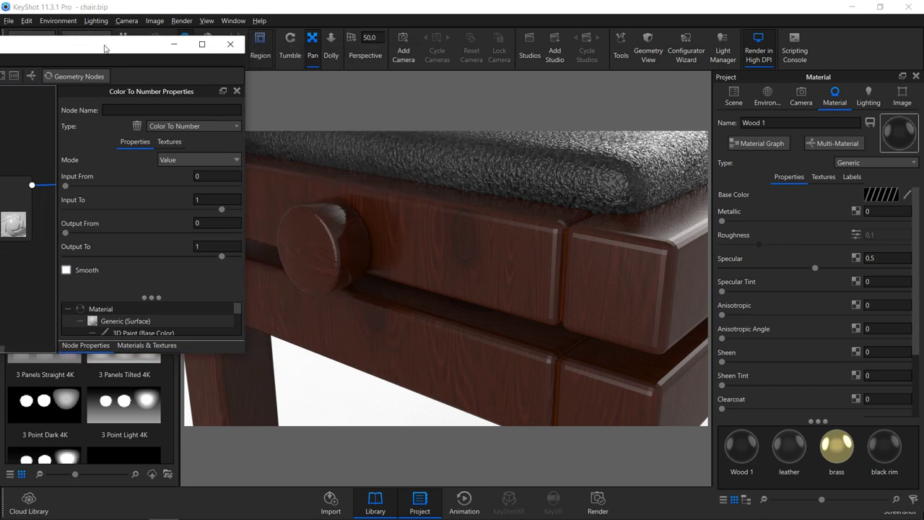
drag(67, 234, 99, 242)
drag(204, 212, 181, 217)
click(230, 44)
- Examine the handle's finish against the frame from the front and side, and the whole chair from farther away
drag(377, 302, 440, 316)
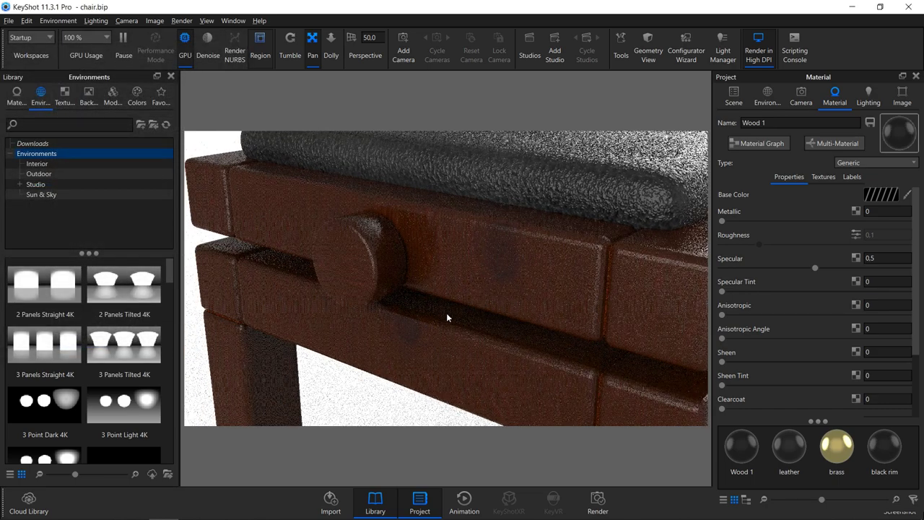
click(291, 50)
drag(354, 247, 469, 241)
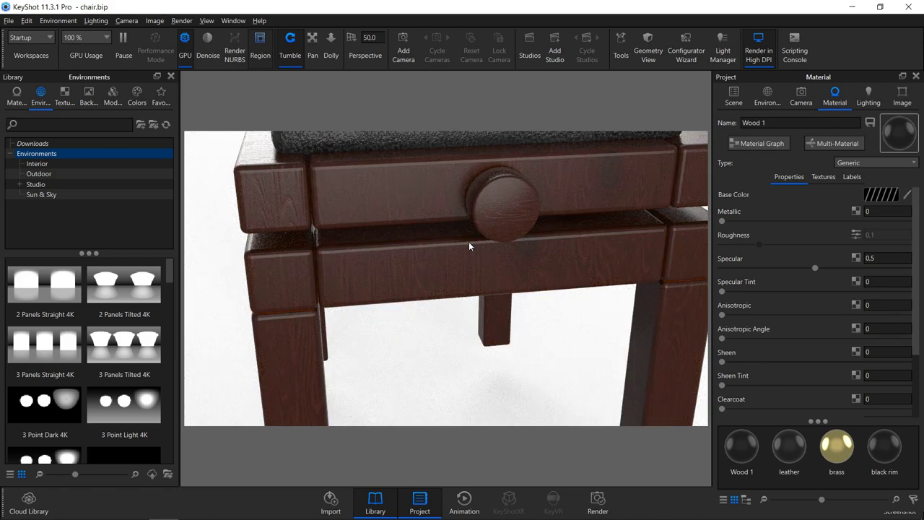
scroll(468, 246, down, 6)
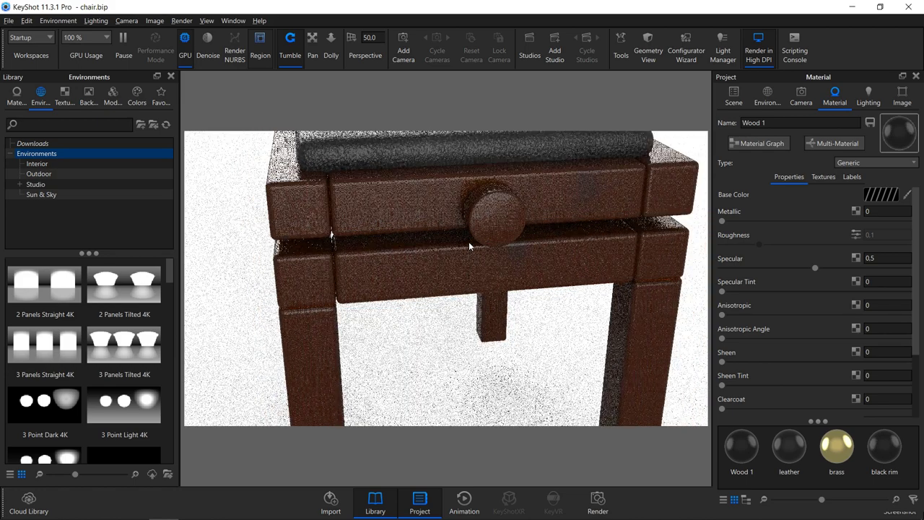
scroll(469, 245, down, 3)
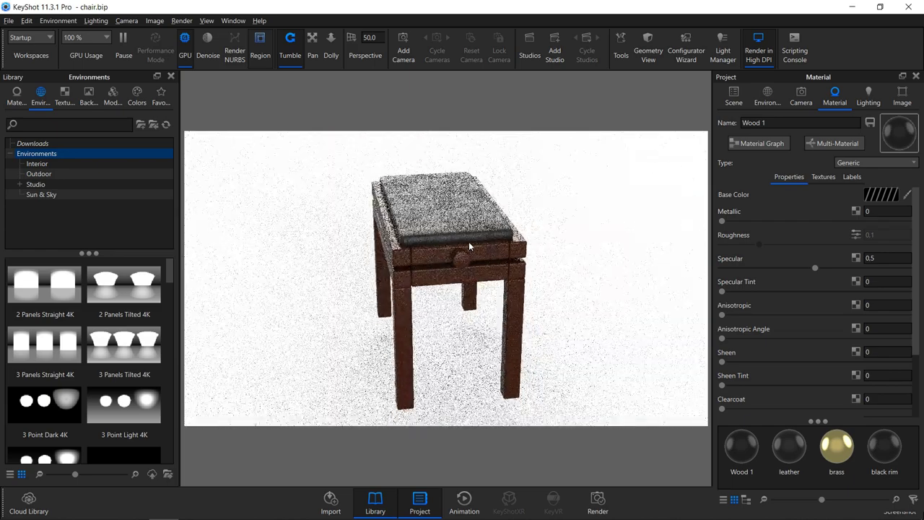